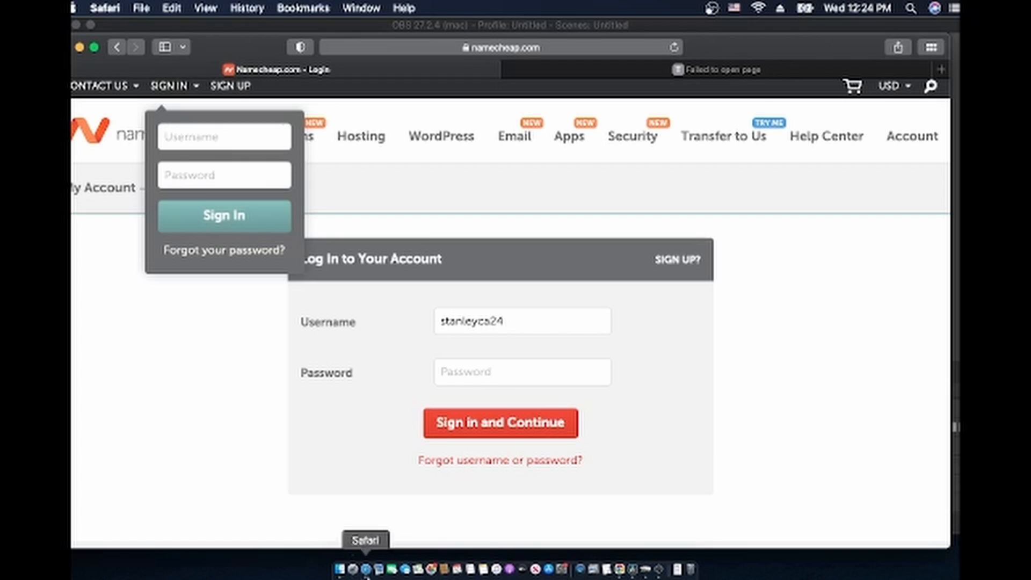
- Enter the account password and submit the Namecheap sign-in, which returns an account-locked error
left_click(469, 377)
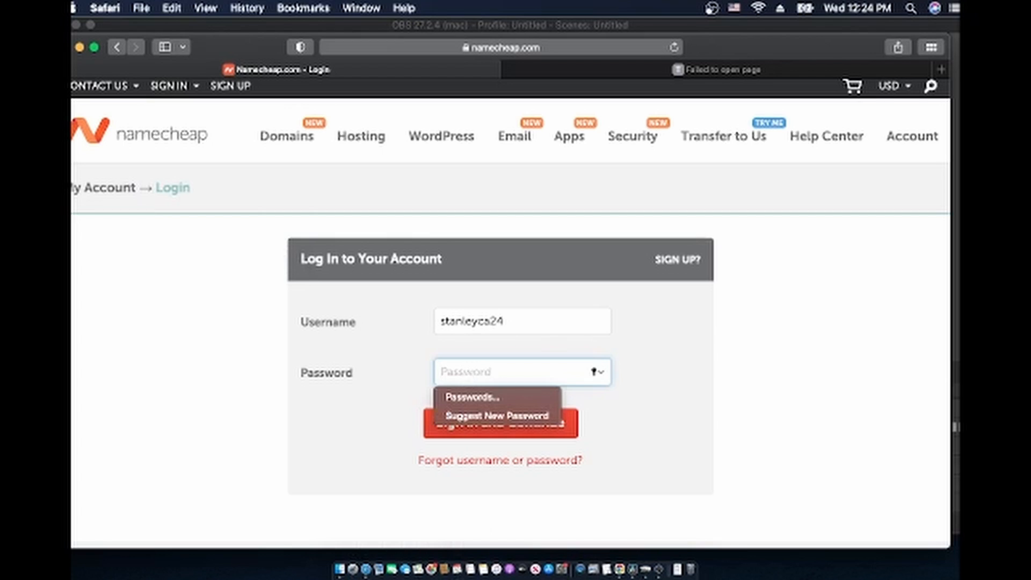
type("••")
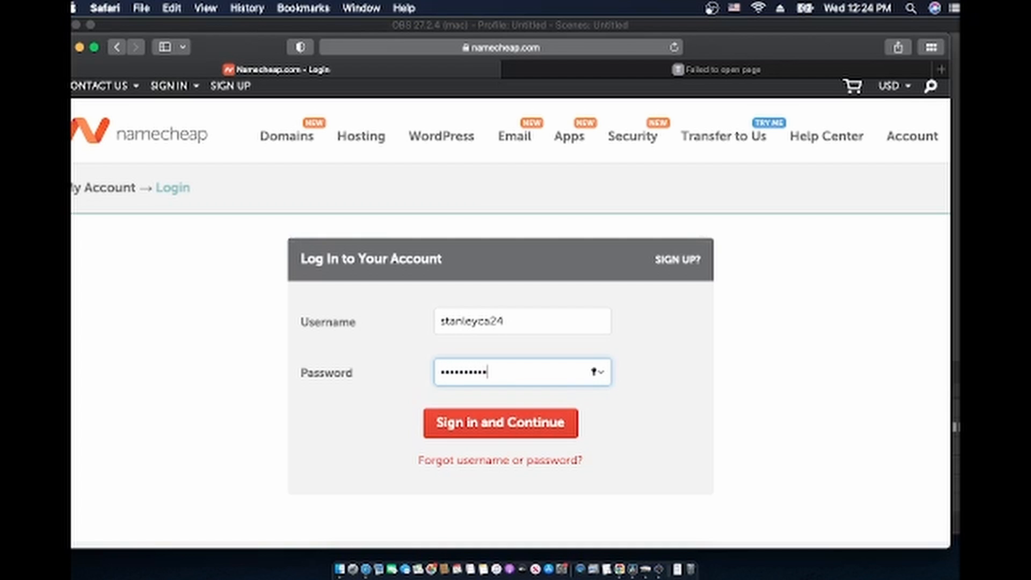
left_click(553, 431)
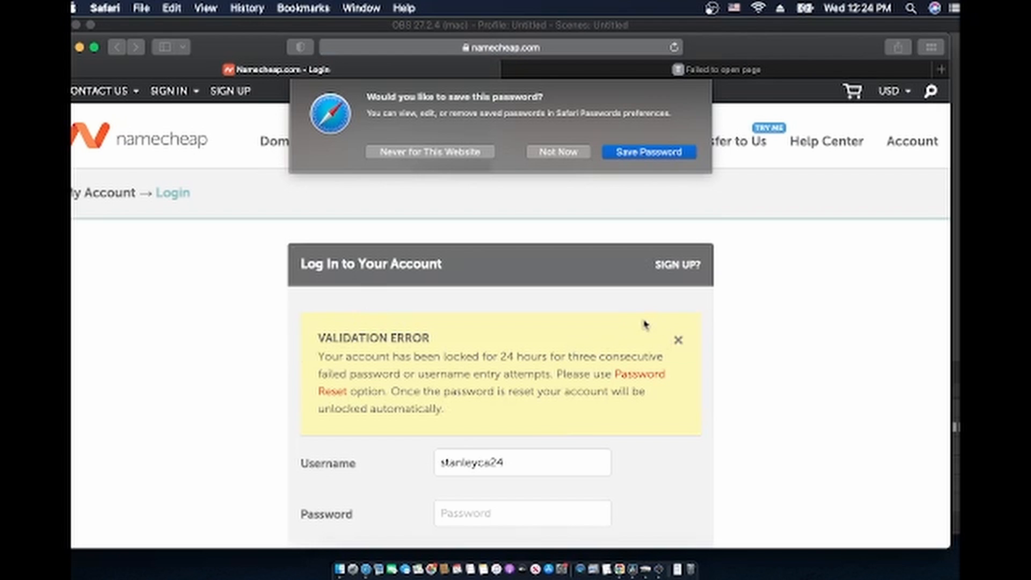
- Decline saving the password and load millionairetek.com/hosting in the second Safari tab
left_click(569, 155)
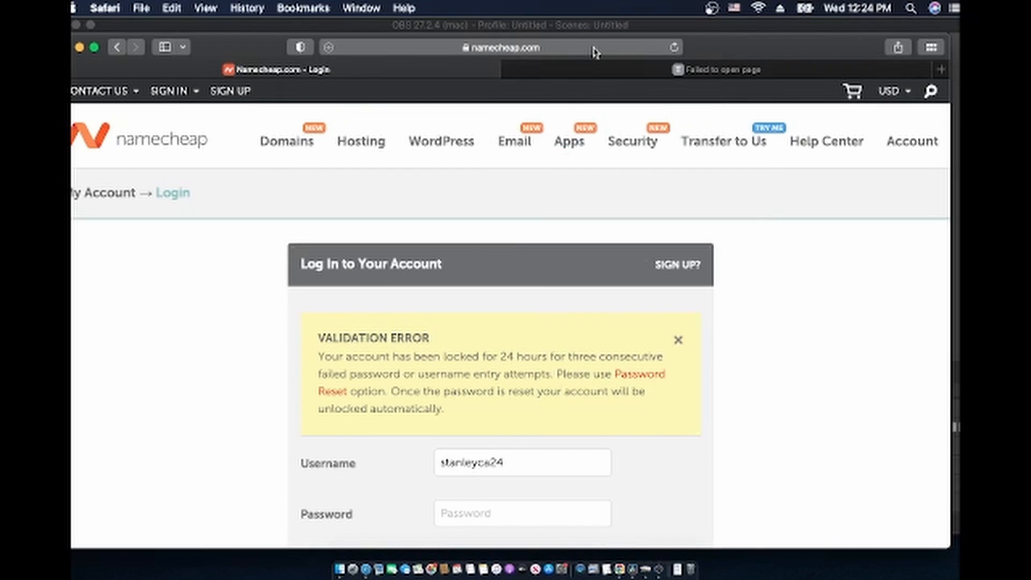
left_click(638, 80)
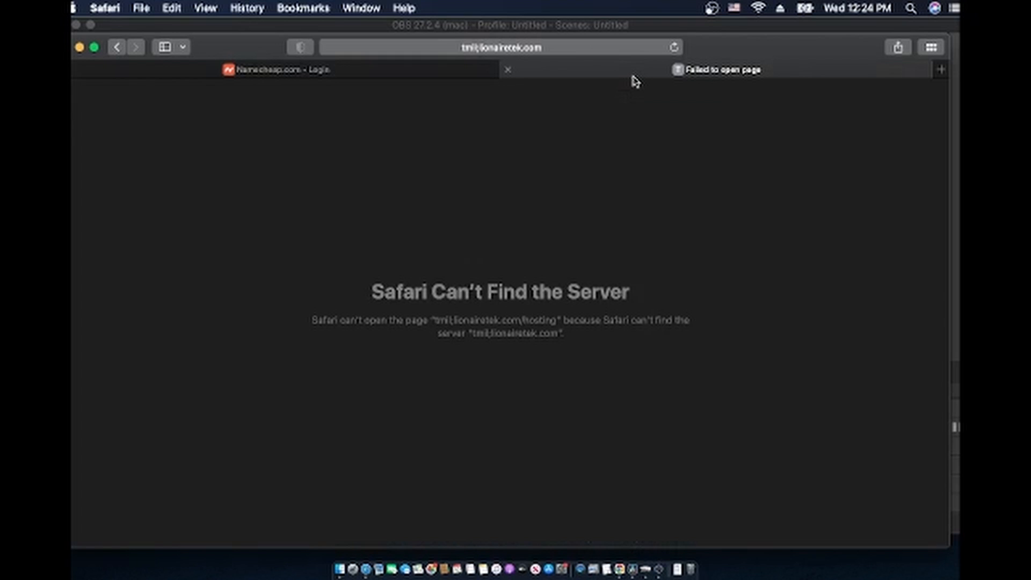
left_click(574, 51)
key("BackSpace")
type("millio")
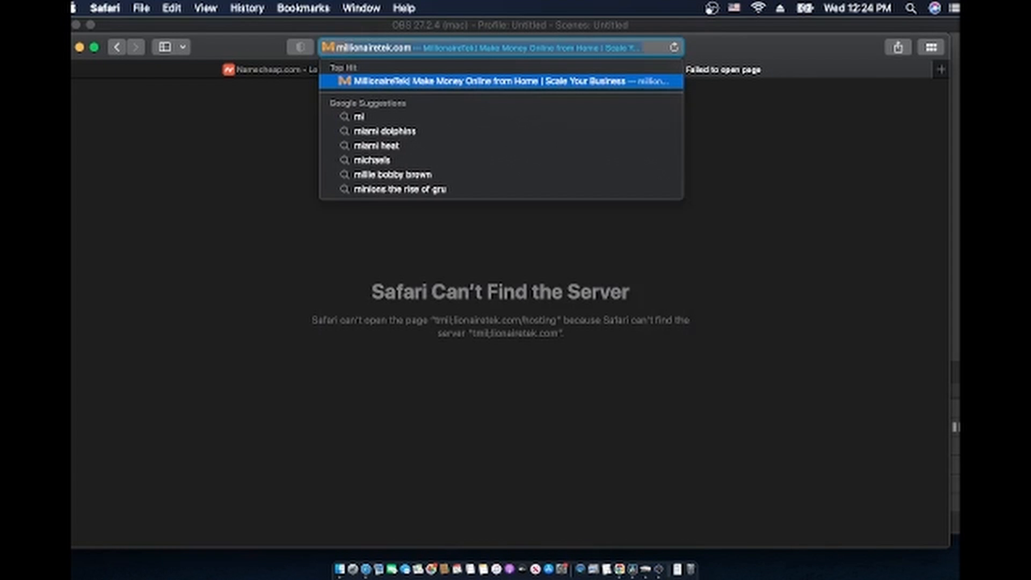
type("nai")
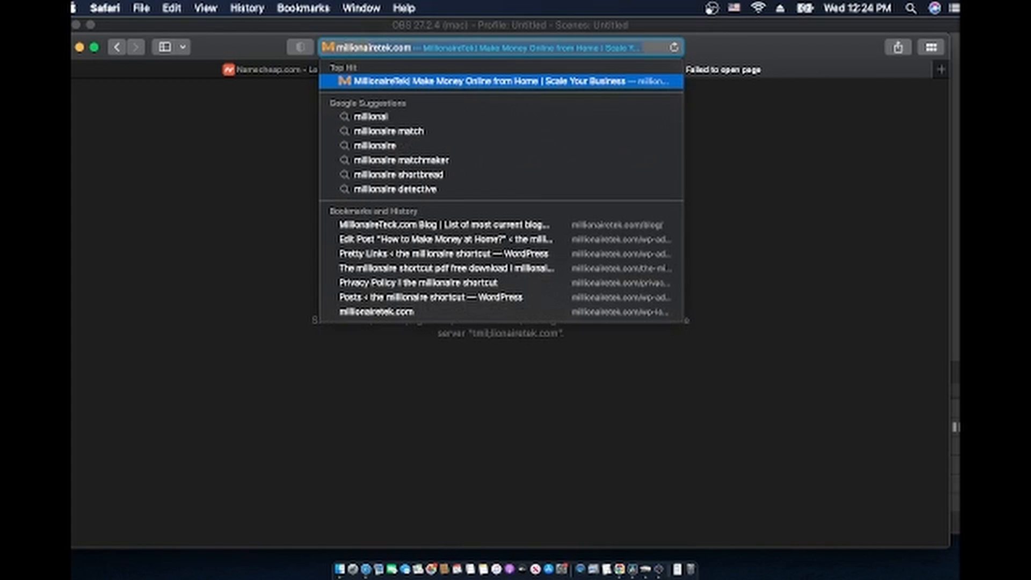
type("rete")
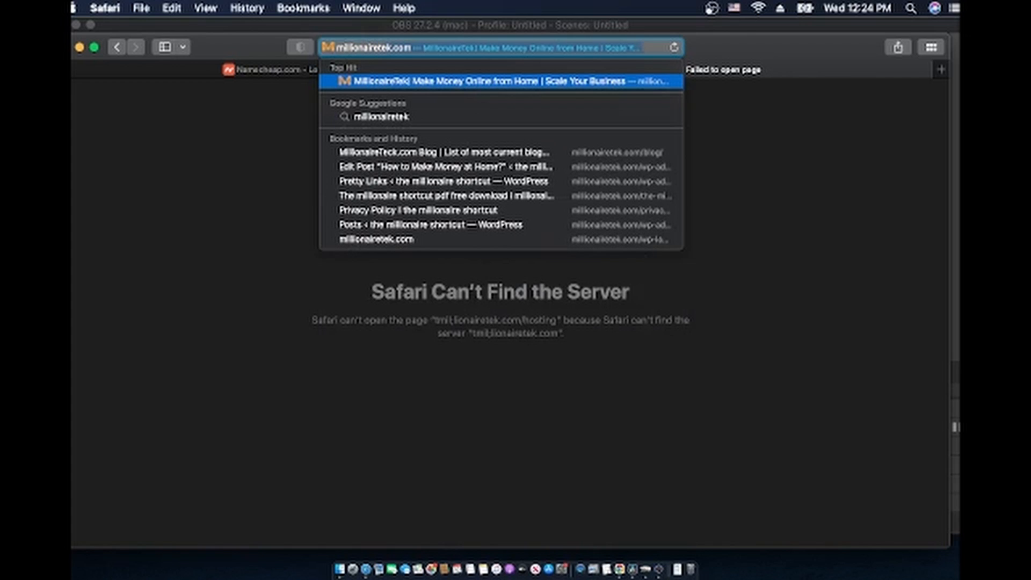
type("k.com/hosting")
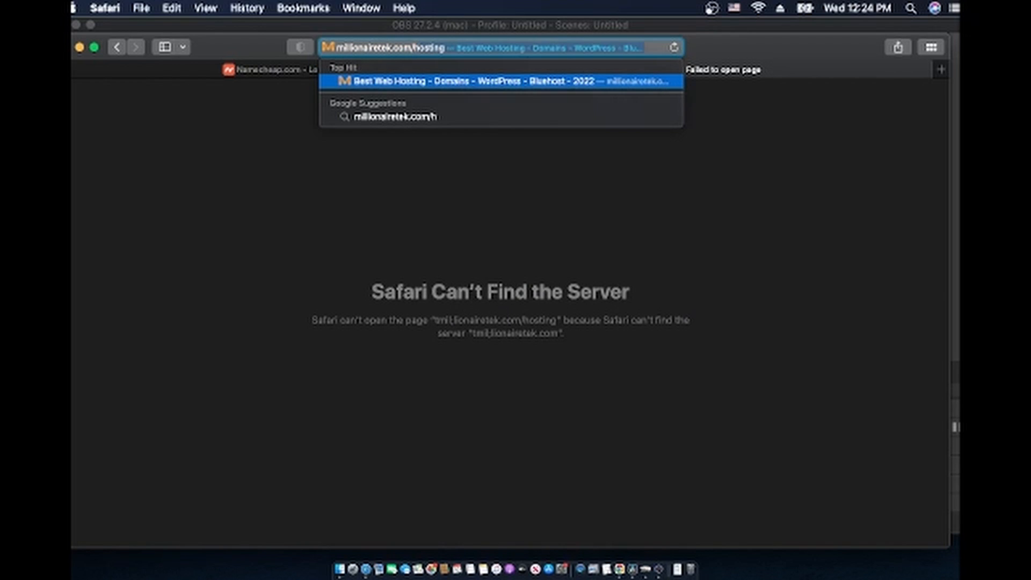
key("Return")
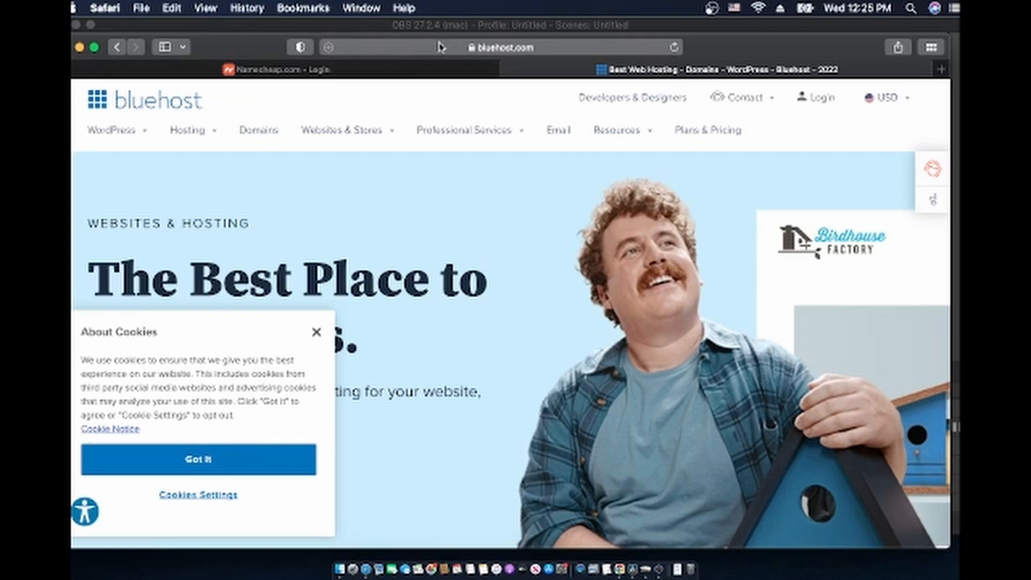
- Dismiss the About Cookies notice, browse the home page, and choose Get Started for shared hosting
mouse_move(387, 130)
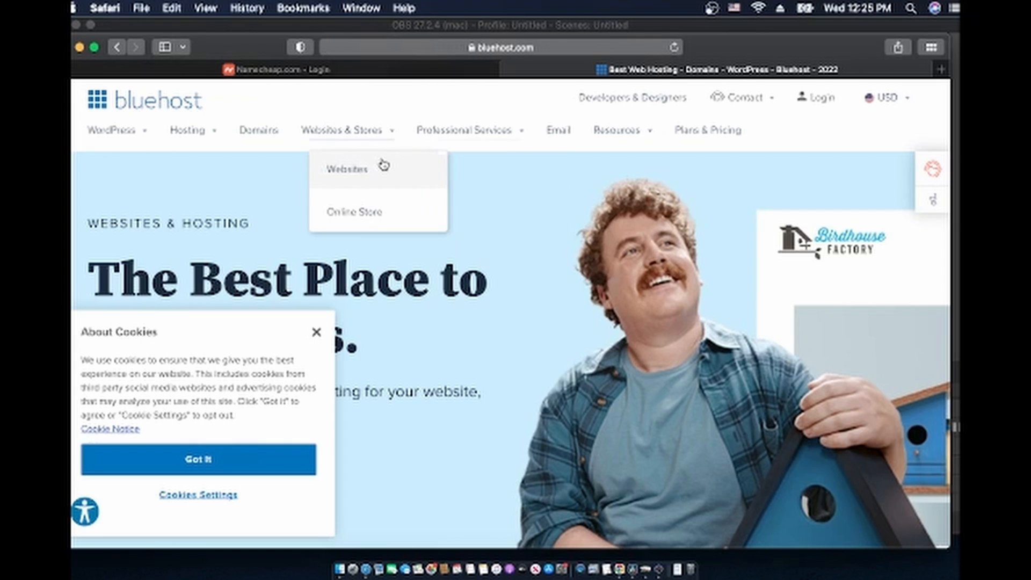
left_click(316, 332)
scroll(431, 392, "down", 15)
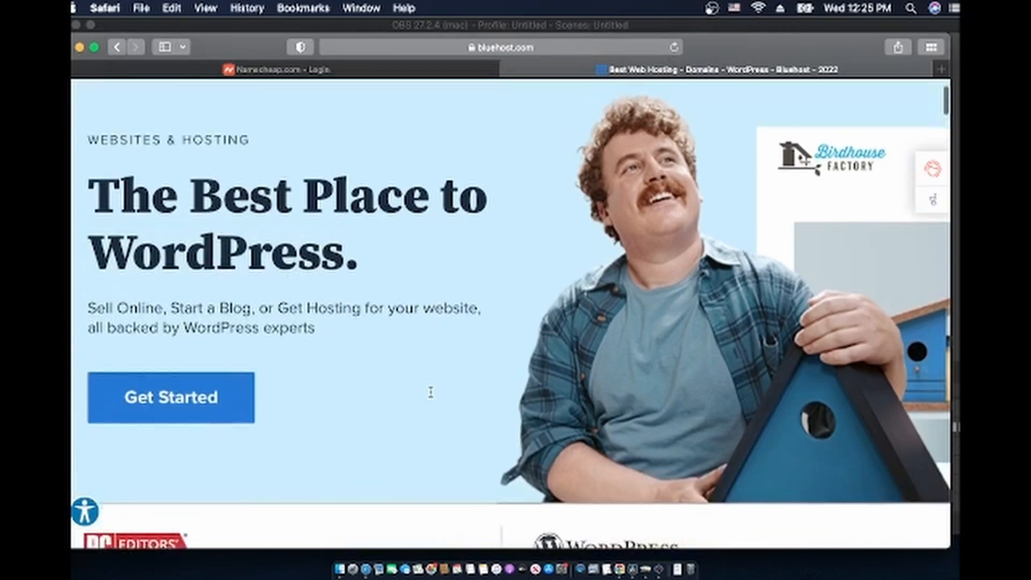
scroll(430, 396, "down", 20)
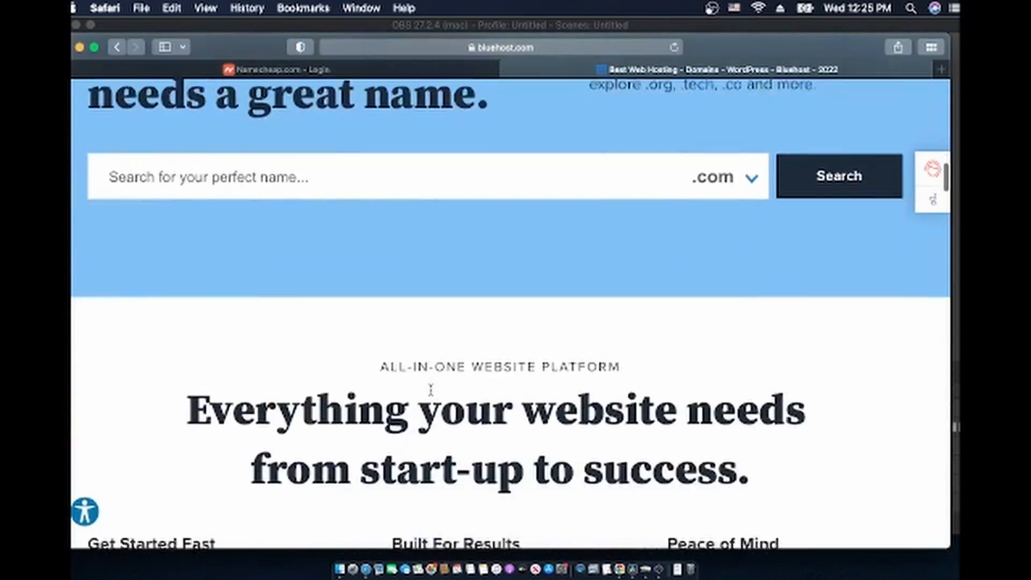
scroll(429, 384, "down", 10)
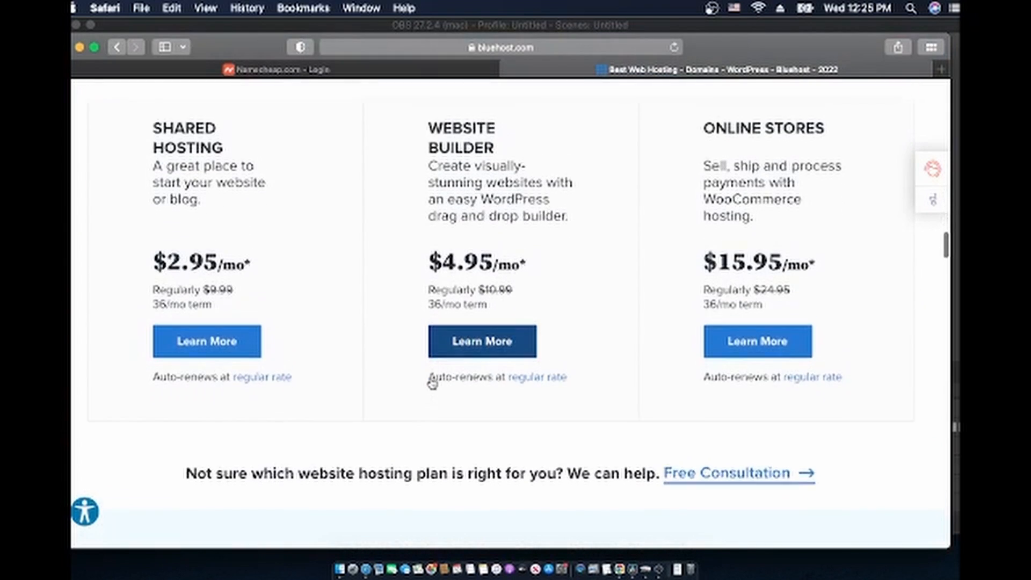
scroll(428, 379, "up", 1)
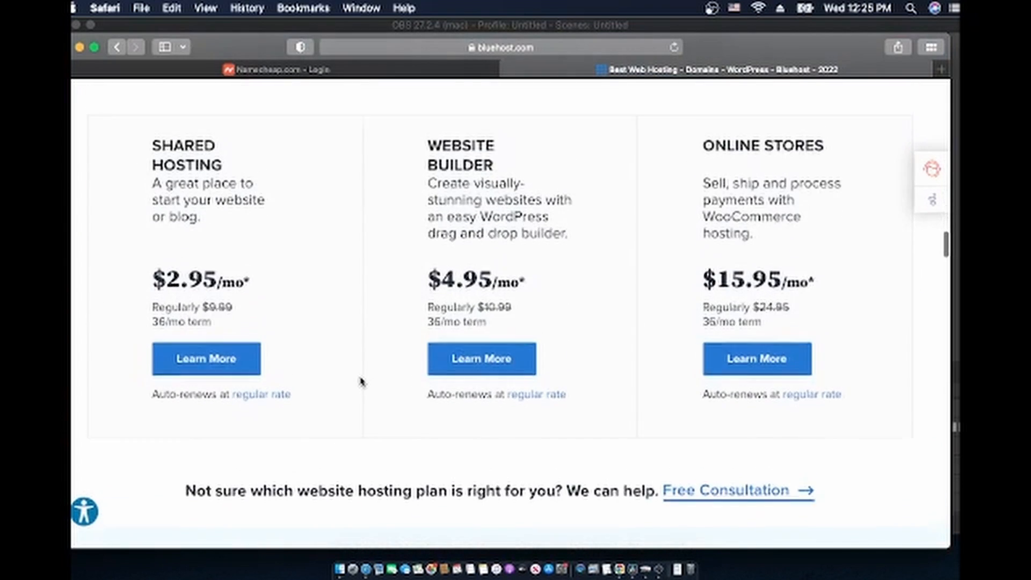
scroll(362, 382, "up", 2)
scroll(443, 288, "up", 15)
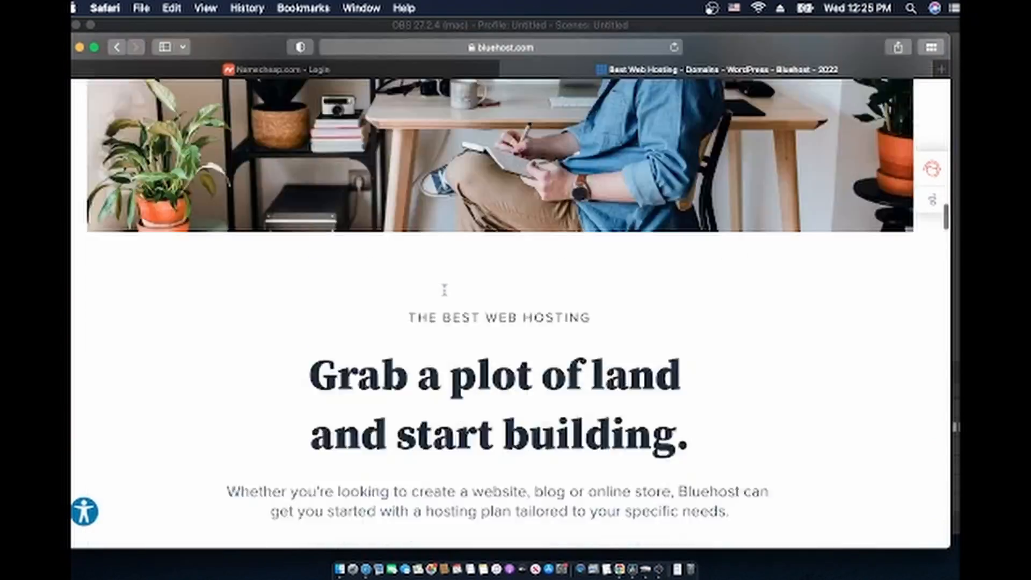
scroll(260, 293, "down", 6)
scroll(260, 293, "up", 5)
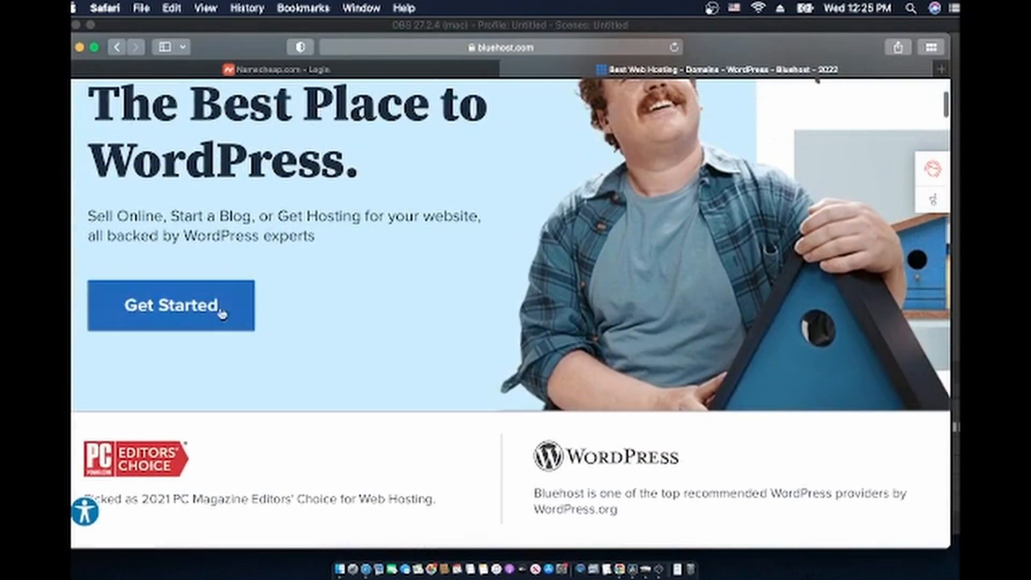
left_click(194, 322)
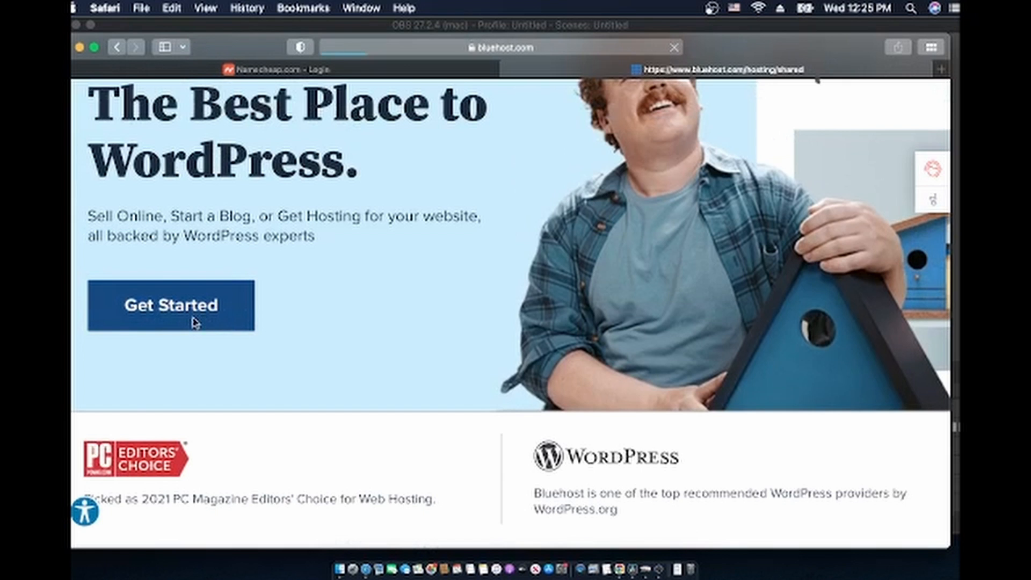
- Scroll through the Basic, Plus, Choice Plus and Pro plan cards and their feature lists
scroll(461, 457, "down", 8)
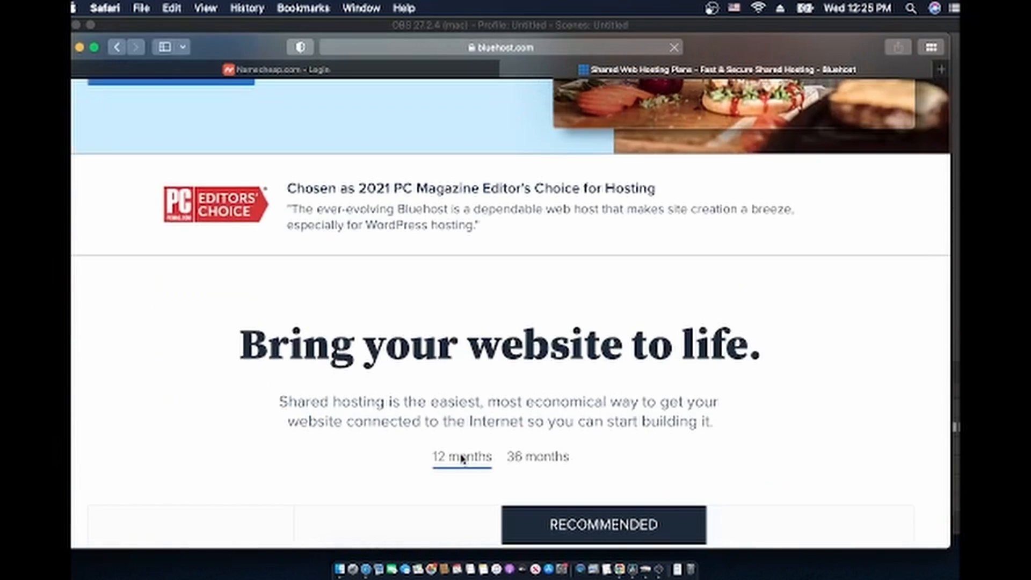
scroll(461, 459, "down", 6)
scroll(300, 447, "down", 3)
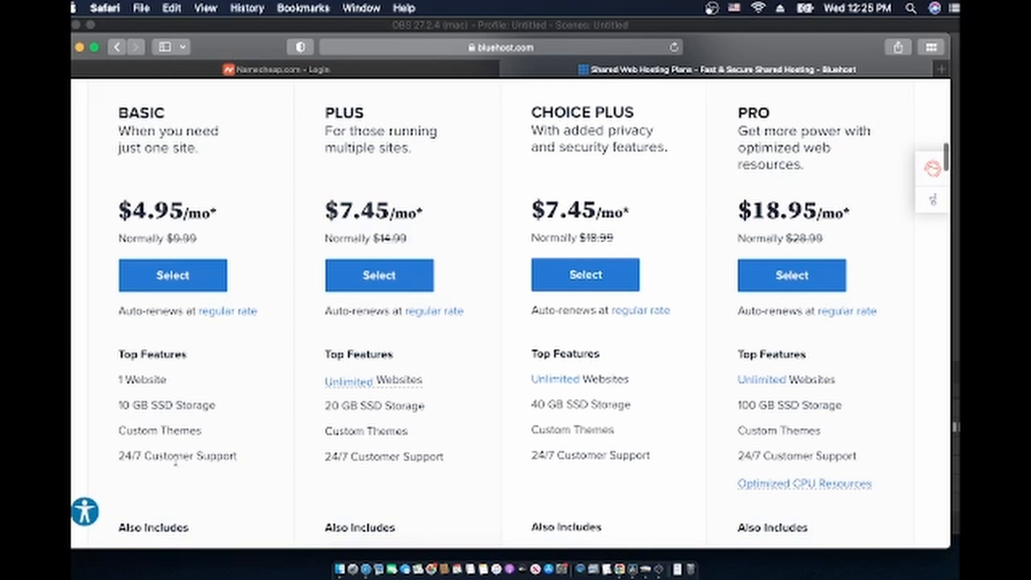
scroll(402, 468, "down", 2)
scroll(402, 469, "down", 5)
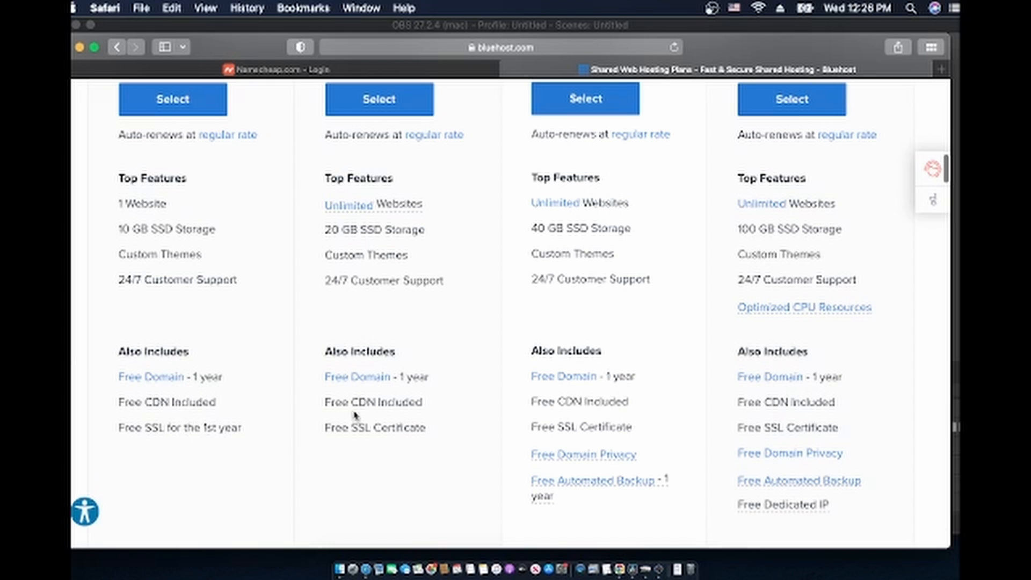
scroll(416, 375, "up", 3)
scroll(417, 374, "up", 1)
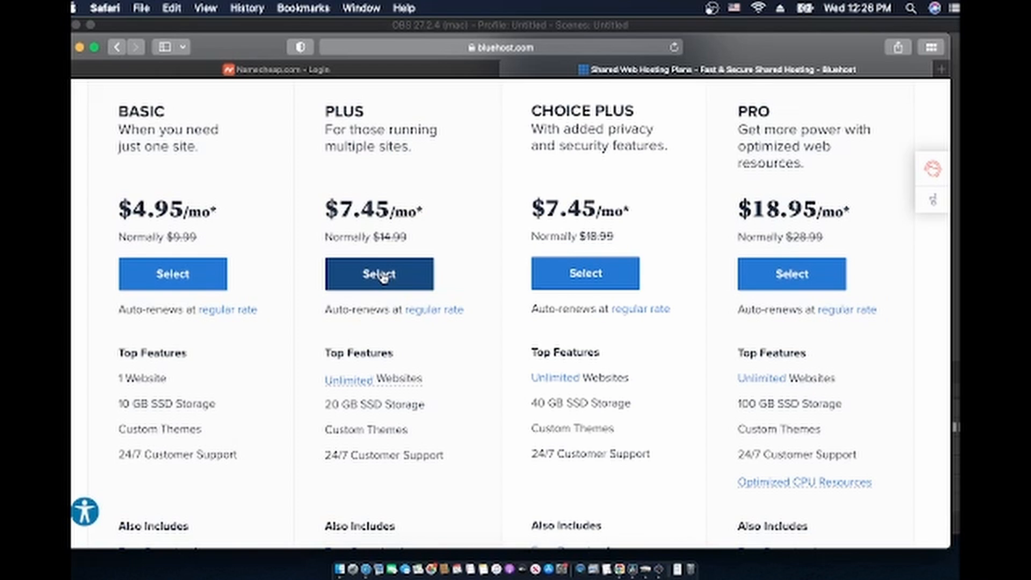
- Select the Plus plan and enter Bestelectronicreviews.com under 'Use a domain you own'
left_click(382, 277)
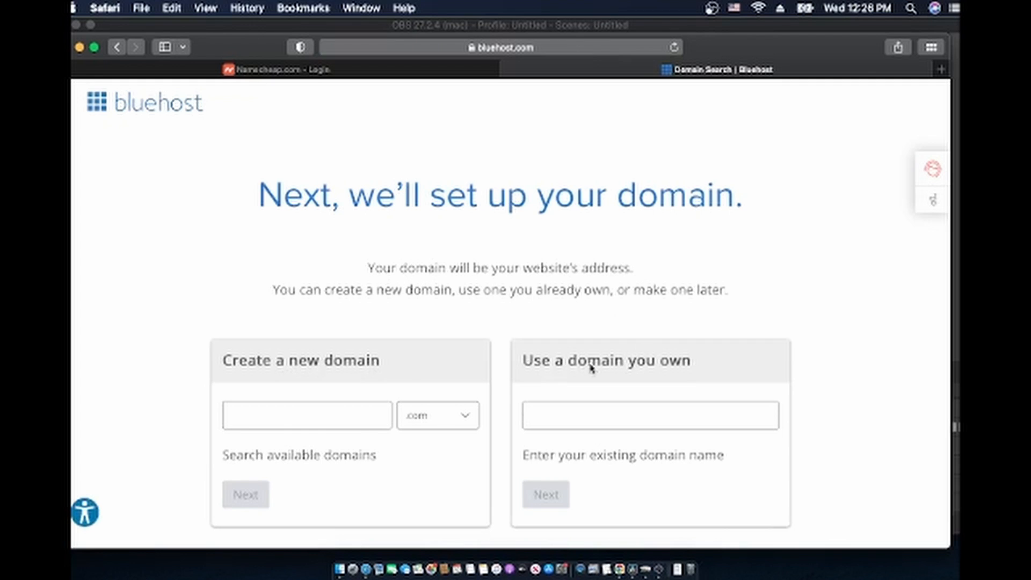
scroll(606, 375, "down", 3)
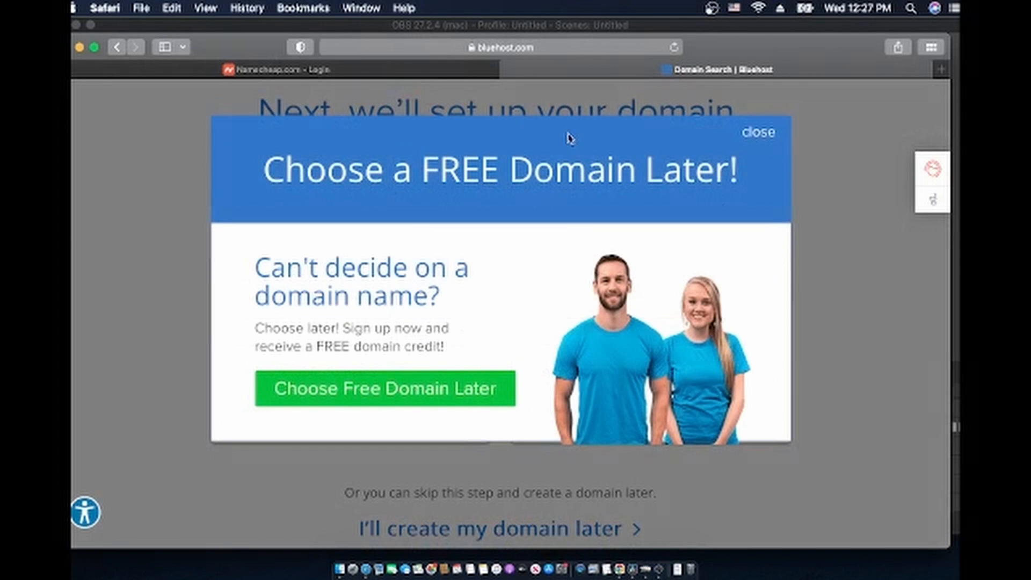
left_click(765, 130)
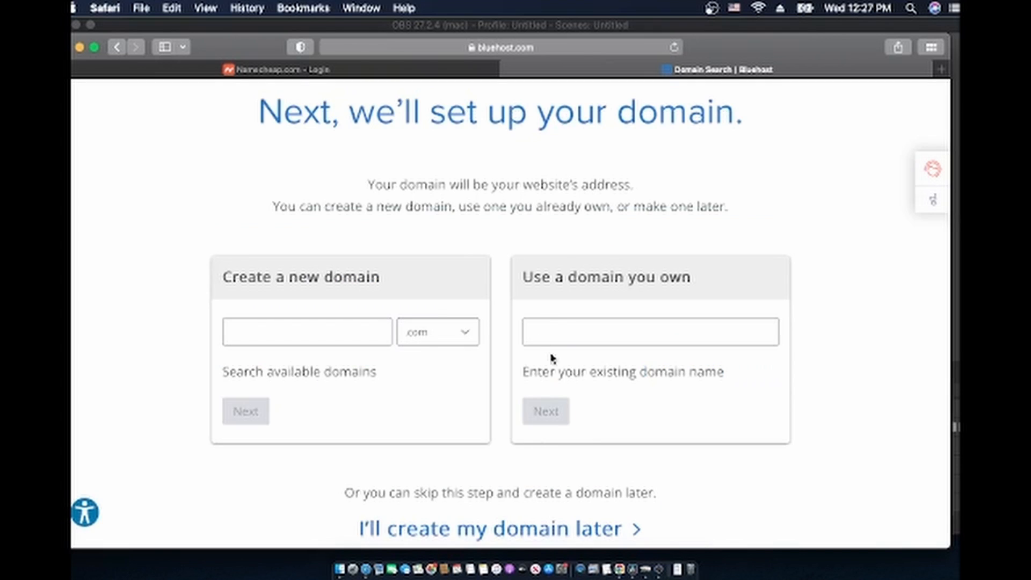
type("Bets")
key("BackSpace")
key("BackSpace")
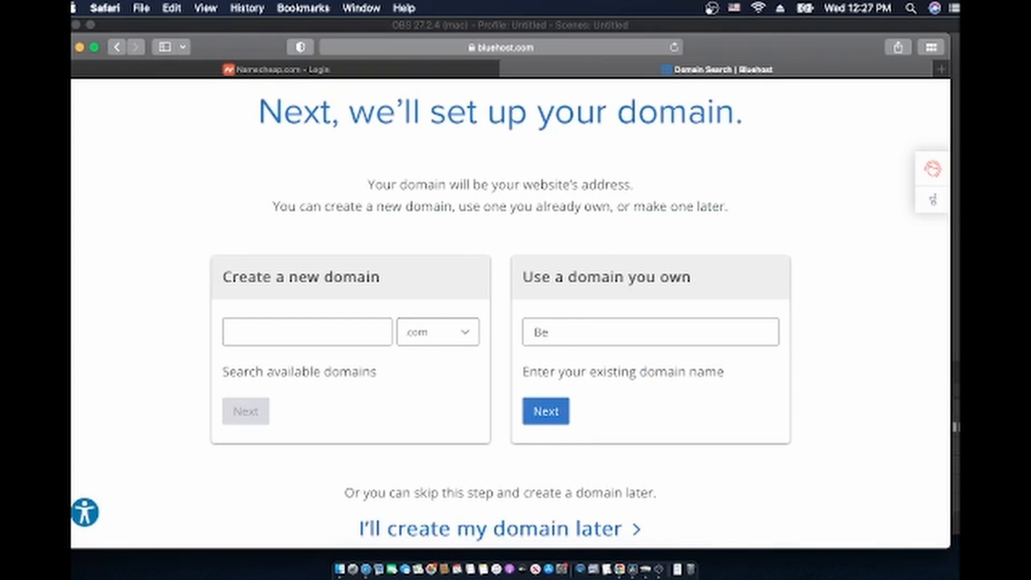
type("stelectronicreviews")
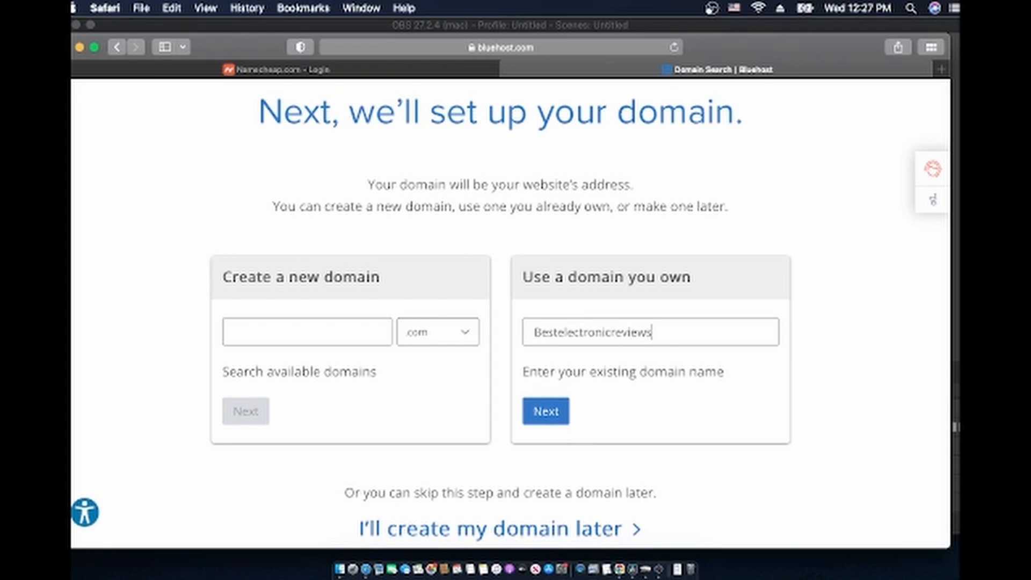
type(".com")
double_click(585, 337)
key("super+c")
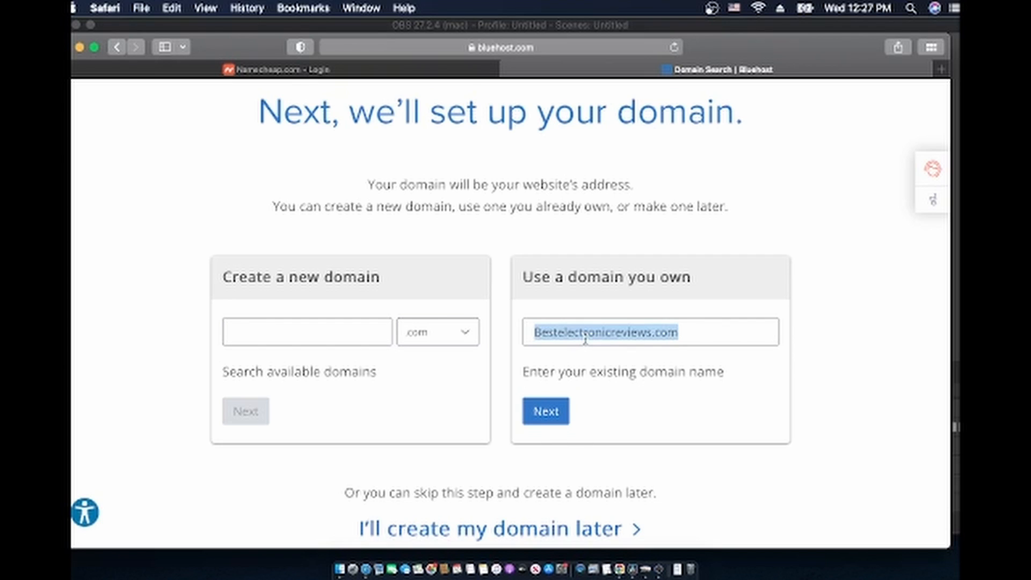
- Visit bestelectronicreviews.com in the other tab, then return to the Bluehost Domain Search tab
left_click(256, 75)
key("super+l")
key("super+v")
key("Return")
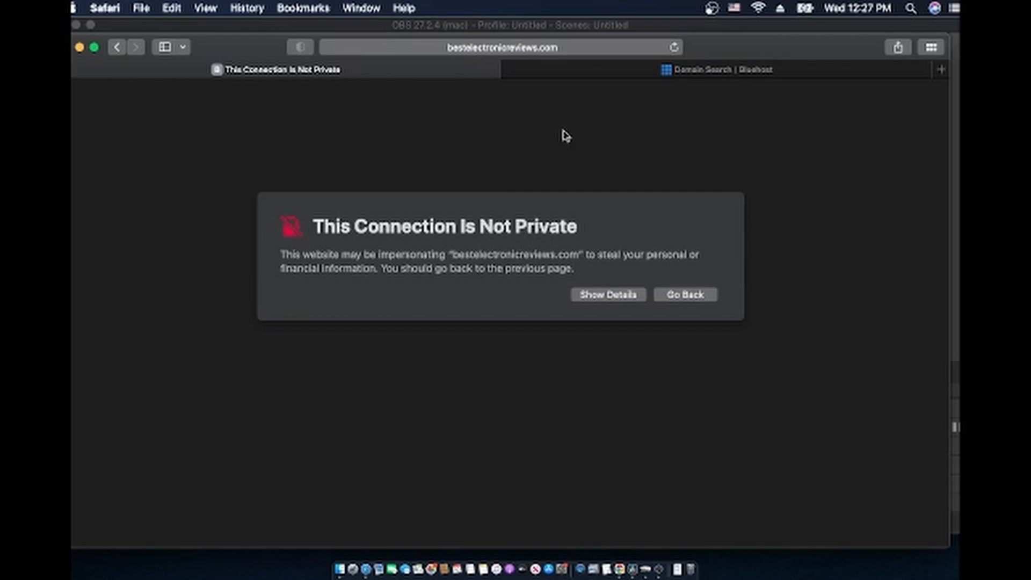
left_click(610, 78)
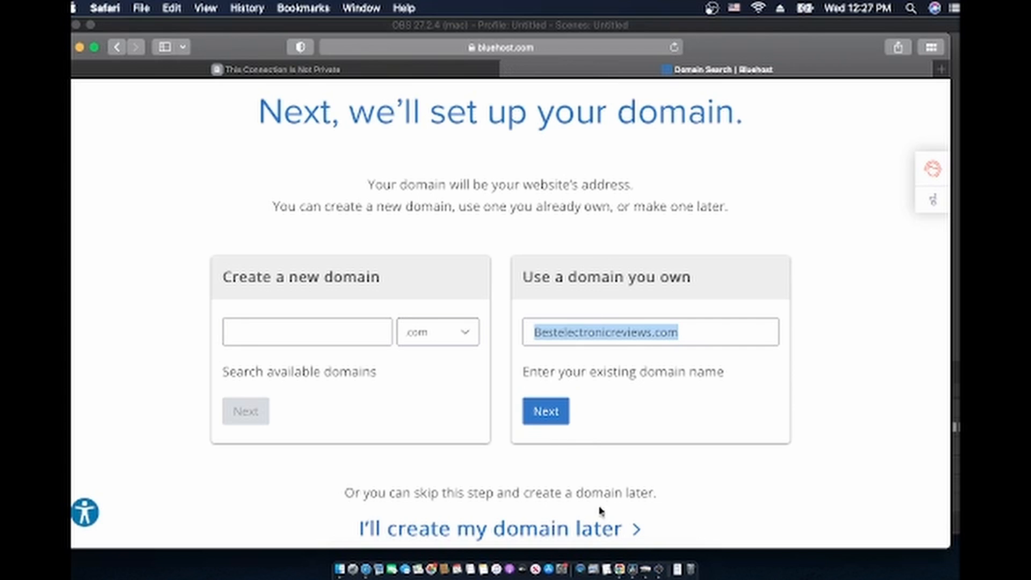
- Use bestelectronicreviews.com as the owned domain and begin entering the account holder's first name
left_click(542, 412)
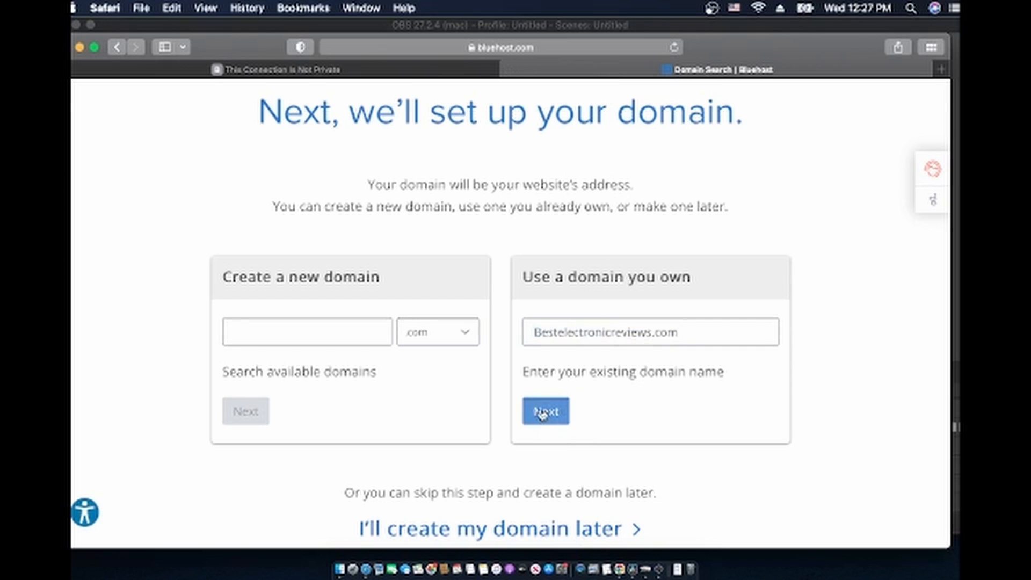
scroll(542, 414, "down", 5)
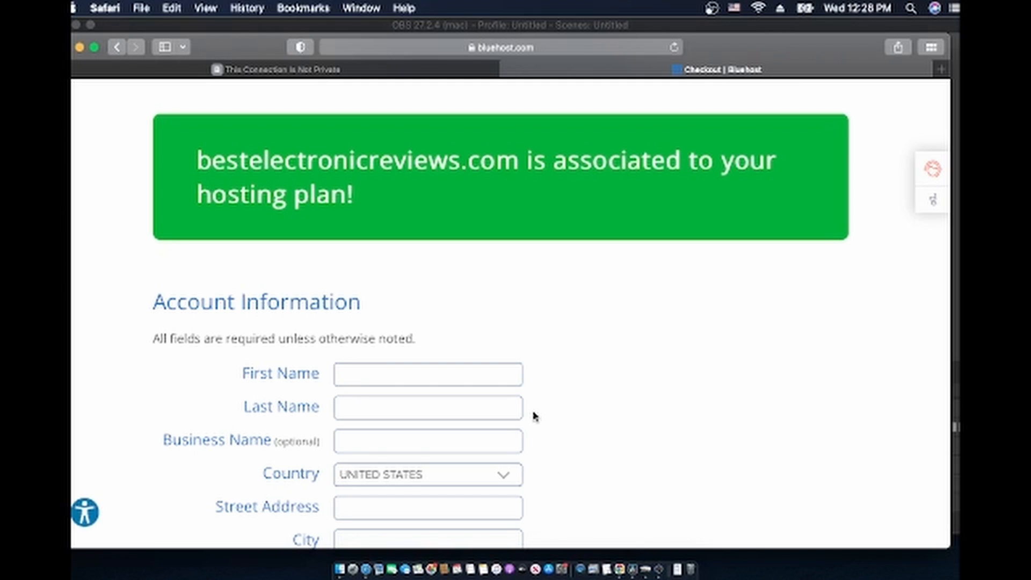
left_click(412, 375)
type("Al")
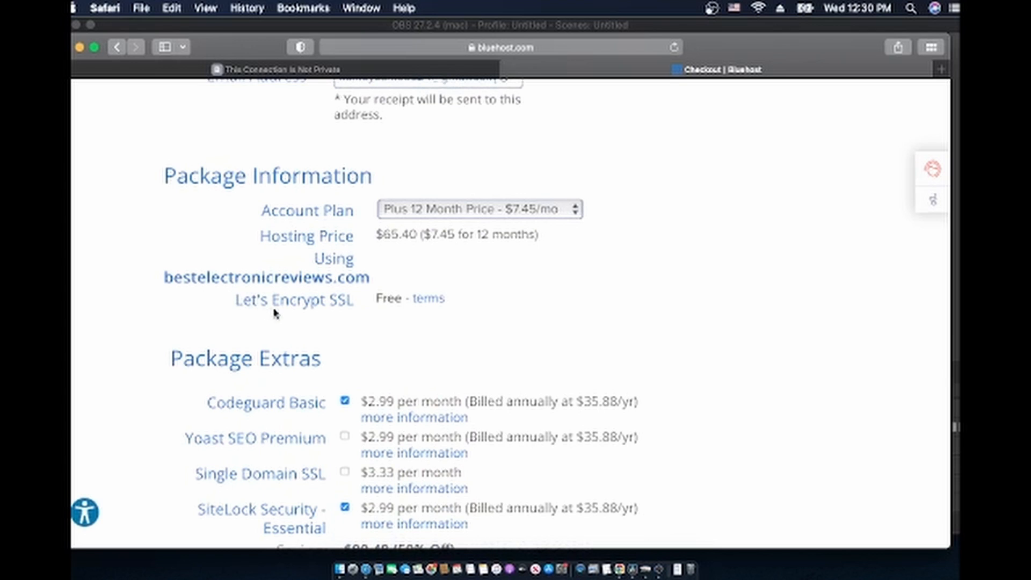
scroll(449, 341, "down", 2)
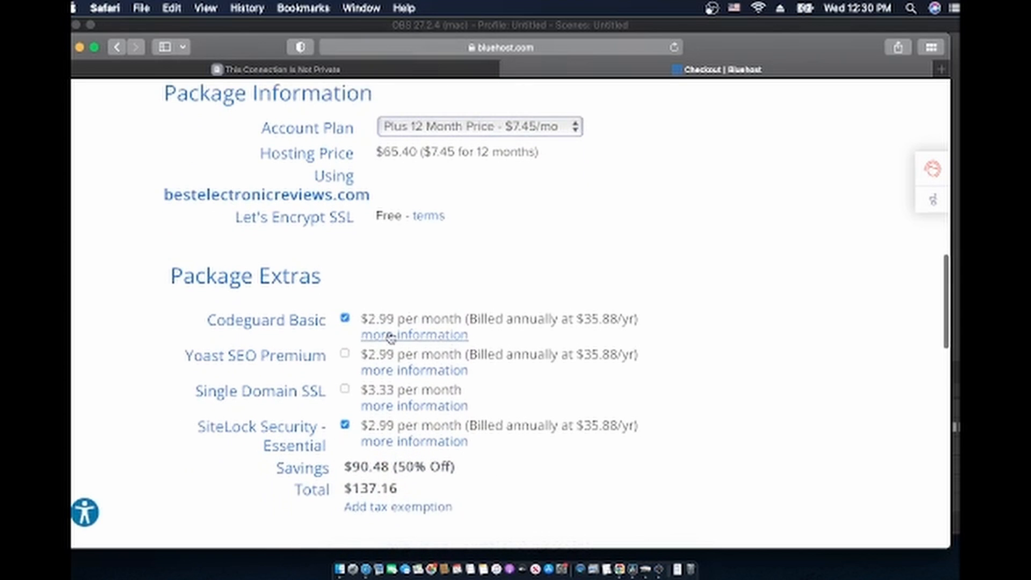
scroll(346, 319, "down", 2)
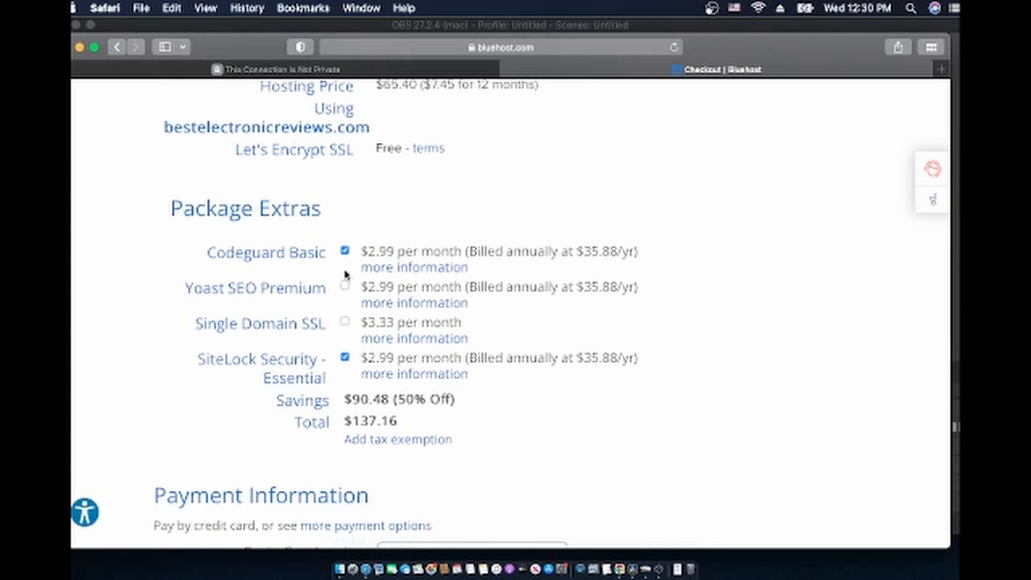
- Remove the Codeguard Basic and SiteLock Security extras from the order
left_click(345, 251)
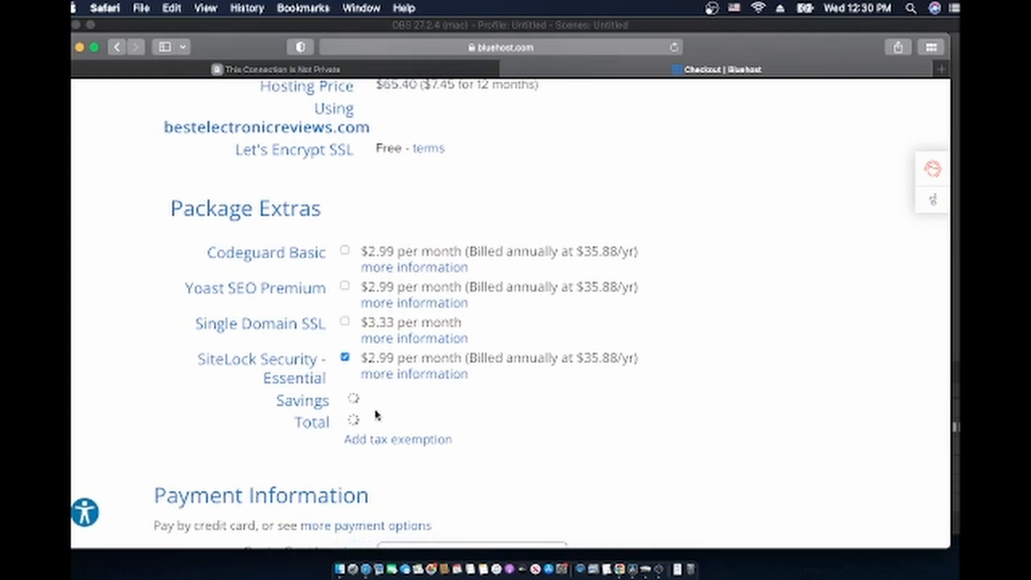
scroll(391, 324, "up", 2)
scroll(394, 297, "down", 4)
scroll(393, 296, "down", 4)
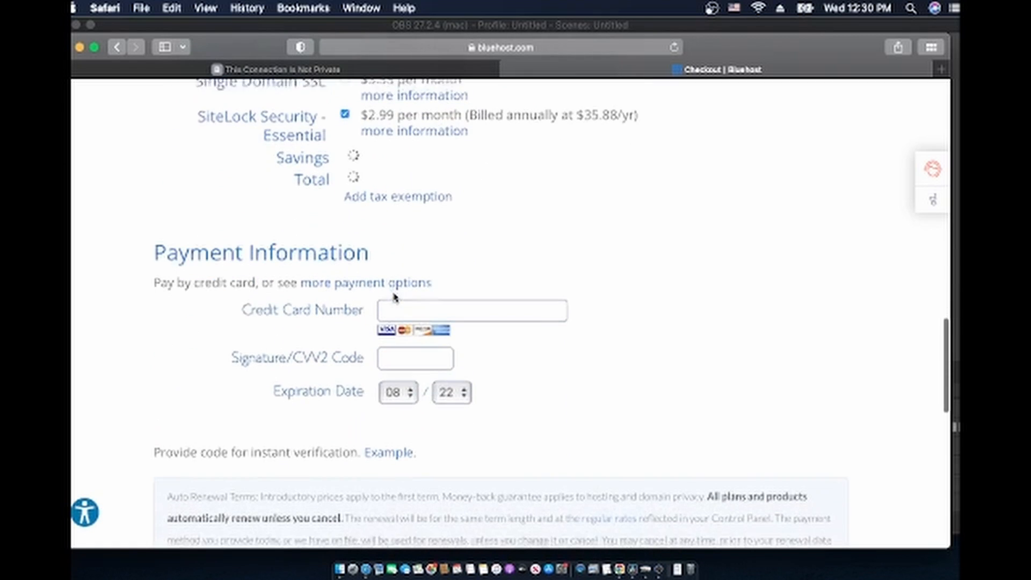
scroll(394, 296, "up", 2)
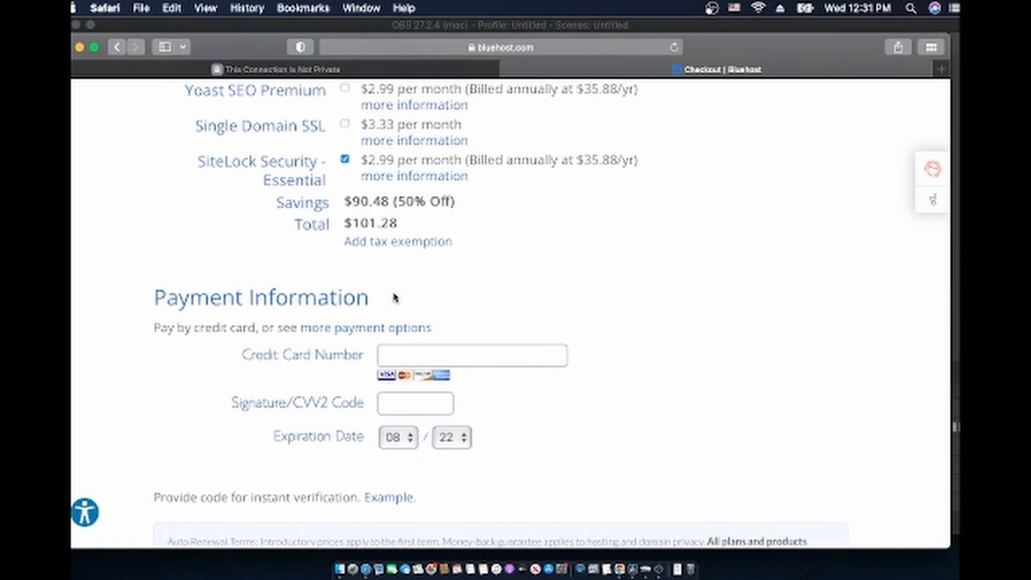
scroll(394, 297, "up", 5)
scroll(395, 296, "up", 8)
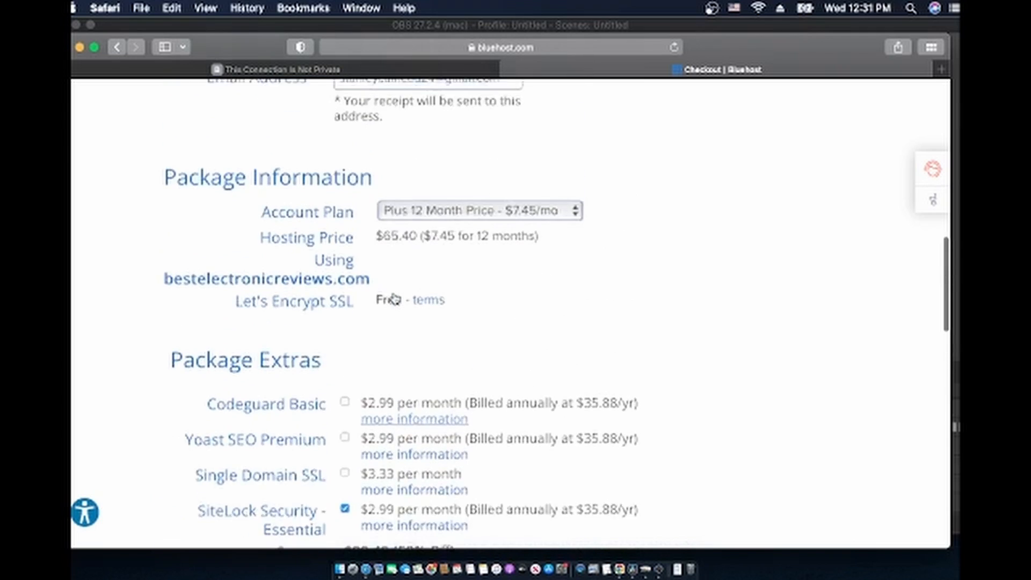
scroll(394, 292, "down", 3)
scroll(393, 292, "up", 3)
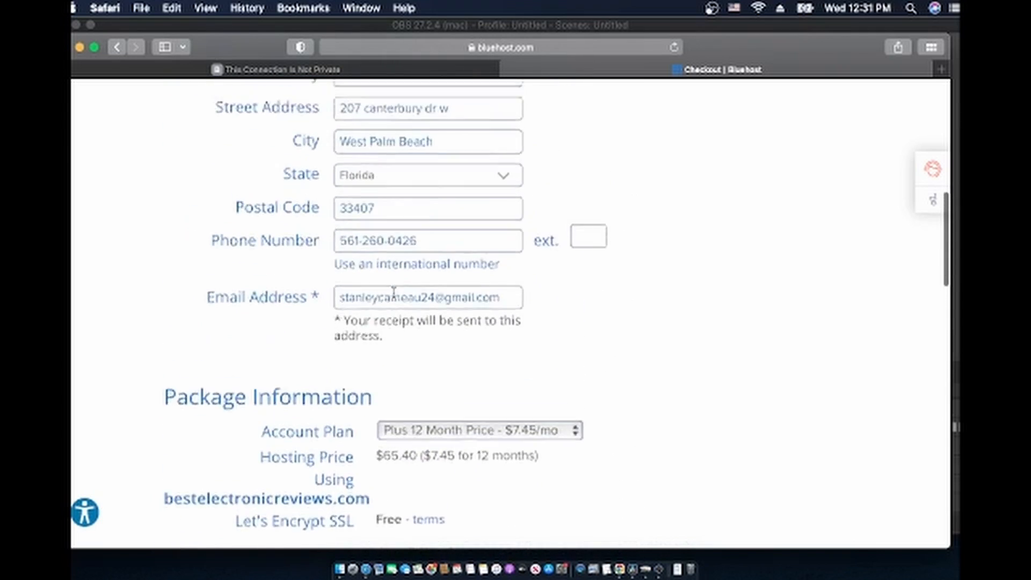
scroll(394, 293, "down", 8)
scroll(392, 293, "up", 1)
left_click(346, 362)
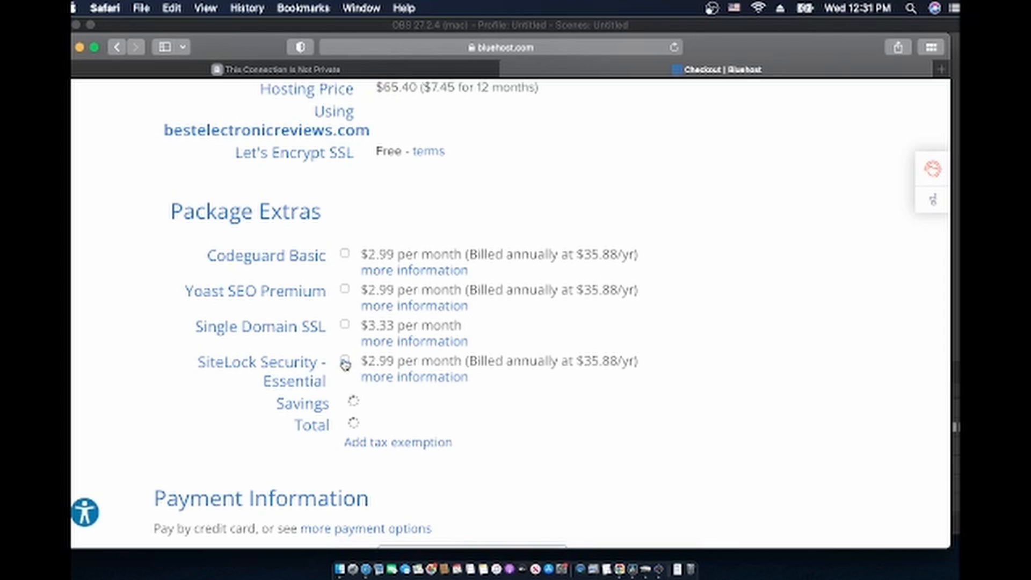
- Choose Pay with PayPal and submit the $65.40 hosting order
scroll(344, 315, "down", 3)
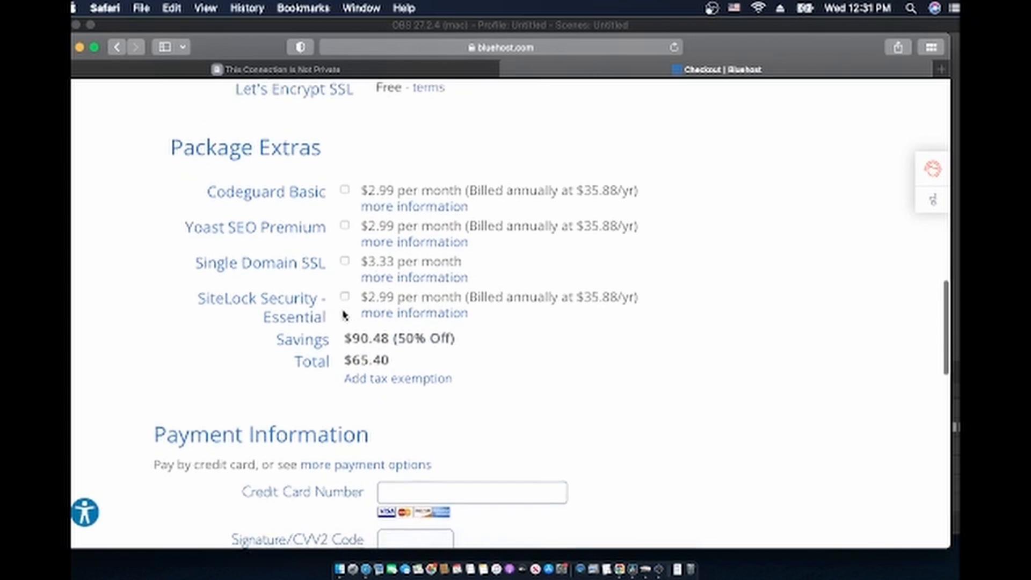
scroll(344, 315, "down", 10)
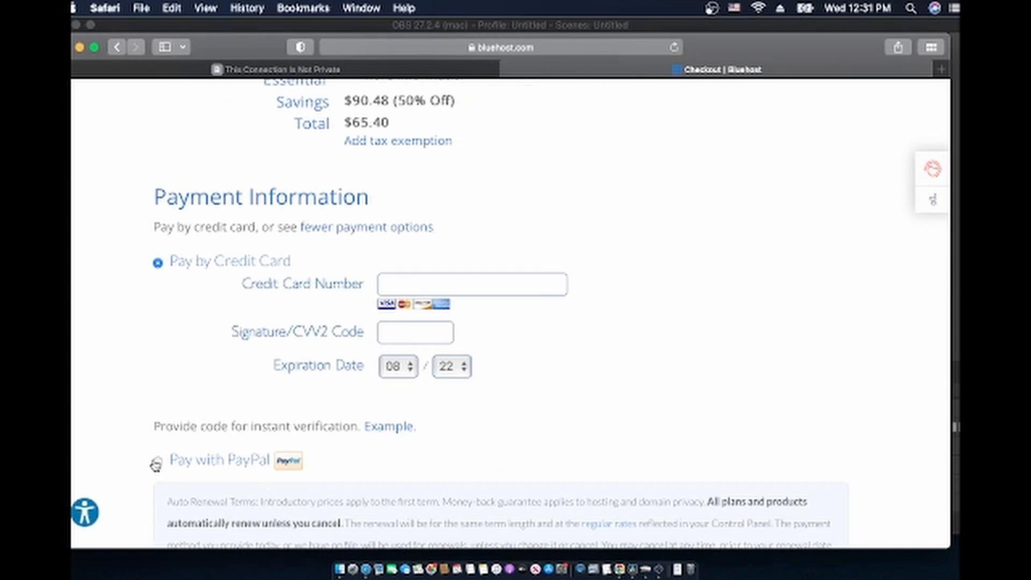
left_click(156, 463)
scroll(288, 468, "down", 5)
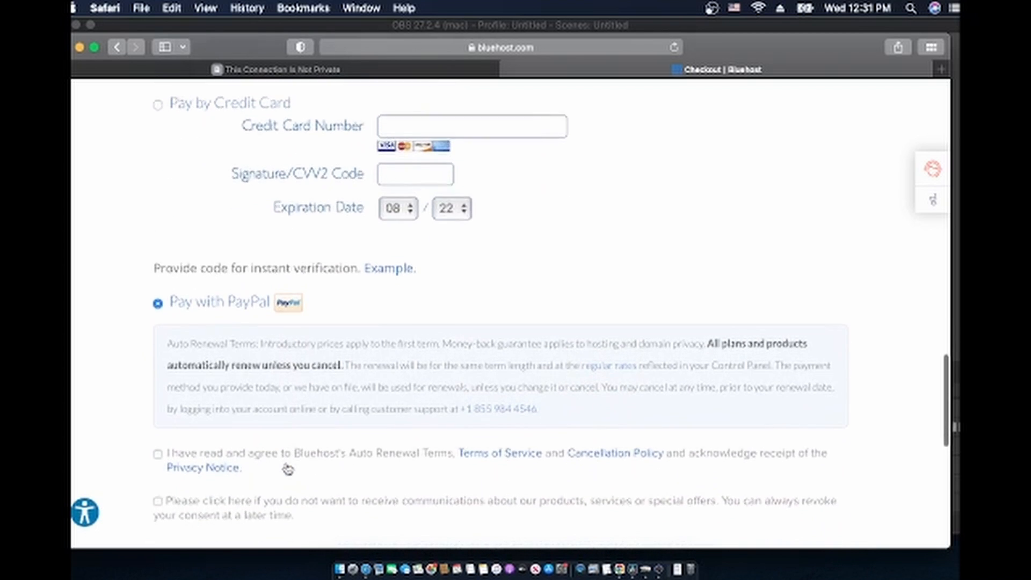
scroll(288, 467, "down", 8)
scroll(288, 467, "up", 9)
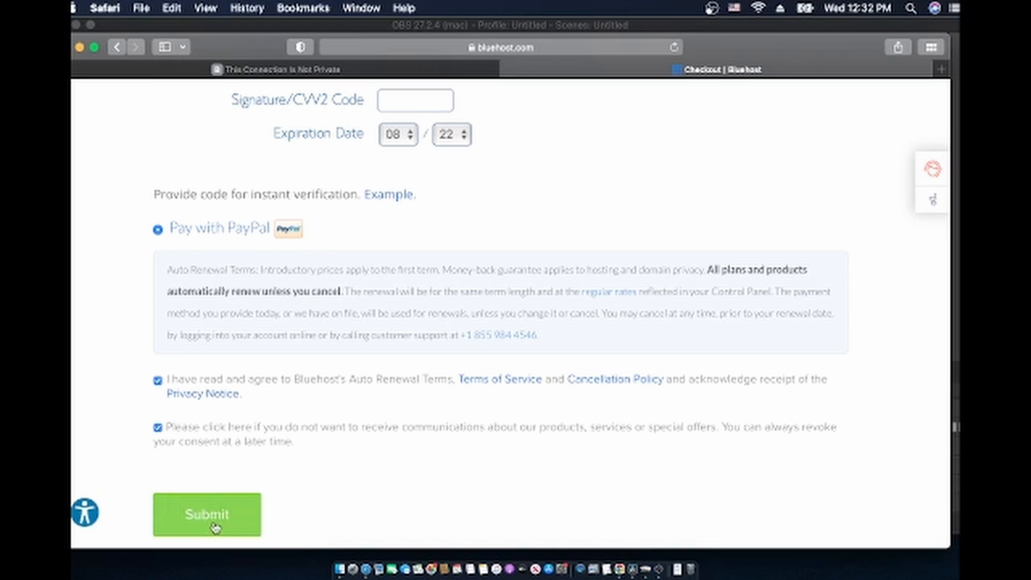
scroll(214, 528, "up", 5)
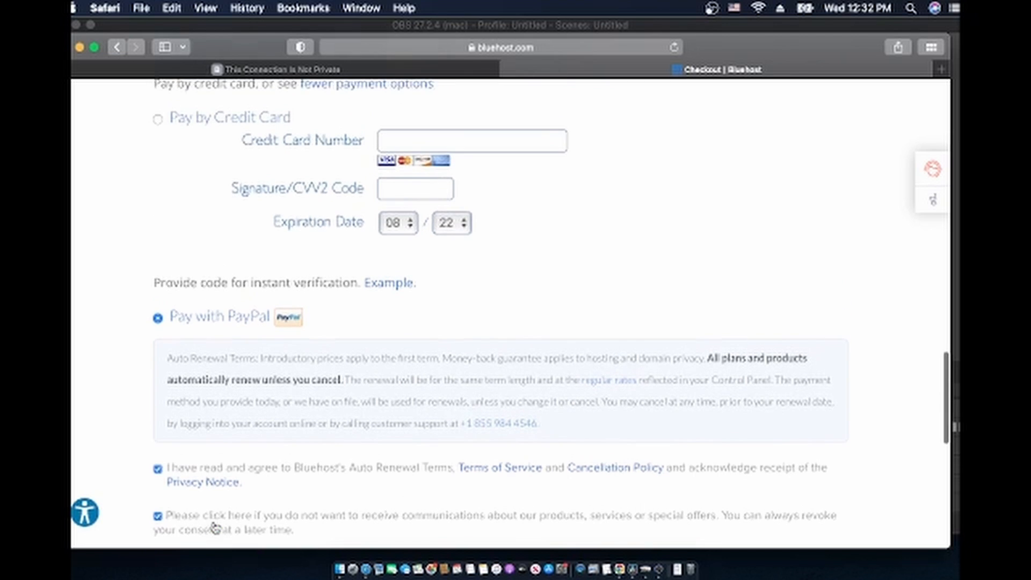
scroll(214, 525, "up", 2)
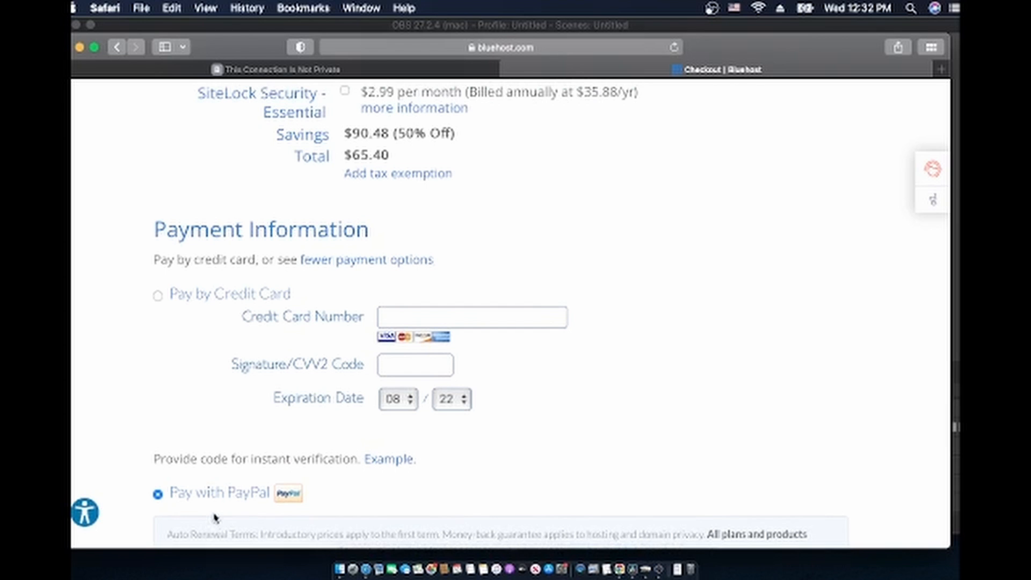
scroll(214, 523, "down", 9)
left_click(210, 520)
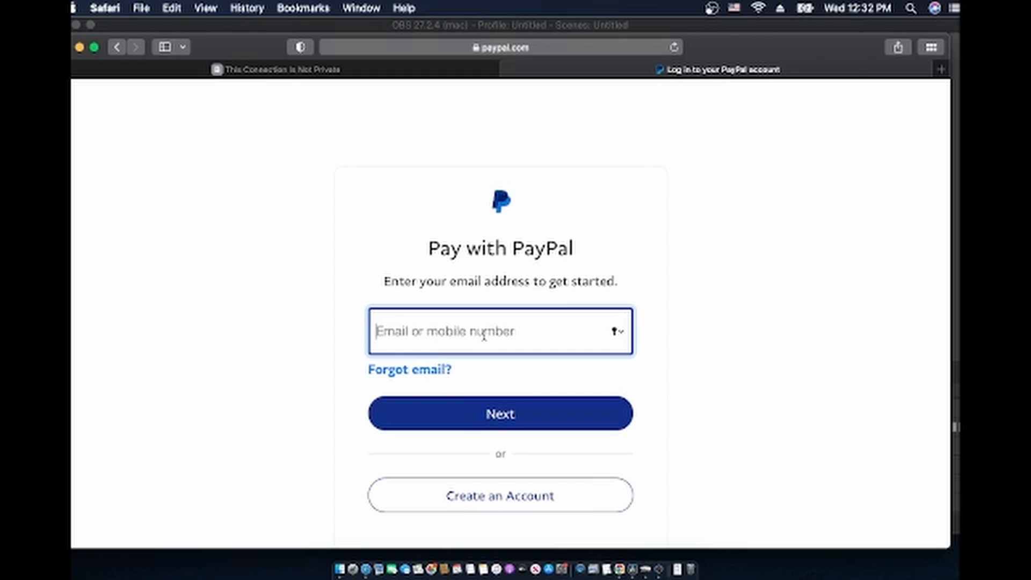
- Enter the PayPal e-mail, request a text code, and approve the $65.40 payment to Bluehost
type("st")
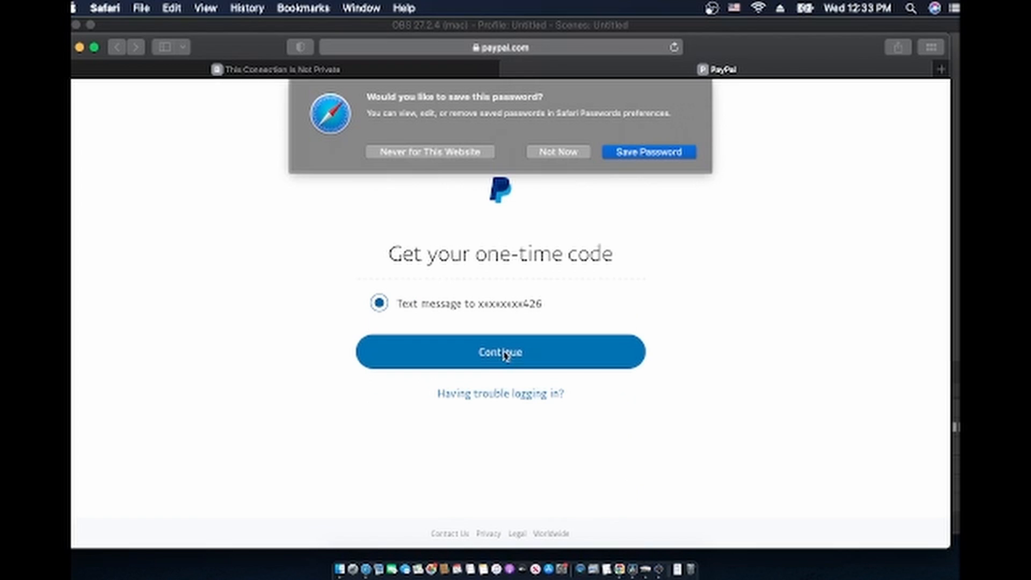
left_click(559, 152)
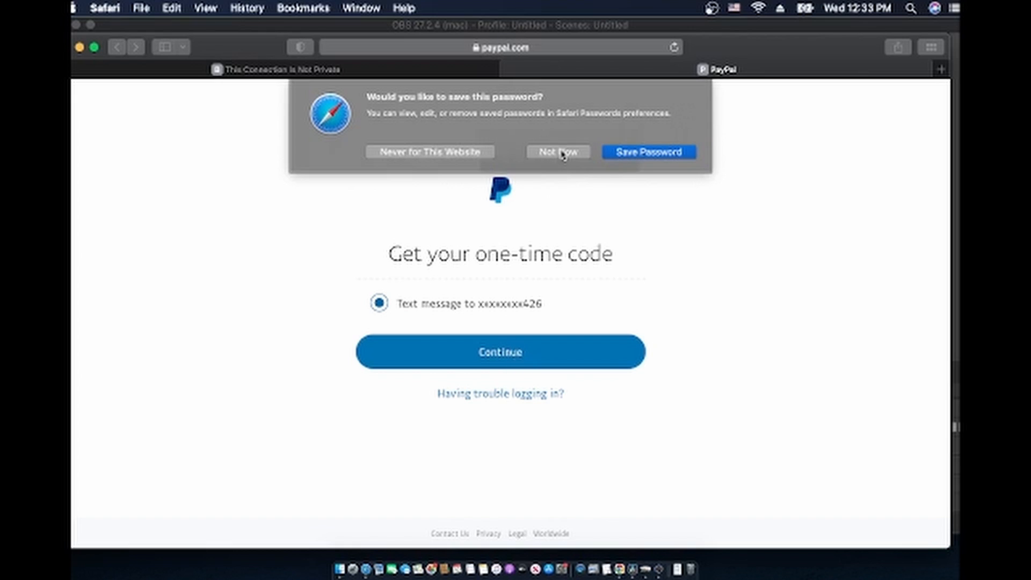
left_click(502, 357)
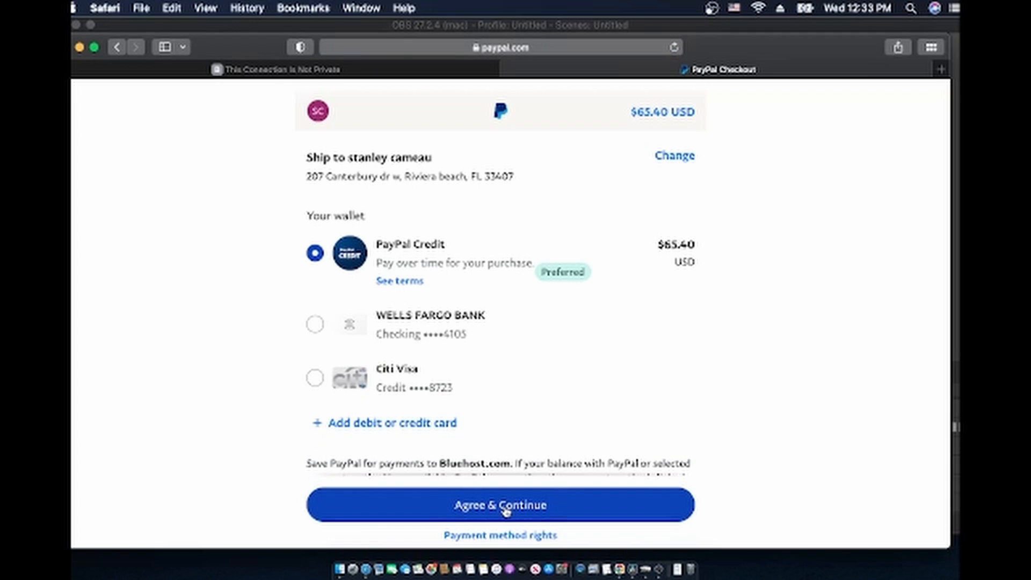
left_click(504, 510)
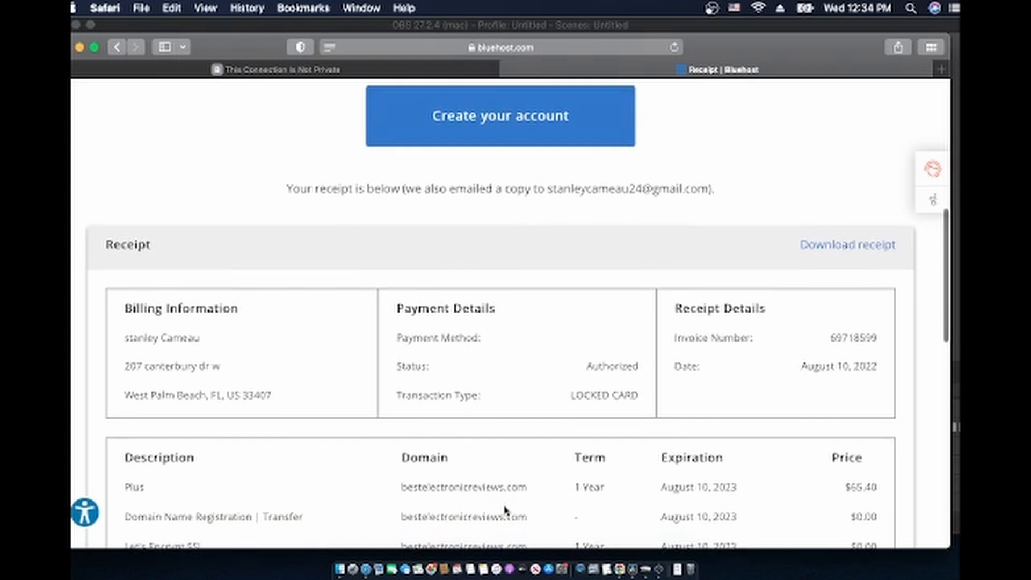
- Check the receipt's Plus plan, domain and SSL items for bestelectronicreviews.com totalling $65.40
scroll(504, 510, "down", 1)
scroll(504, 510, "up", 1)
scroll(505, 510, "down", 1)
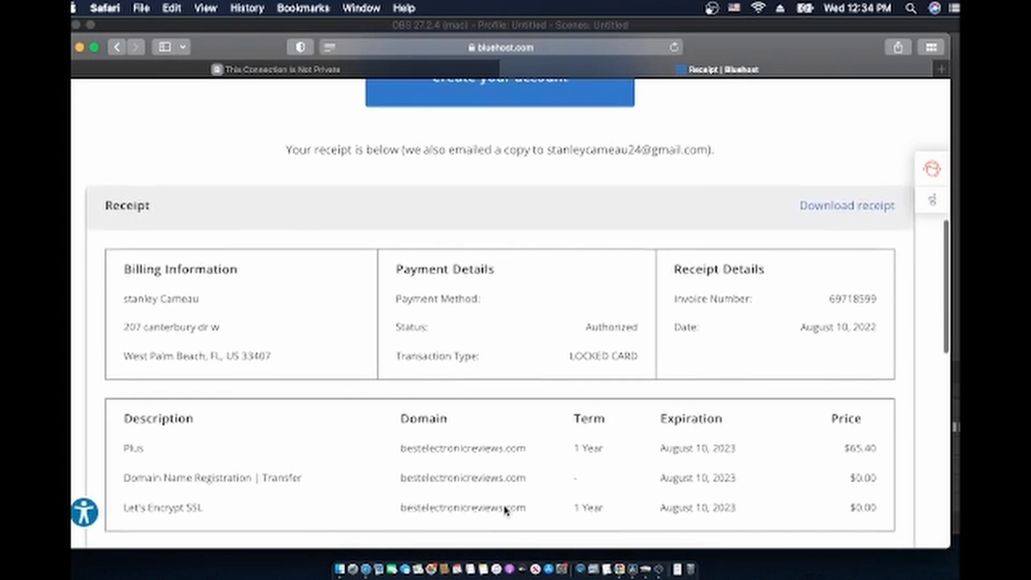
scroll(505, 511, "down", 2)
scroll(505, 511, "up", 1)
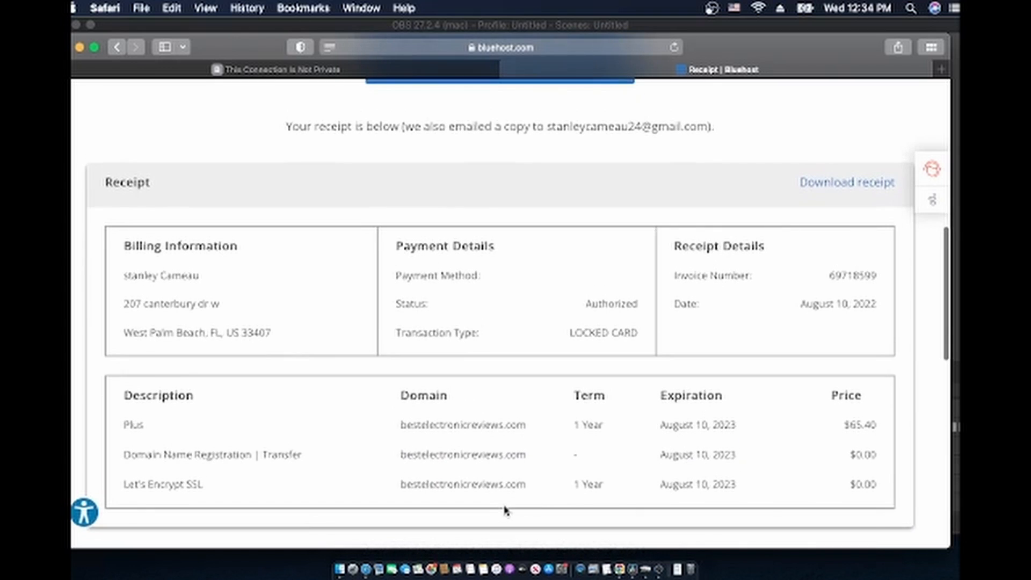
scroll(505, 511, "down", 1)
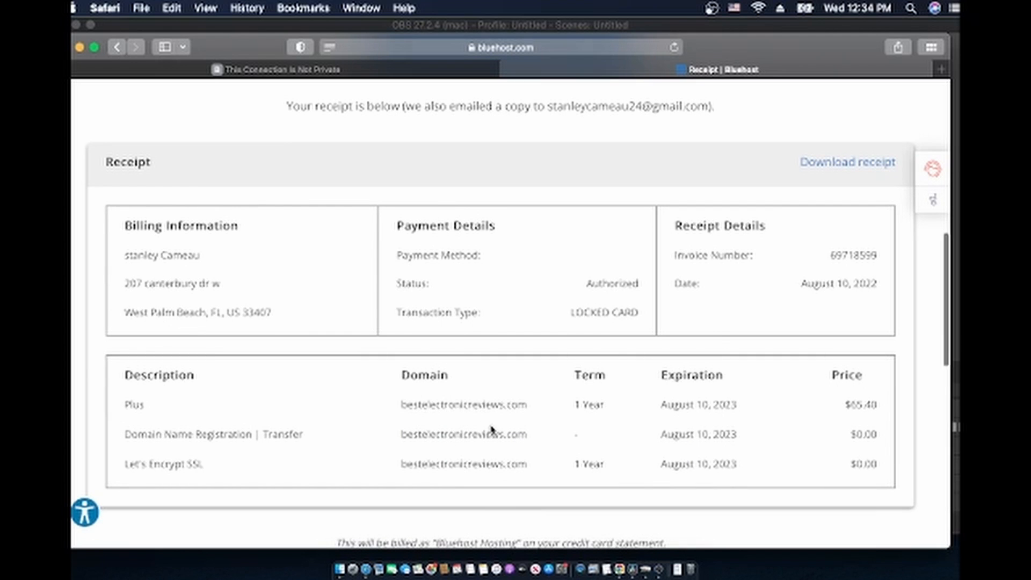
scroll(492, 430, "down", 5)
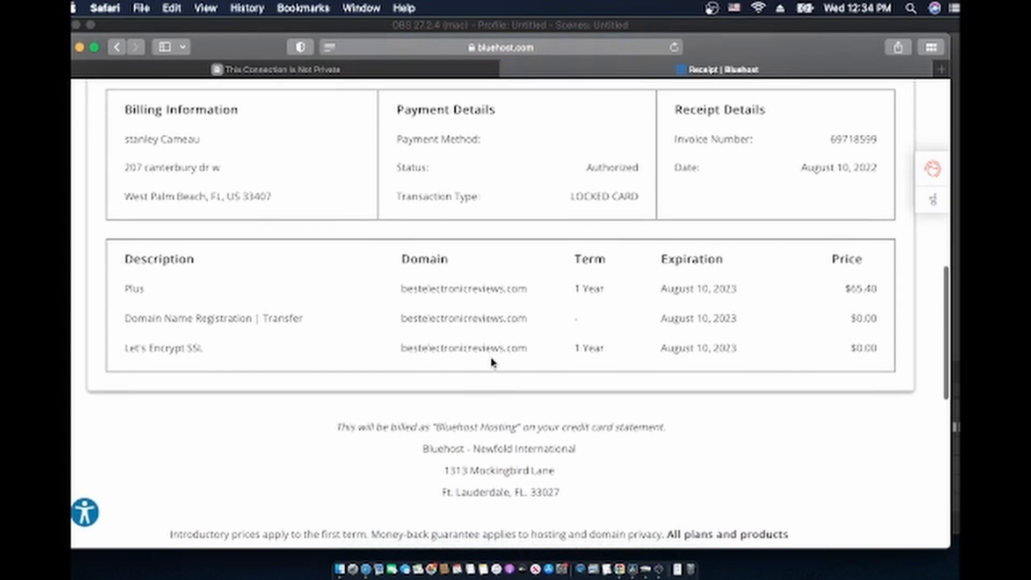
scroll(492, 362, "down", 4)
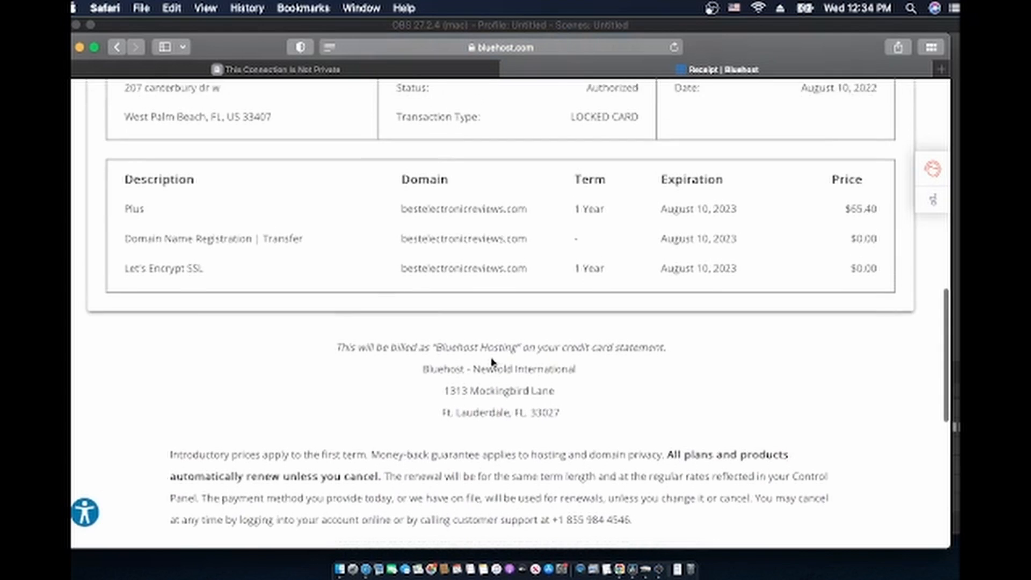
scroll(491, 362, "up", 1)
scroll(492, 362, "down", 1)
scroll(492, 363, "up", 1)
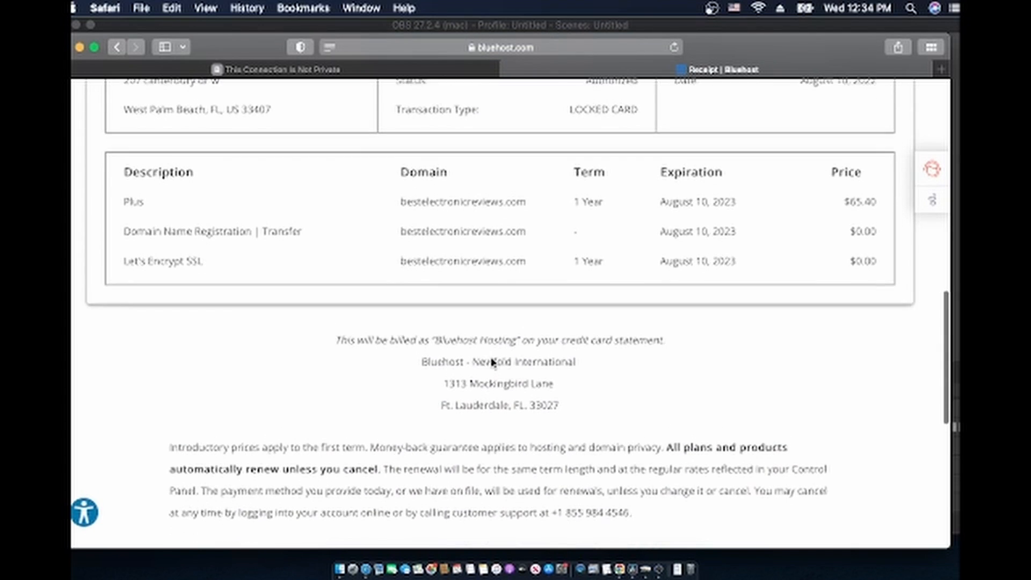
scroll(492, 363, "up", 4)
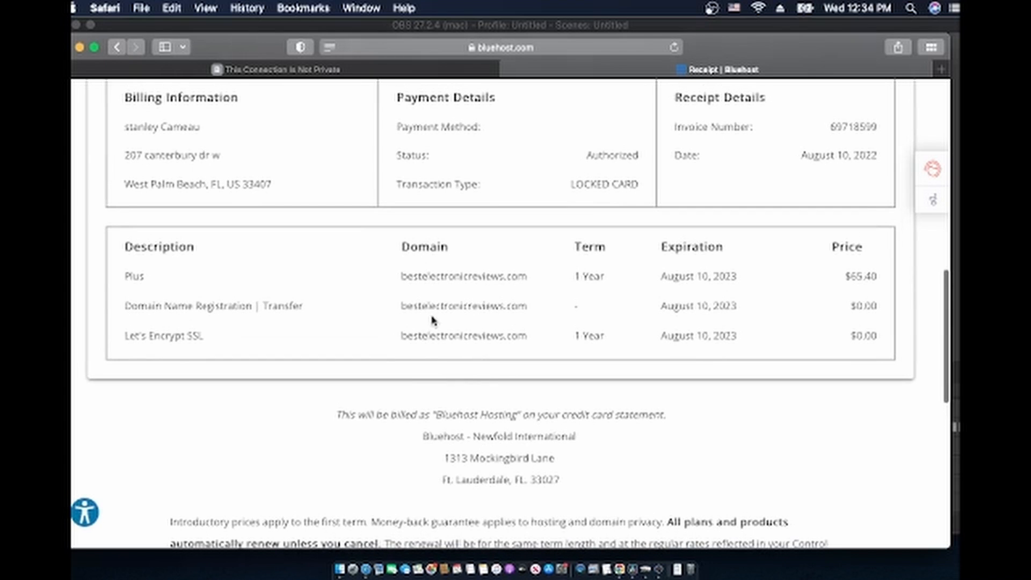
scroll(483, 396, "down", 3)
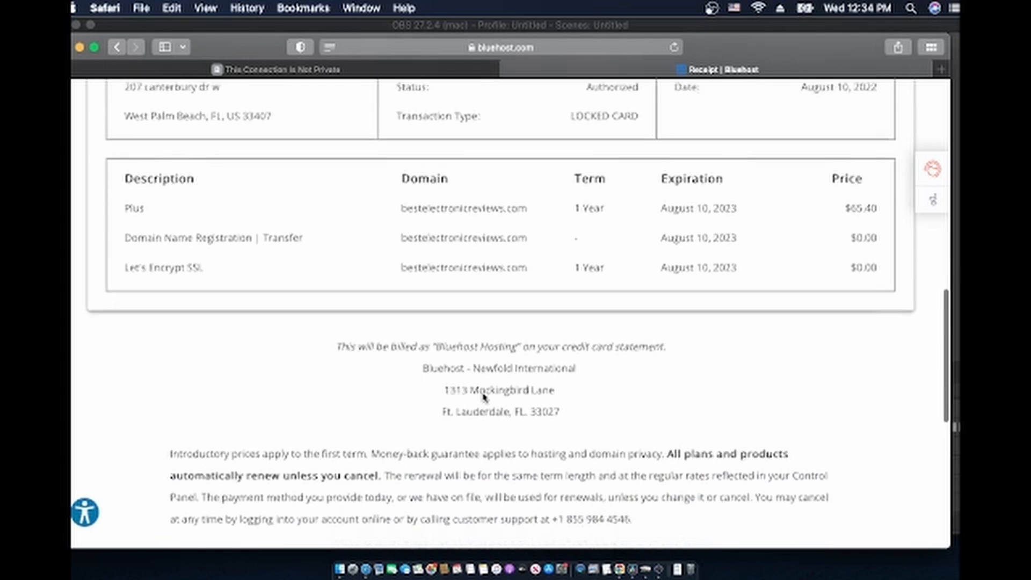
scroll(483, 396, "down", 1)
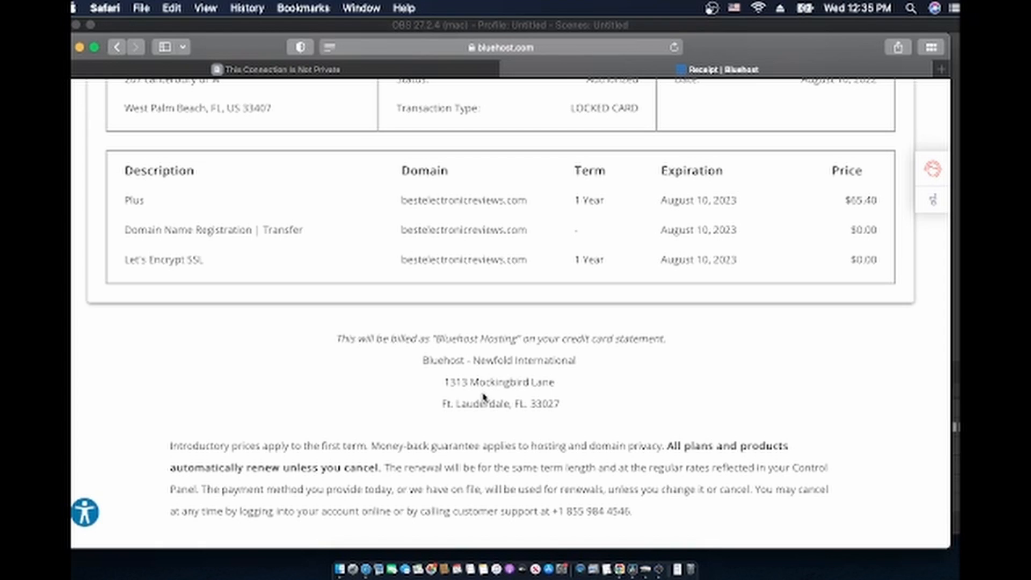
scroll(533, 355, "up", 15)
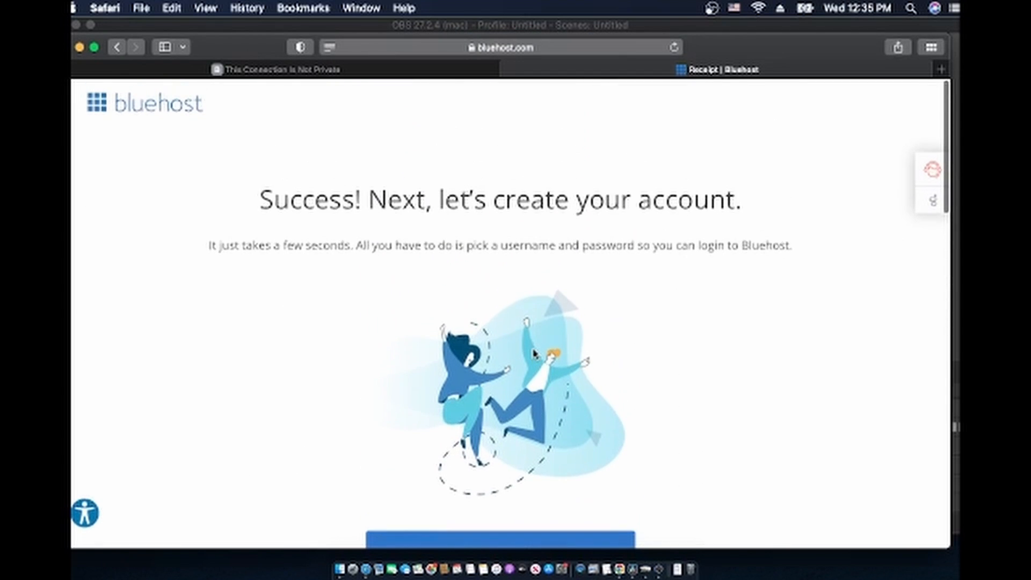
scroll(533, 354, "down", 10)
scroll(534, 353, "down", 2)
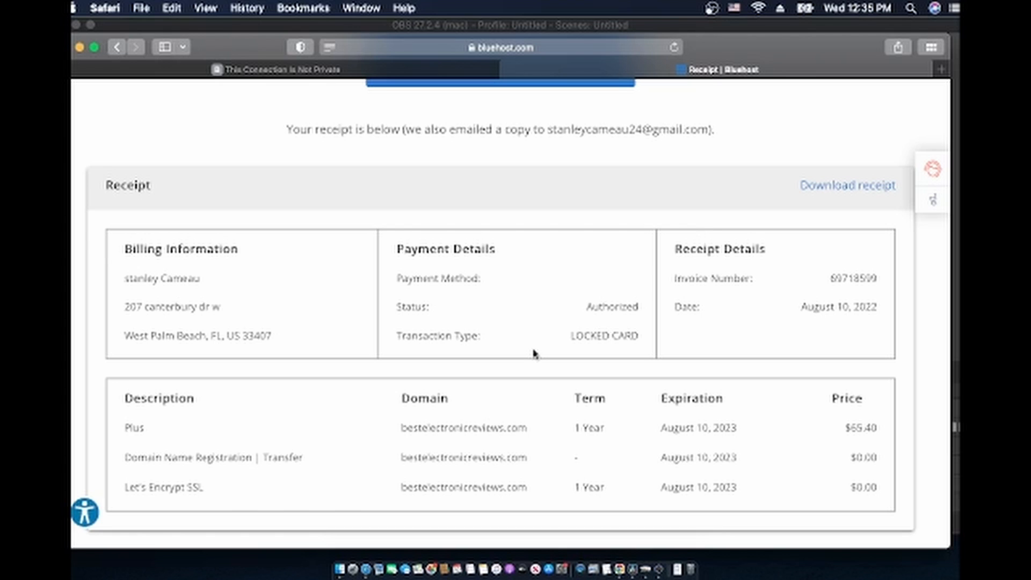
scroll(533, 353, "up", 5)
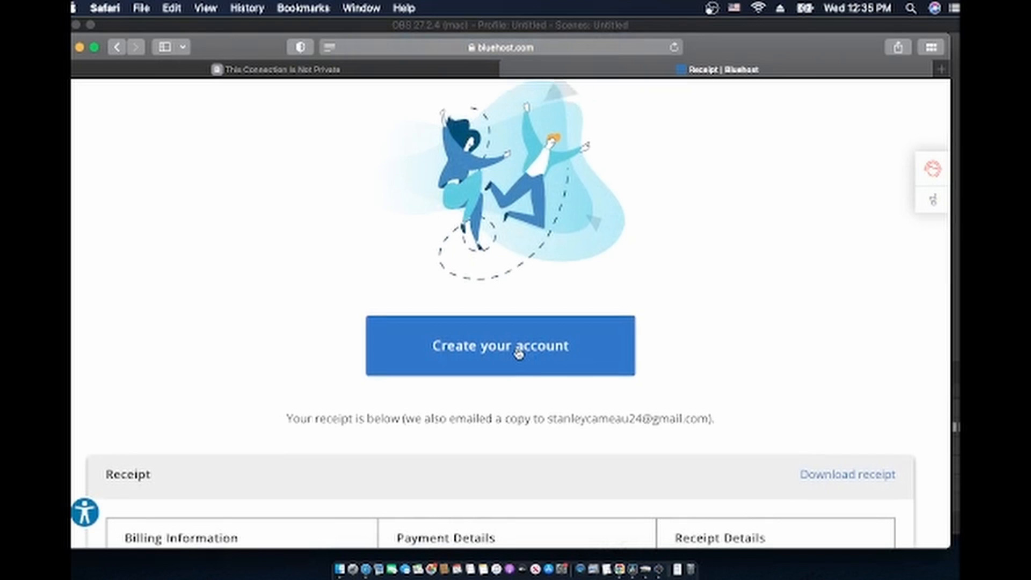
- Start account creation, dismiss the cookie banner, and enter and retype a strong new password
left_click(518, 352)
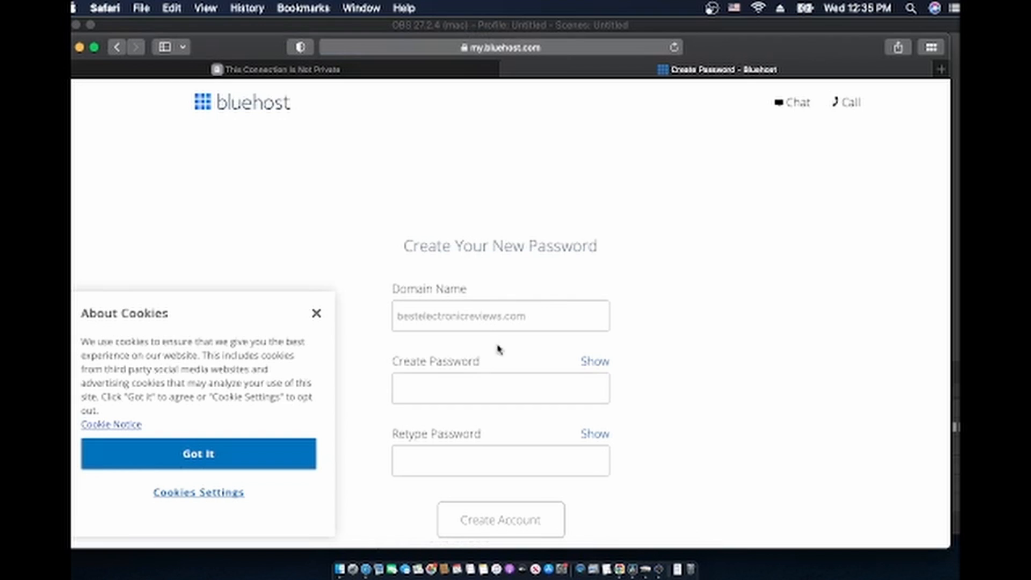
left_click(318, 314)
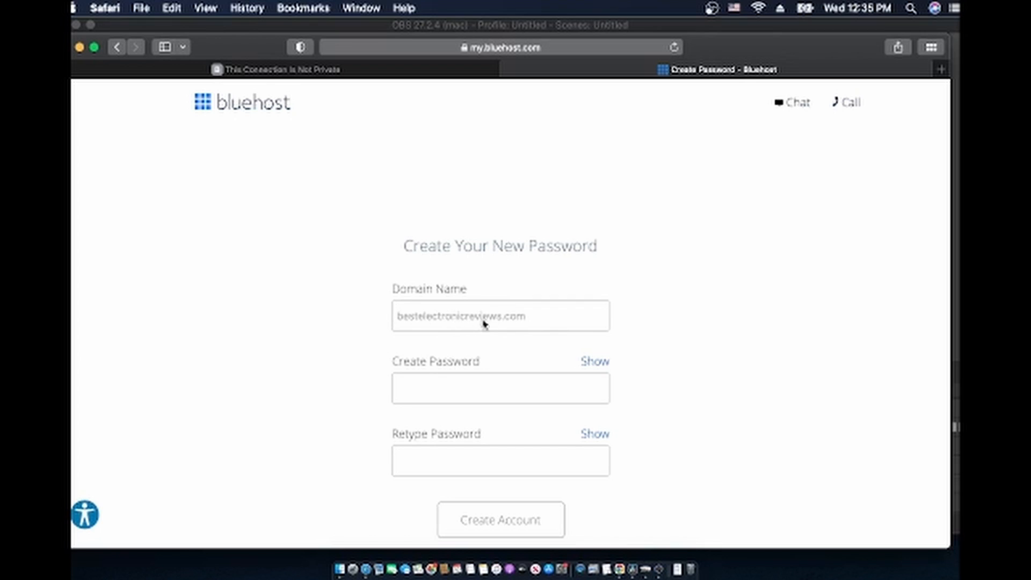
left_click(474, 391)
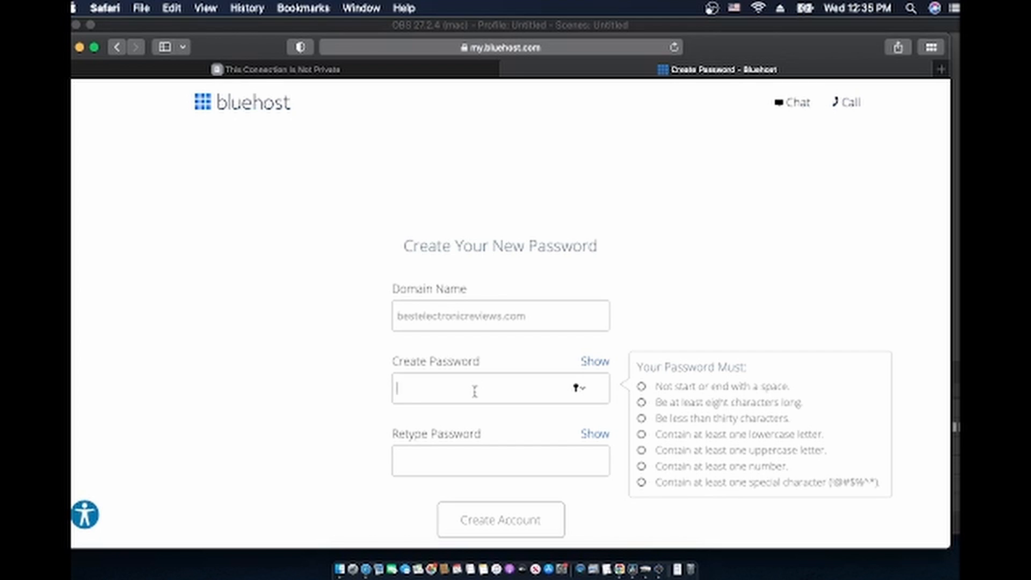
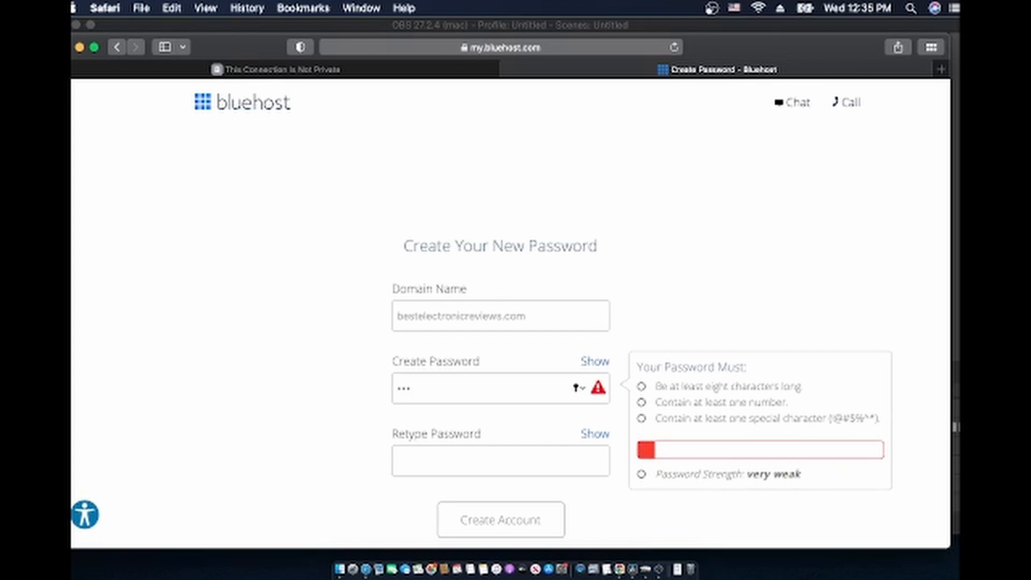
key("BackSpace")
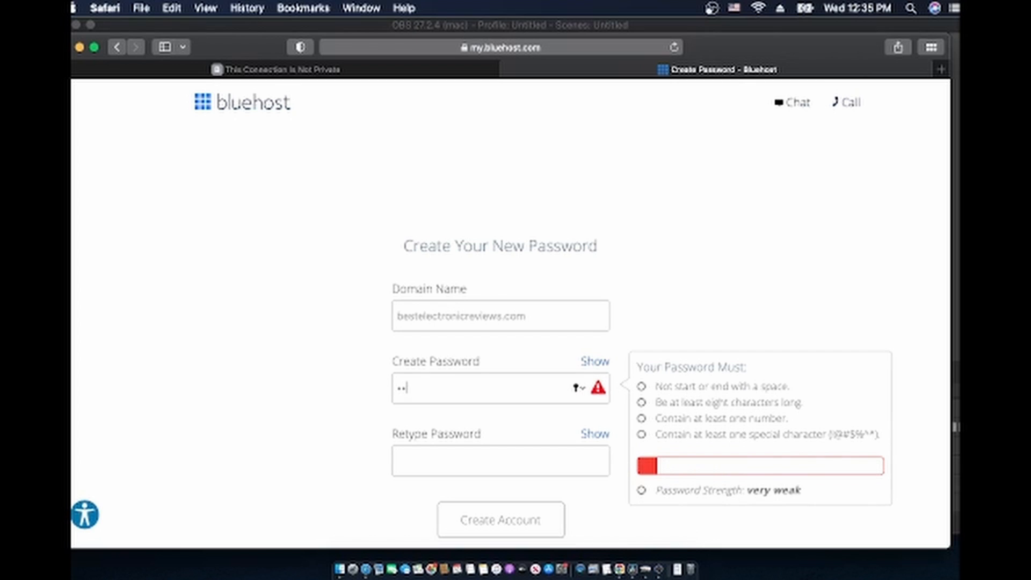
key("BackSpace")
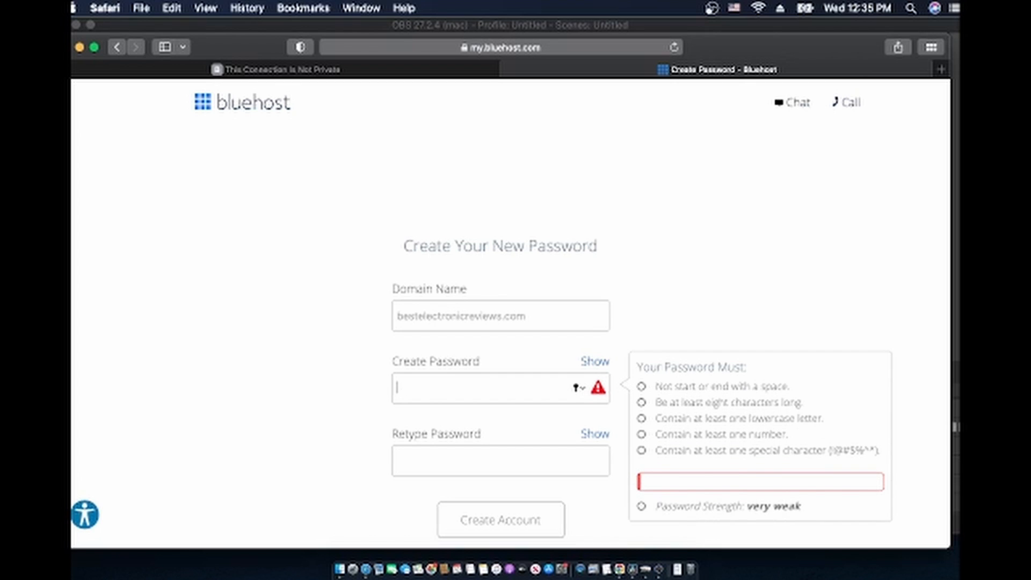
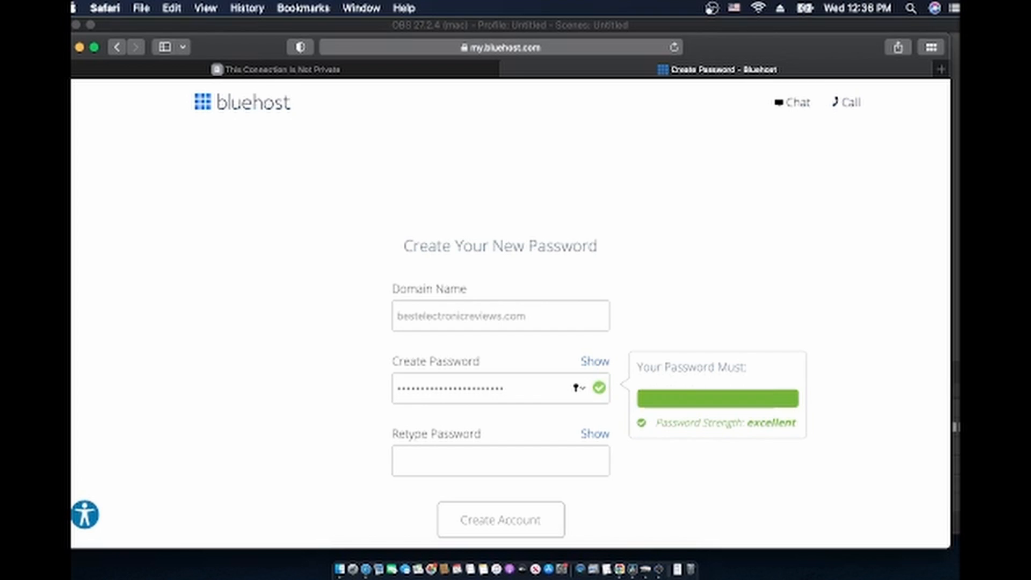
left_click(475, 462)
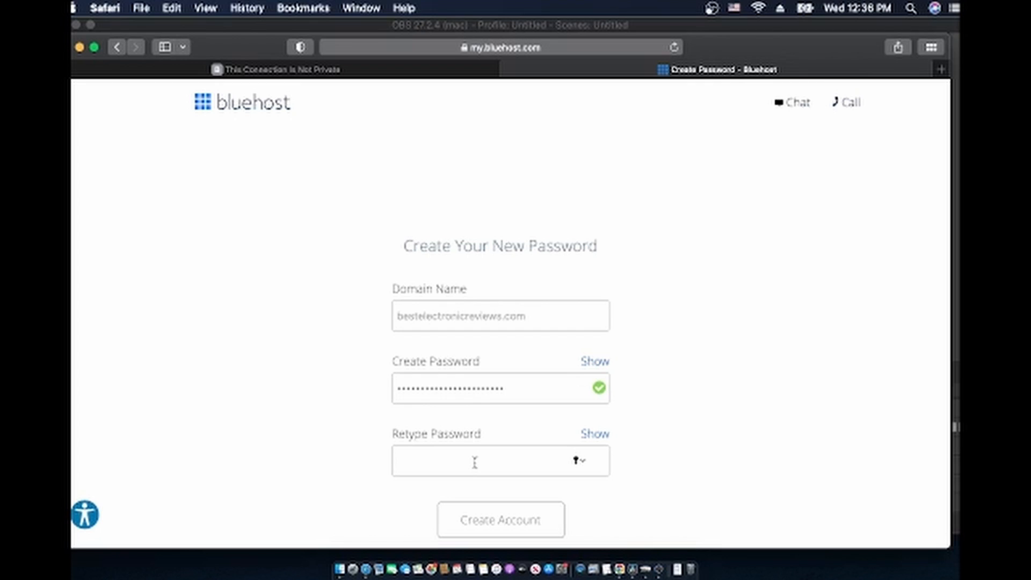
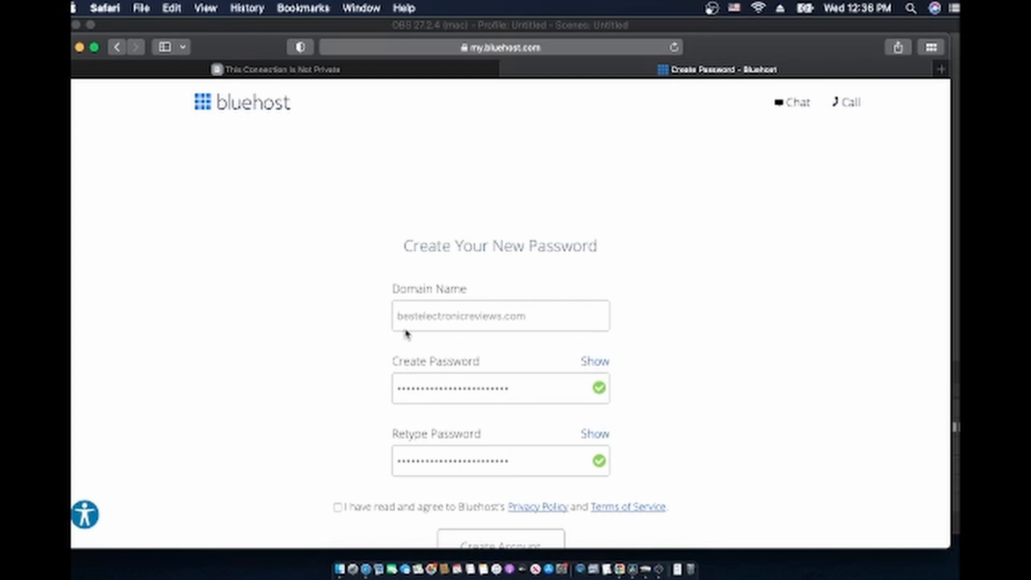
- Agree to the privacy policy and terms of service and submit the new Bluehost account
scroll(406, 333, "down", 5)
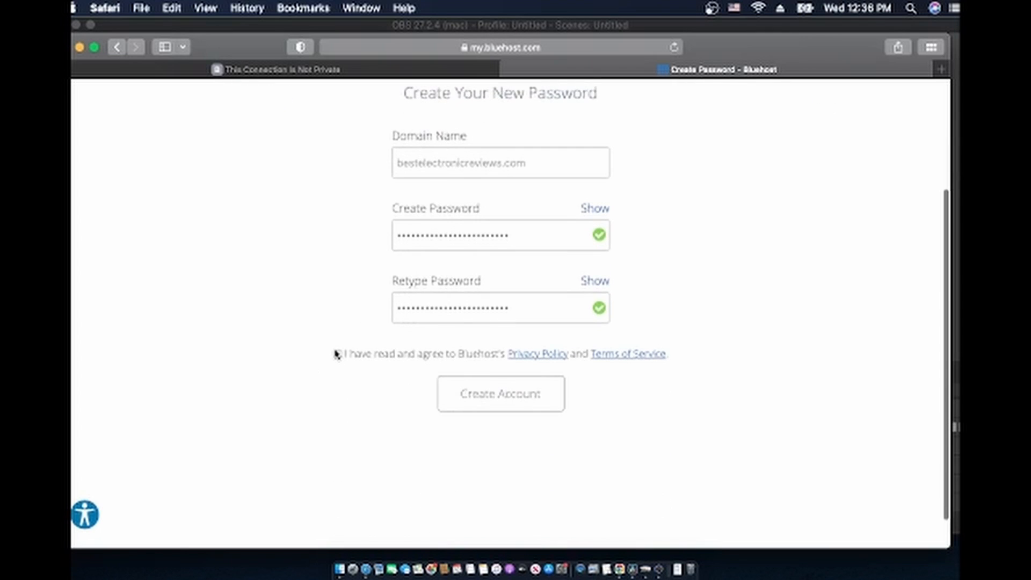
left_click(337, 355)
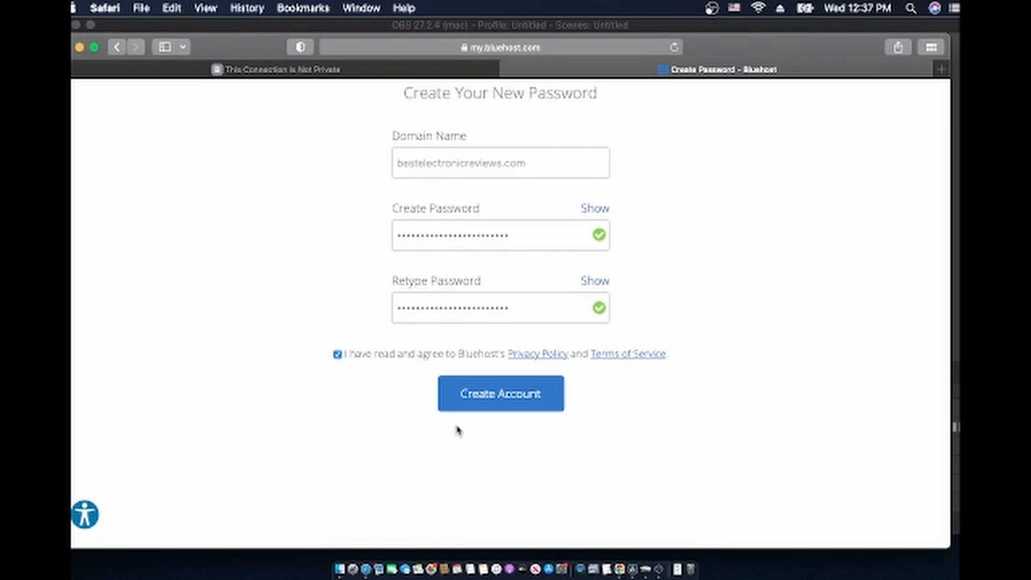
left_click(472, 408)
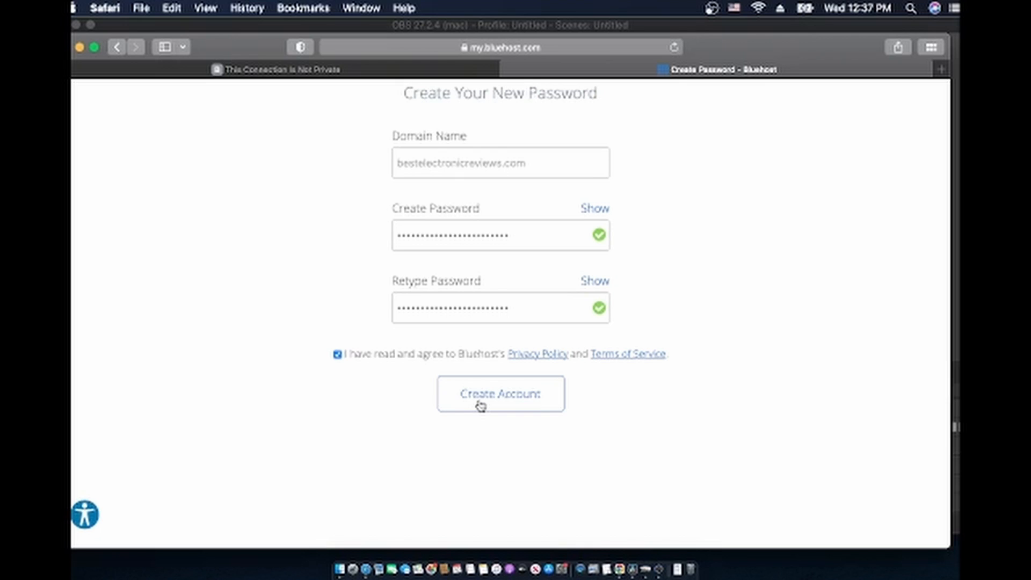
left_click(480, 406)
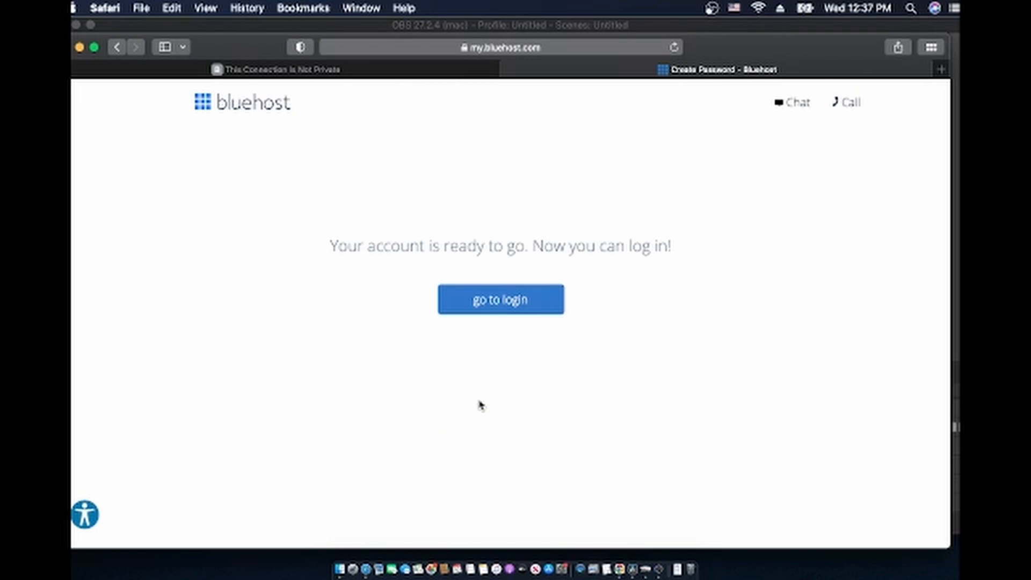
- Go on to the Bluehost login page, declining the browser's offer to save the password
left_click(501, 303)
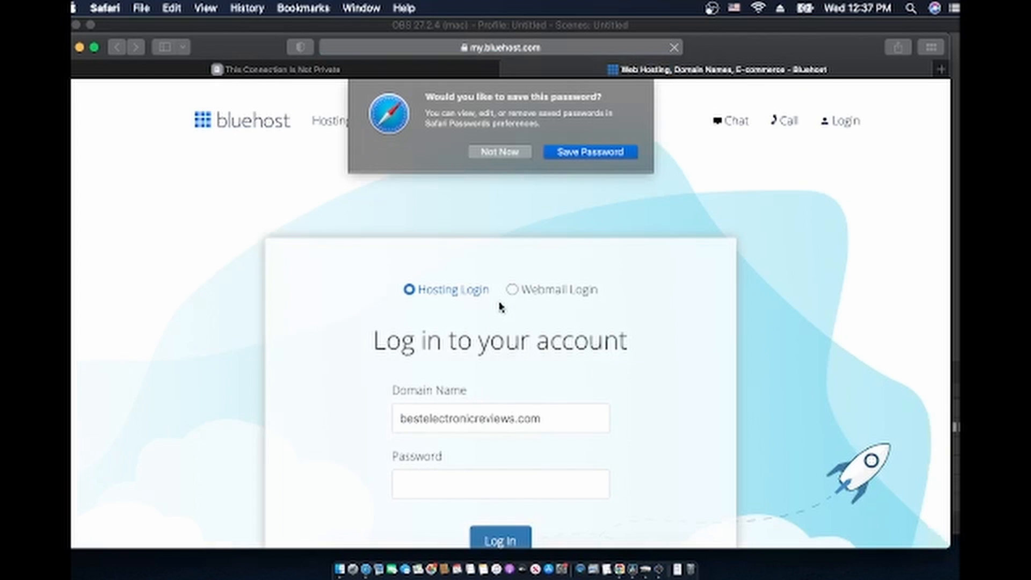
left_click(500, 152)
scroll(534, 368, "down", 3)
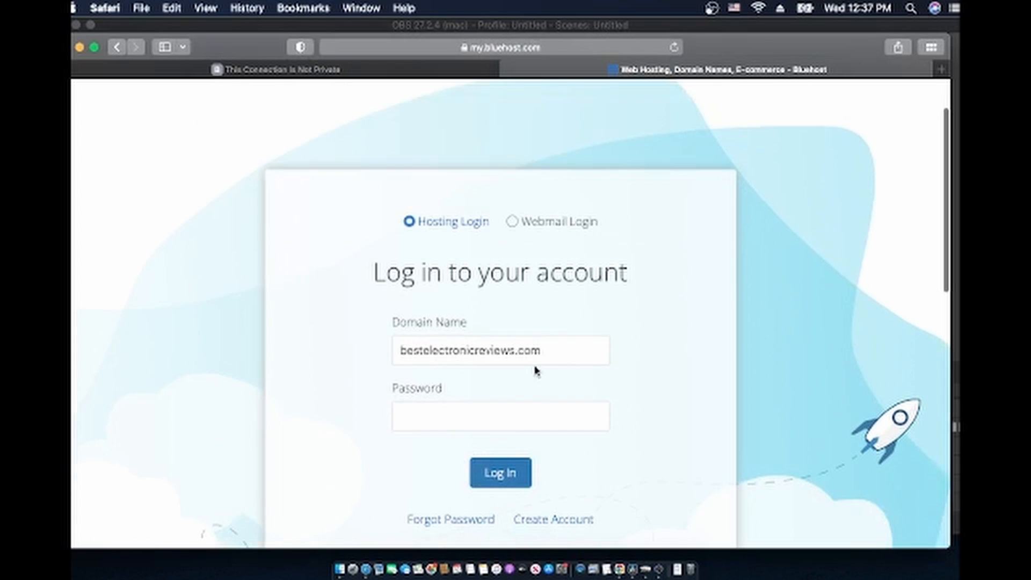
- Log in with the account password and save it in Safari
left_click(484, 421)
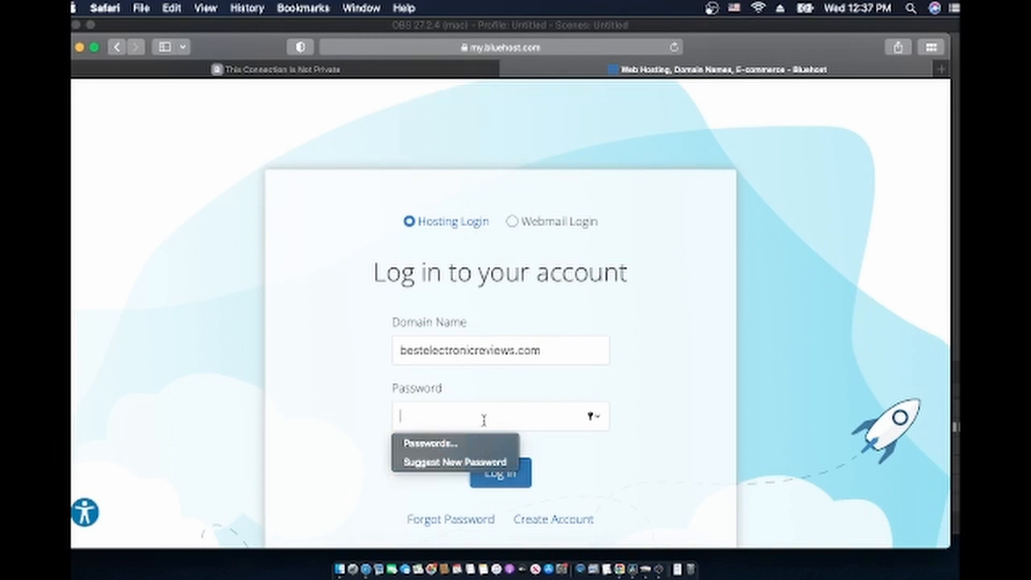
type("••")
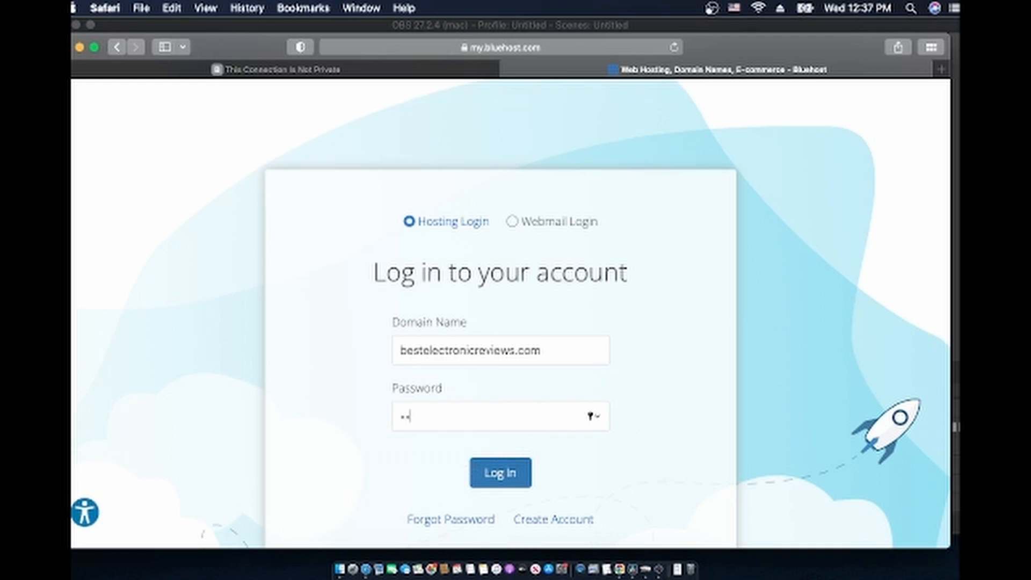
type("••••••••••••••••••••••")
left_click(491, 485)
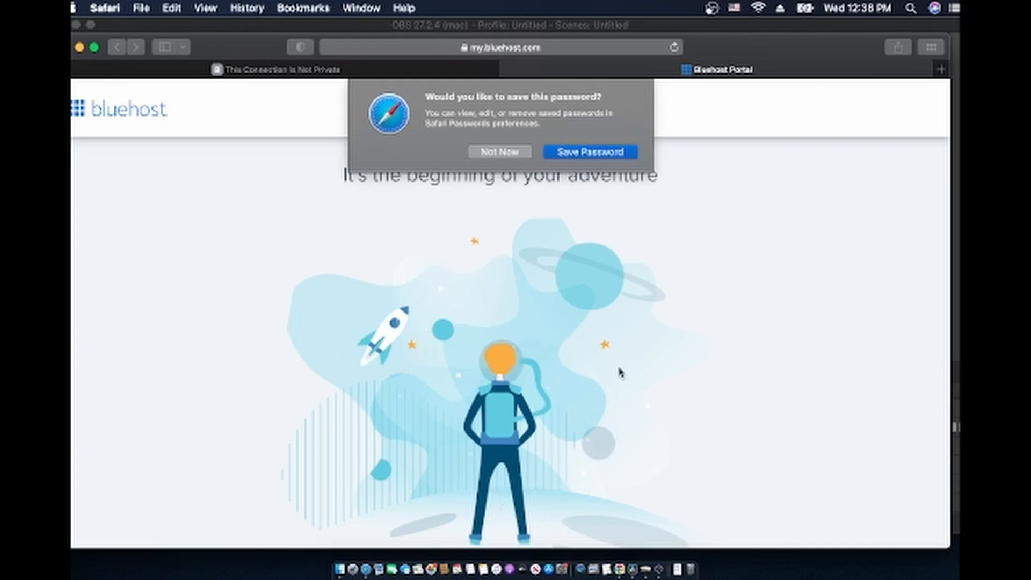
left_click(604, 154)
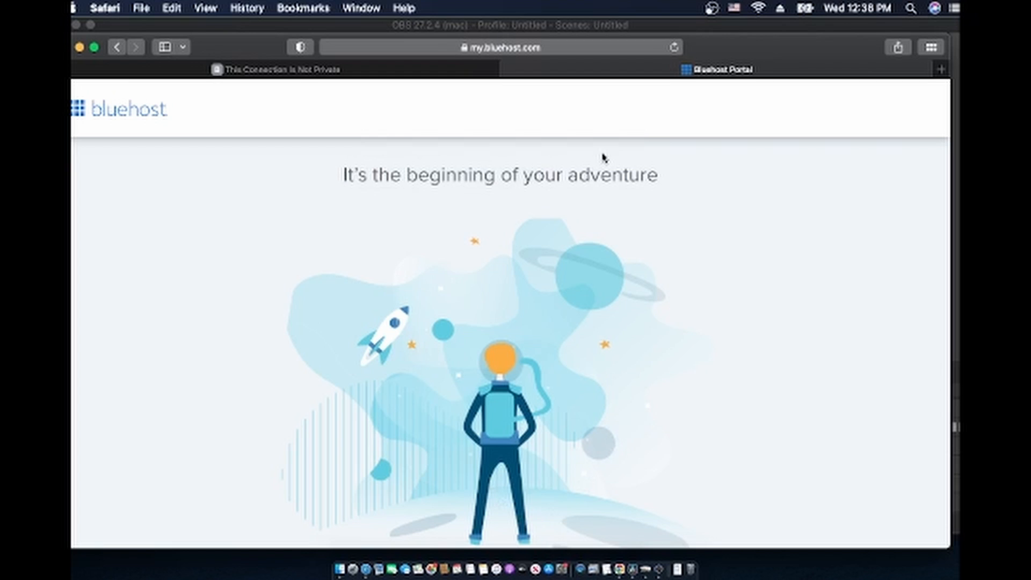
scroll(603, 156, "down", 5)
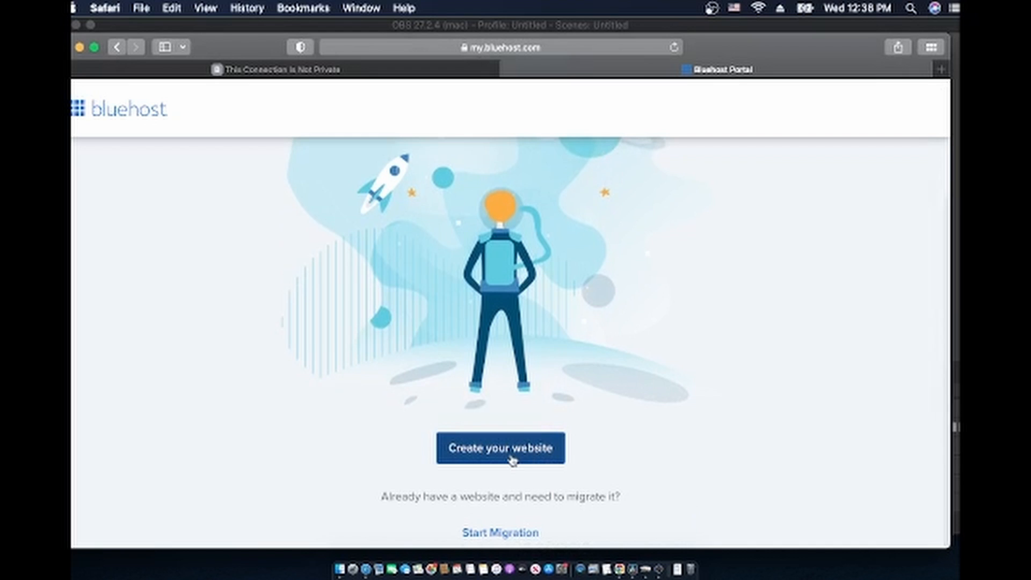
- Start creating a new website and skip the question about how much help is wanted
scroll(522, 490, "down", 2)
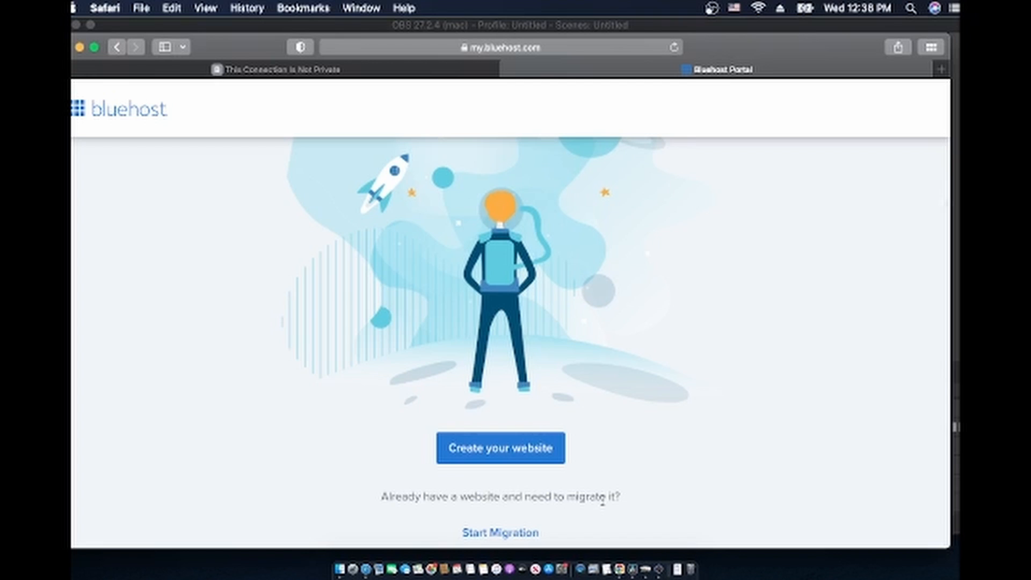
left_click(532, 456)
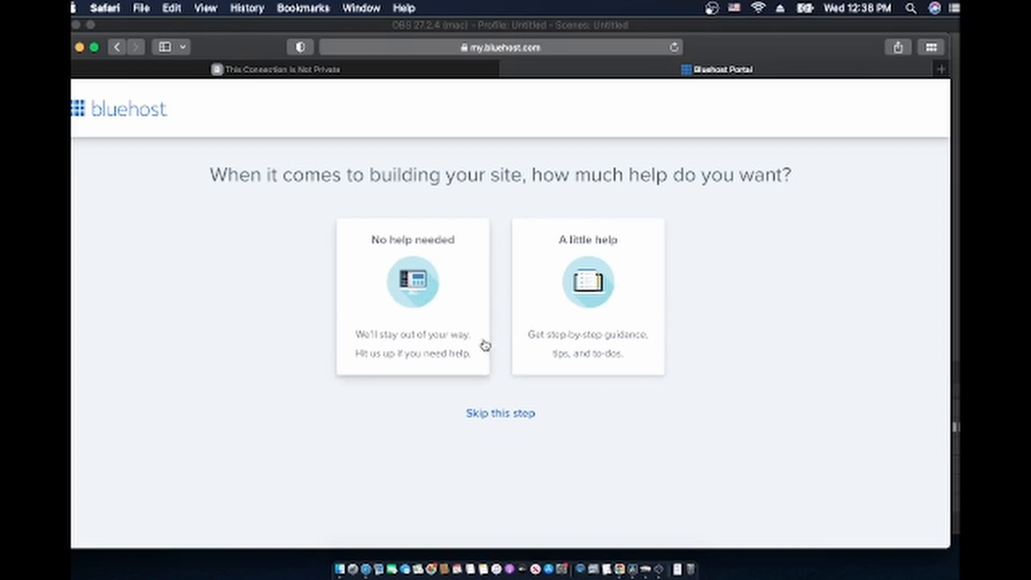
left_click(501, 414)
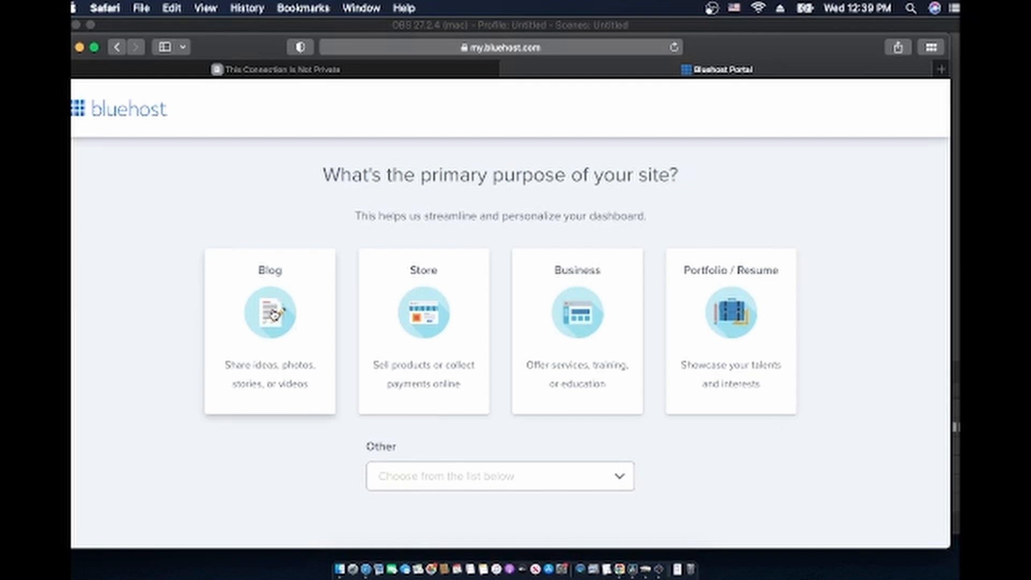
- Choose Blog as the site's purpose, with site type Advertising & Marketing
left_click(274, 314)
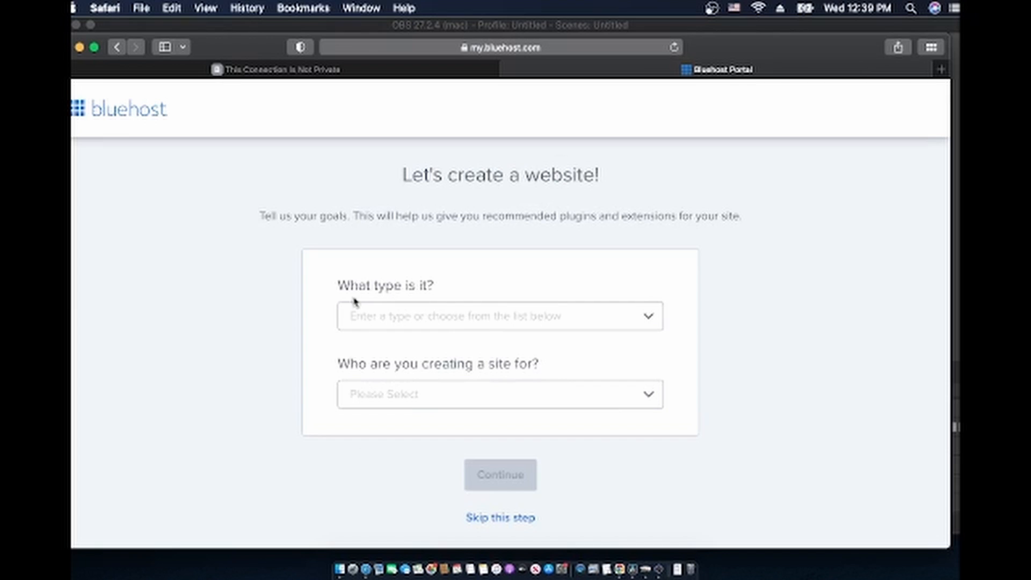
left_click(424, 322)
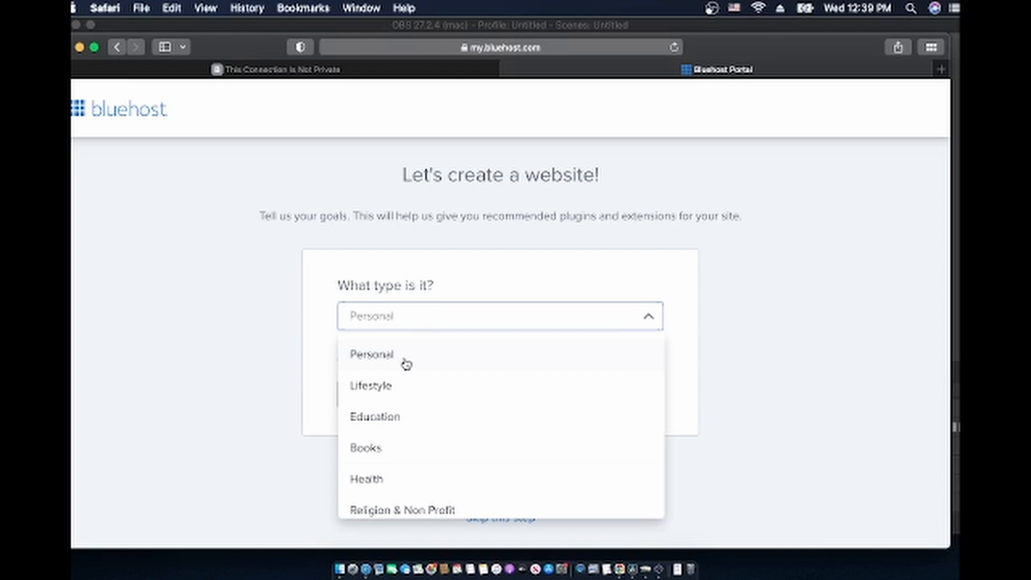
scroll(405, 430, "down", 2)
scroll(408, 433, "up", 2)
scroll(408, 432, "down", 5)
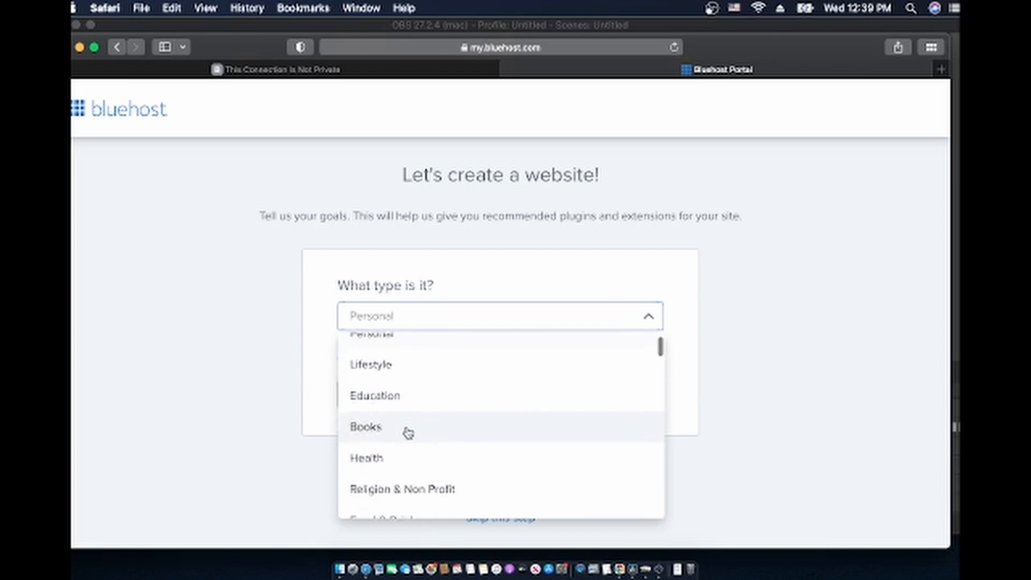
scroll(408, 433, "down", 4)
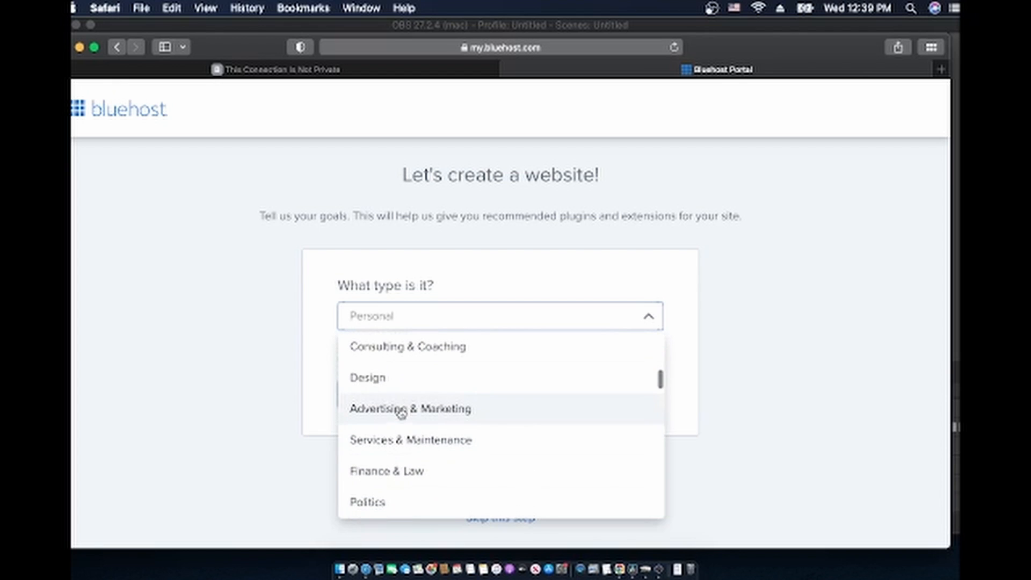
scroll(410, 469, "down", 3)
scroll(410, 470, "down", 5)
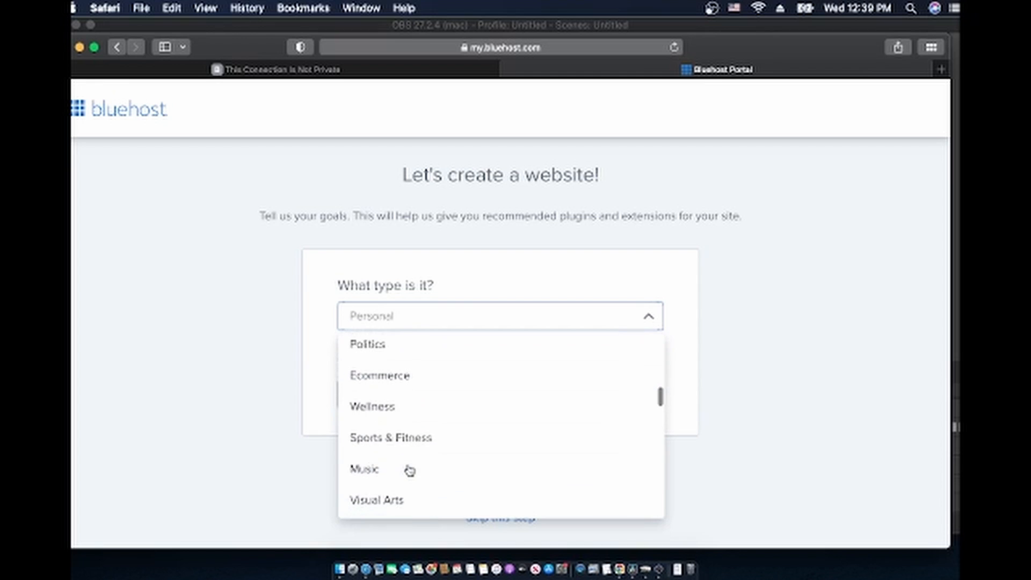
scroll(410, 469, "up", 9)
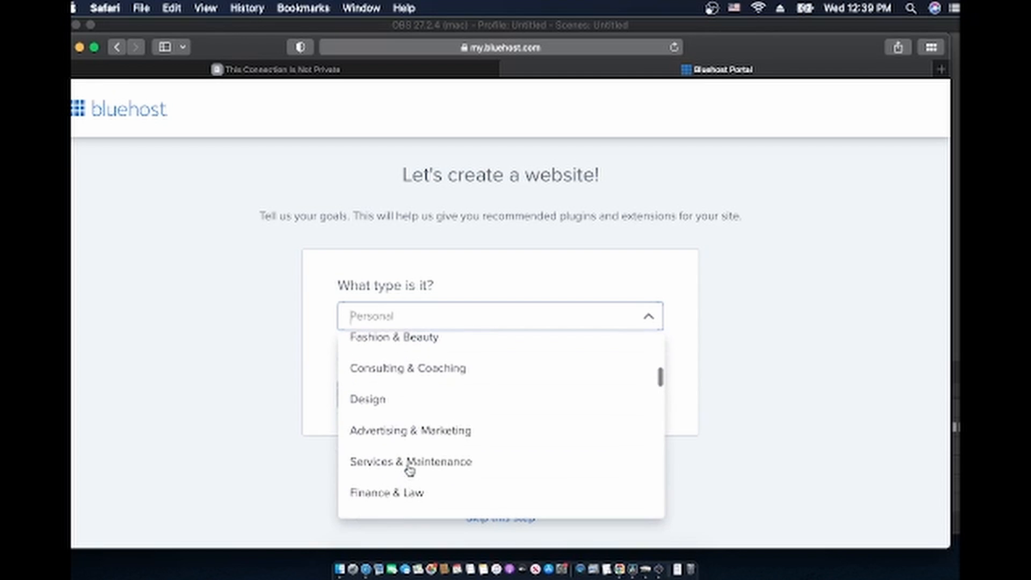
left_click(408, 430)
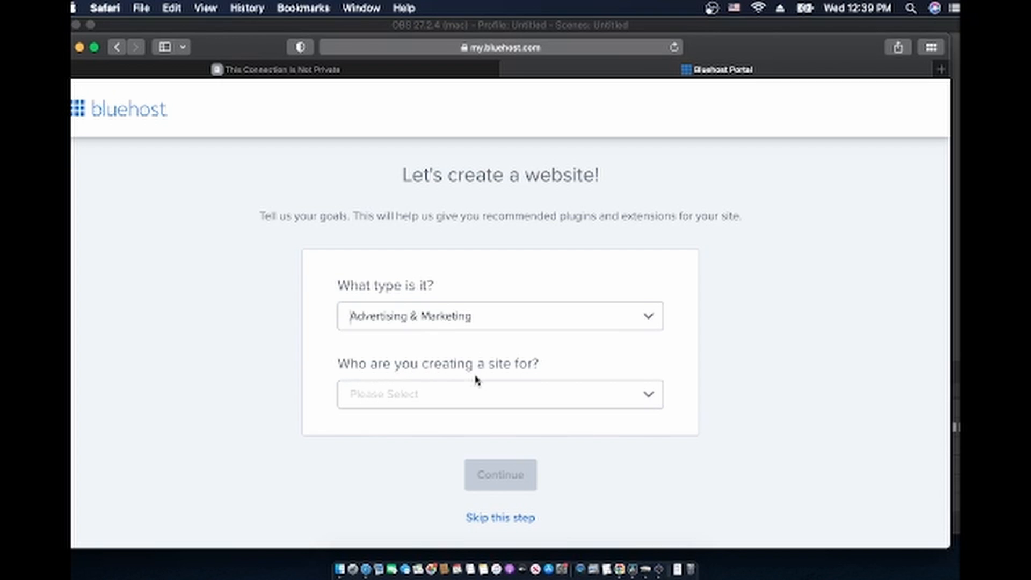
- Mark the site as built for Myself and continue to the site-details step
left_click(508, 398)
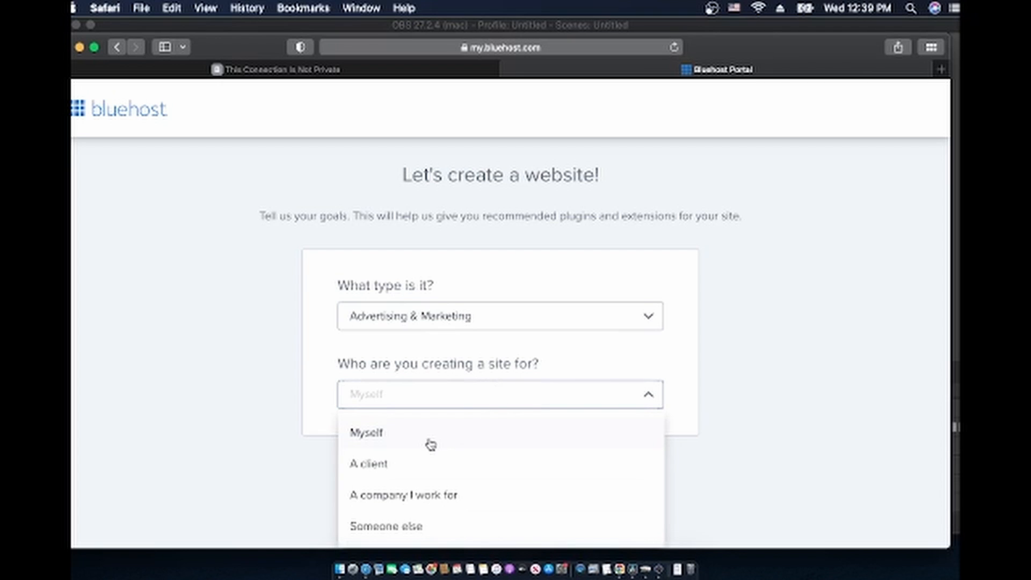
left_click(382, 436)
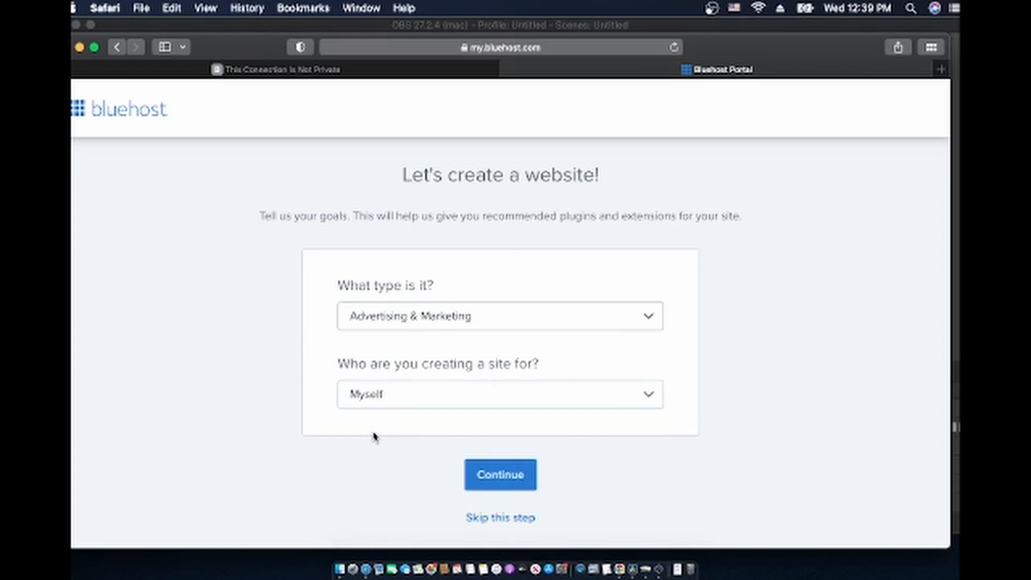
left_click(513, 482)
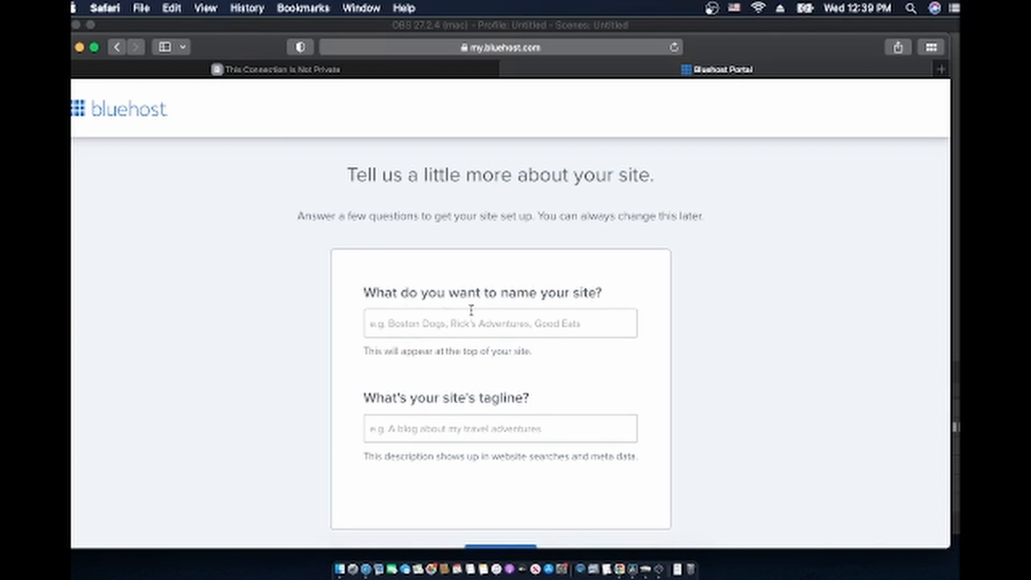
scroll(587, 370, "down", 3)
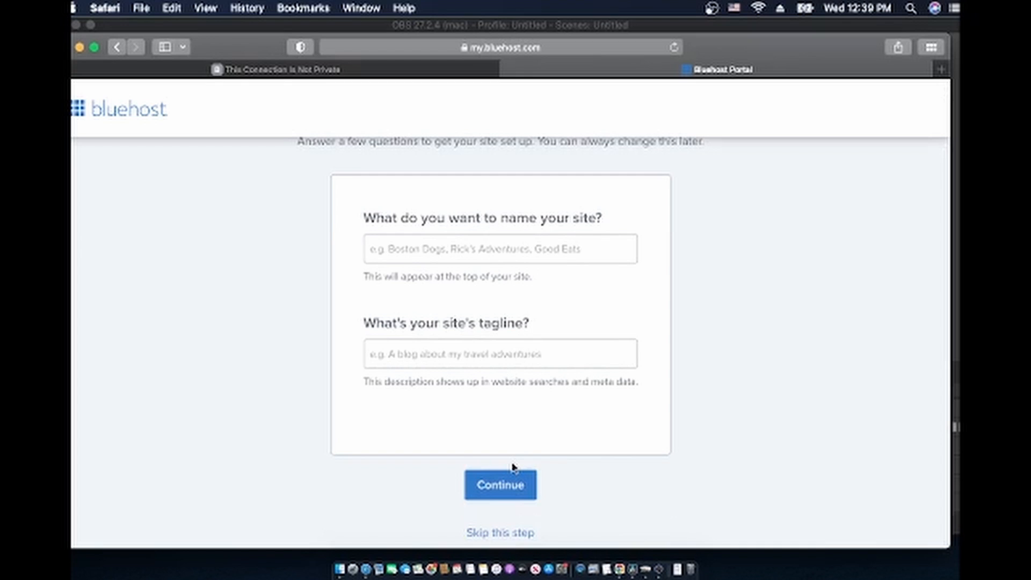
- Skip the site name and tagline, then pick the free Sinatra theme from the theme grid
left_click(484, 533)
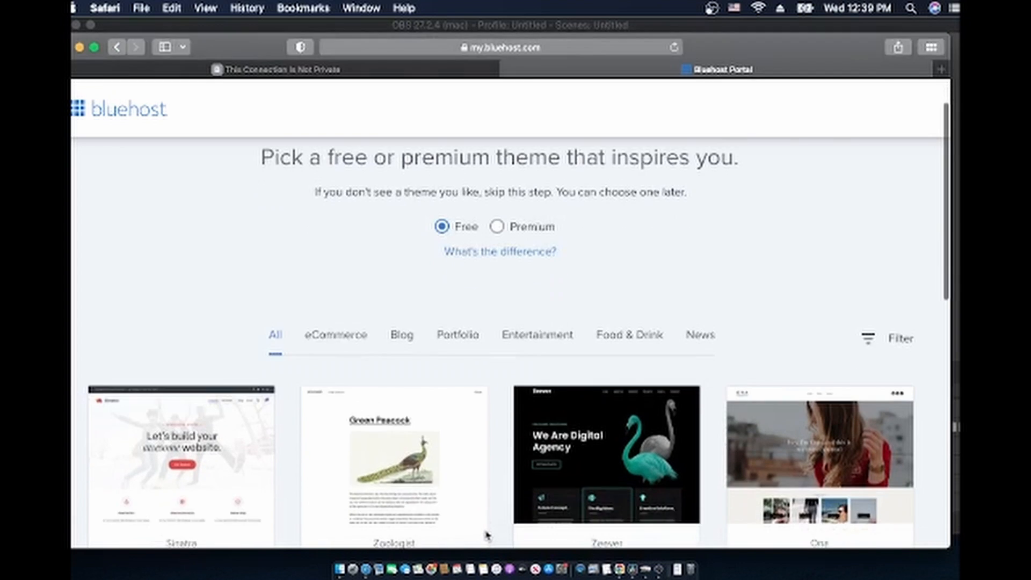
scroll(486, 534, "up", 2)
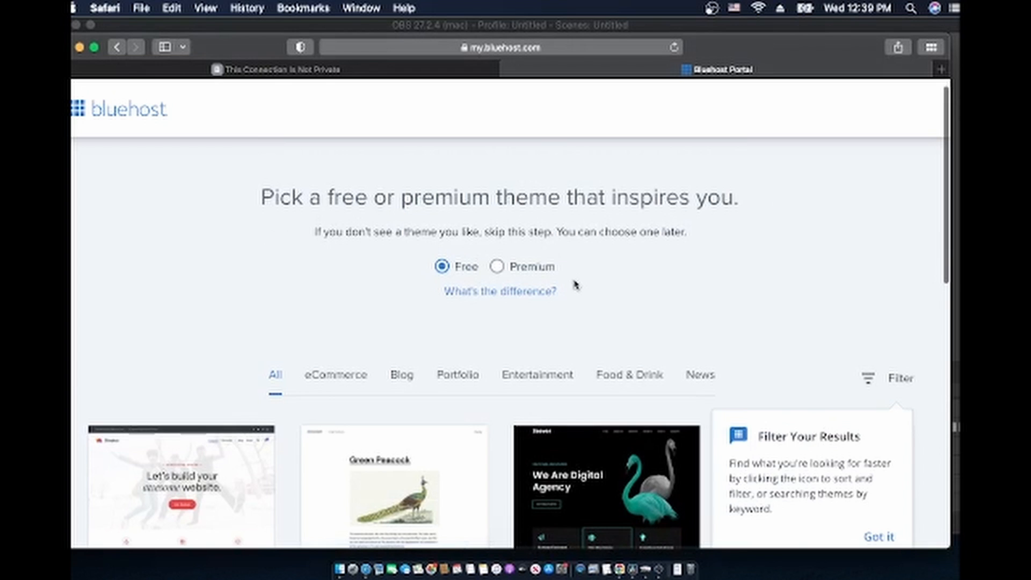
scroll(574, 284, "down", 5)
scroll(575, 284, "up", 1)
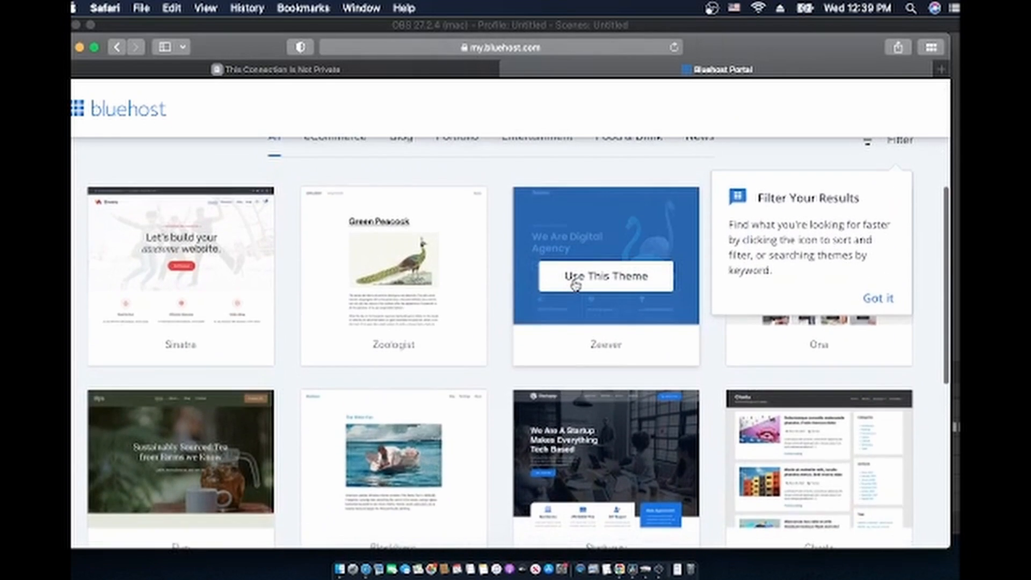
scroll(576, 285, "down", 7)
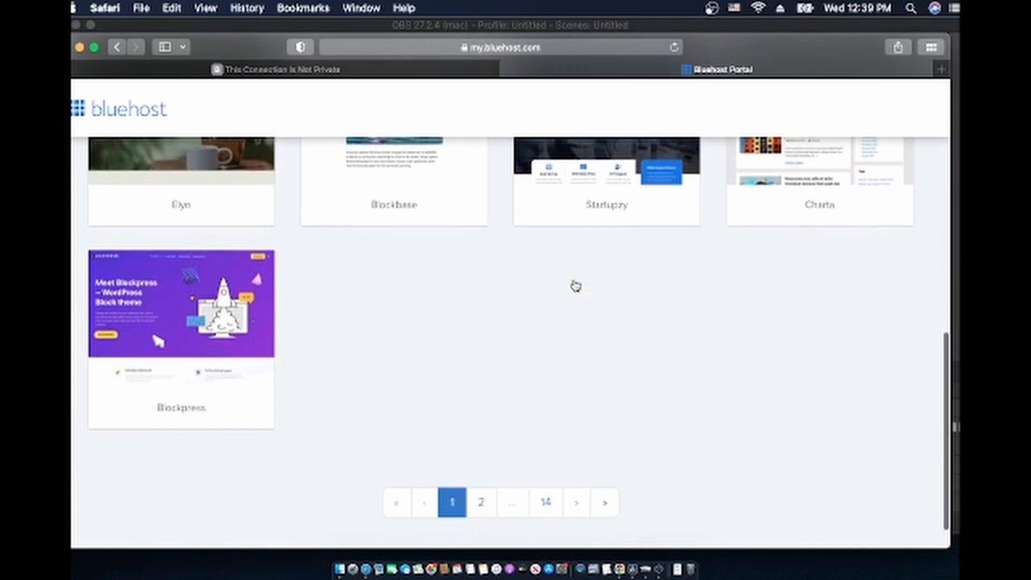
scroll(576, 286, "up", 1)
scroll(575, 286, "down", 2)
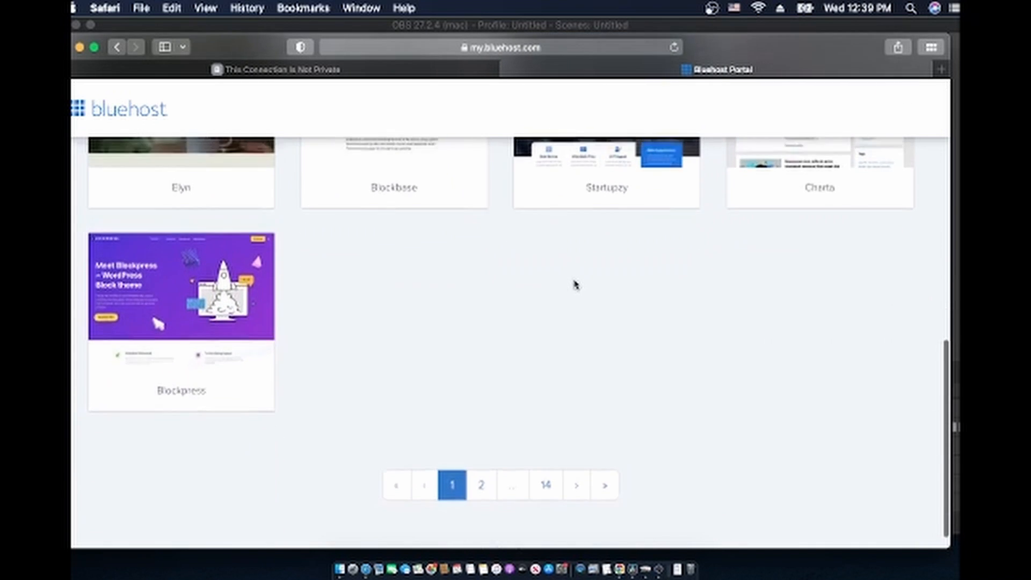
scroll(576, 285, "up", 6)
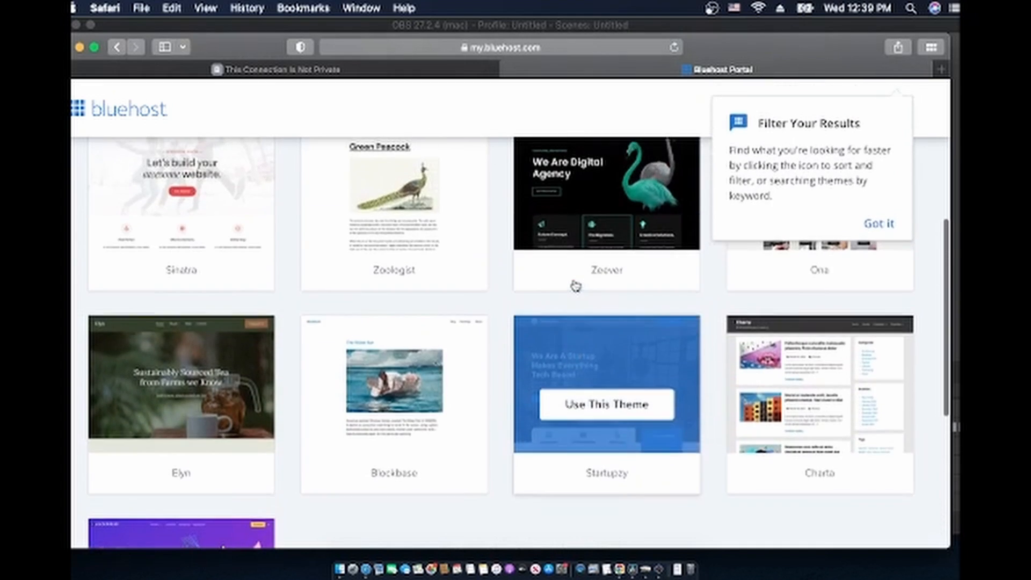
scroll(591, 301, "down", 1)
scroll(634, 370, "up", 1)
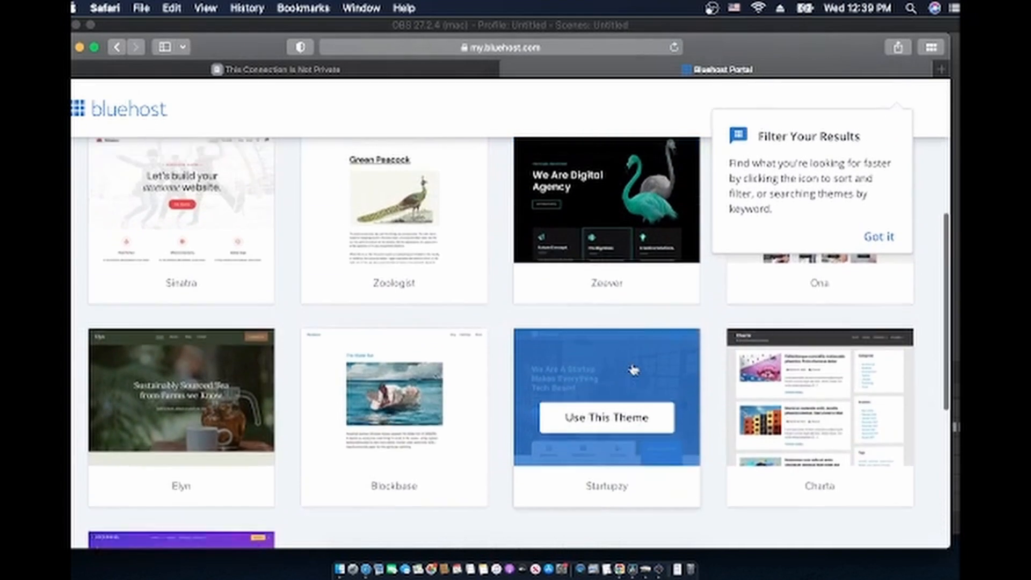
scroll(633, 369, "up", 1)
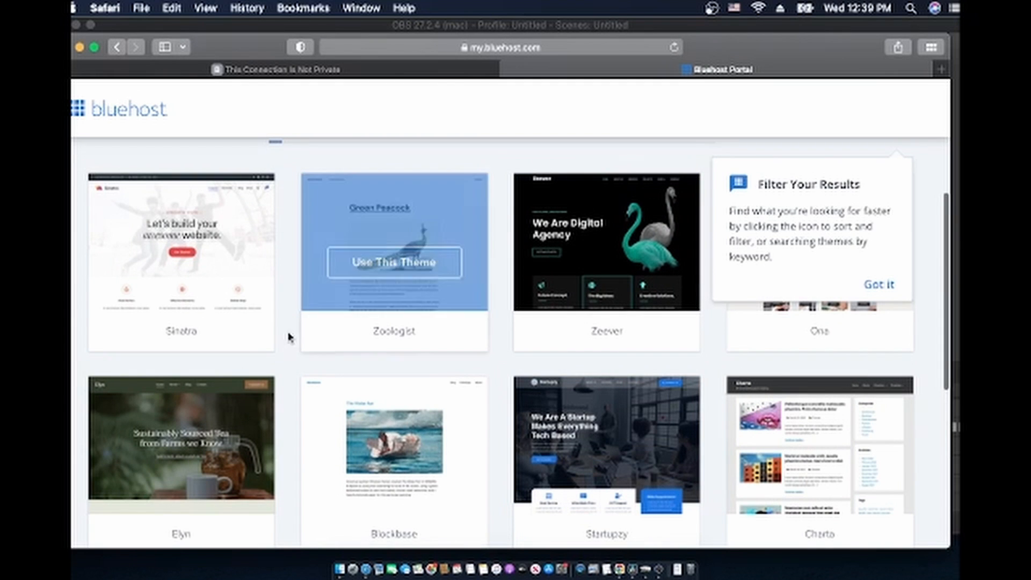
scroll(309, 410, "down", 4)
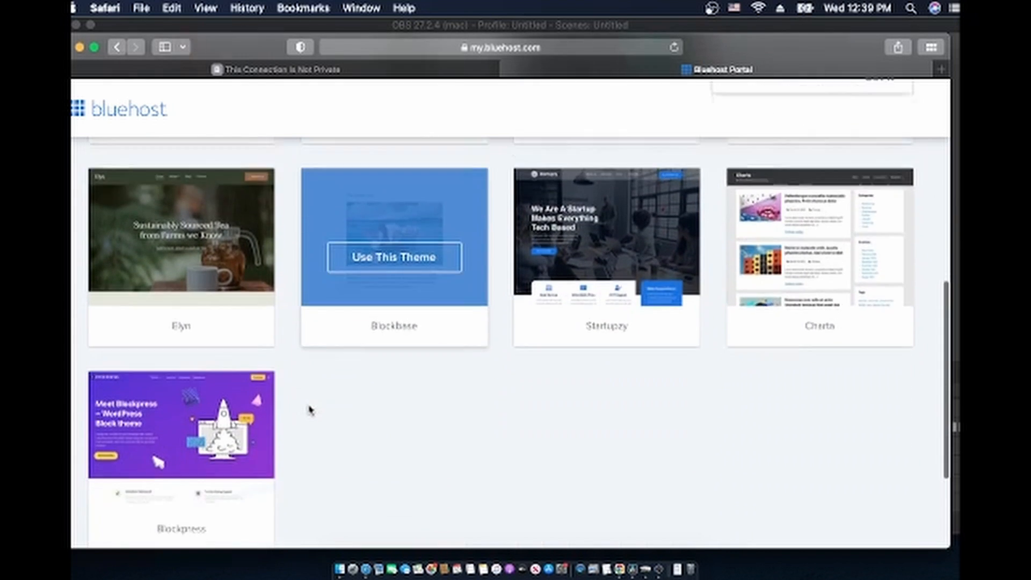
scroll(308, 410, "down", 3)
scroll(308, 410, "up", 9)
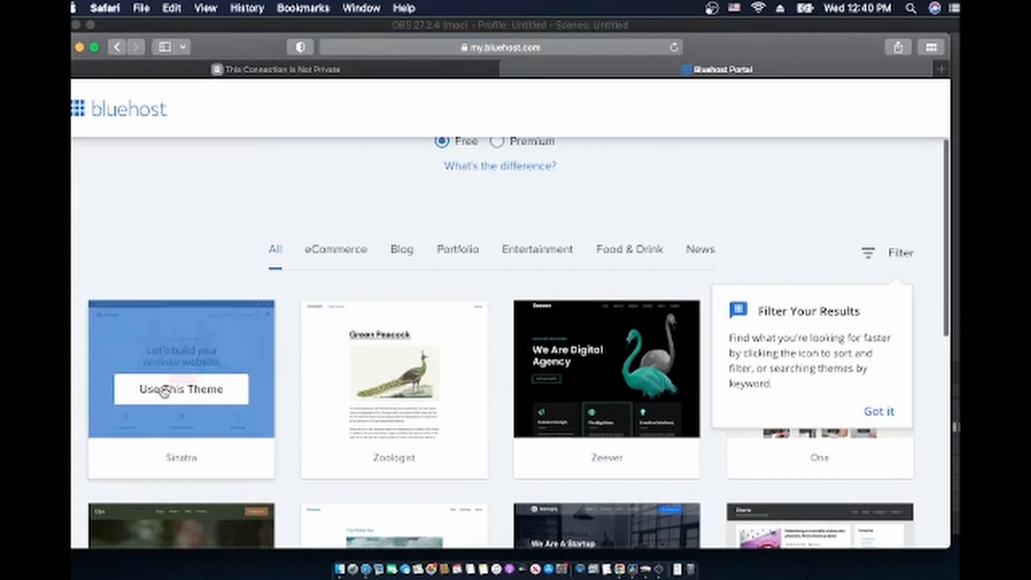
left_click(195, 396)
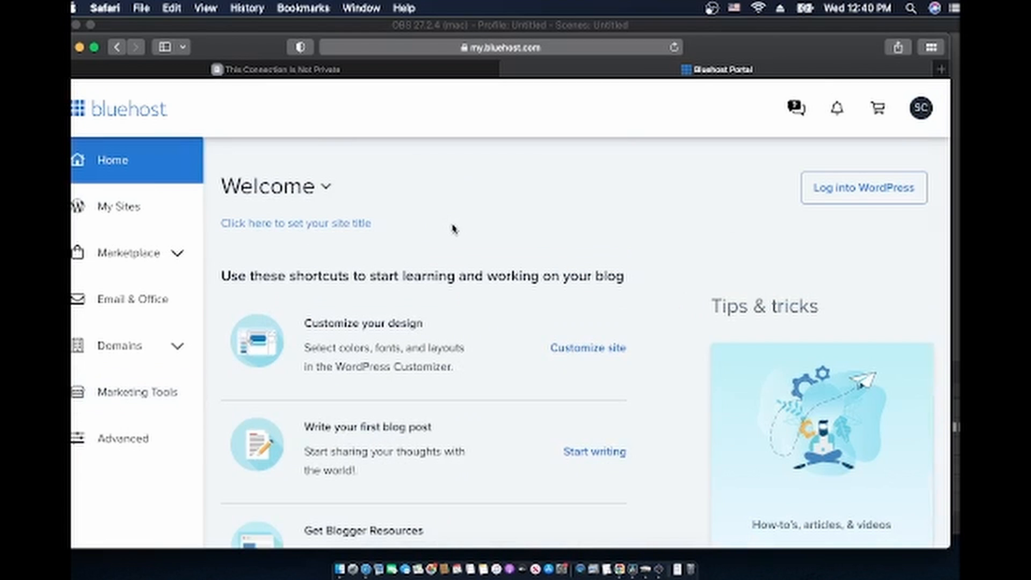
- Open My Domains under the Domains sidebar menu to list bestelectronicreviews.com
scroll(644, 265, "down", 3)
scroll(647, 266, "up", 3)
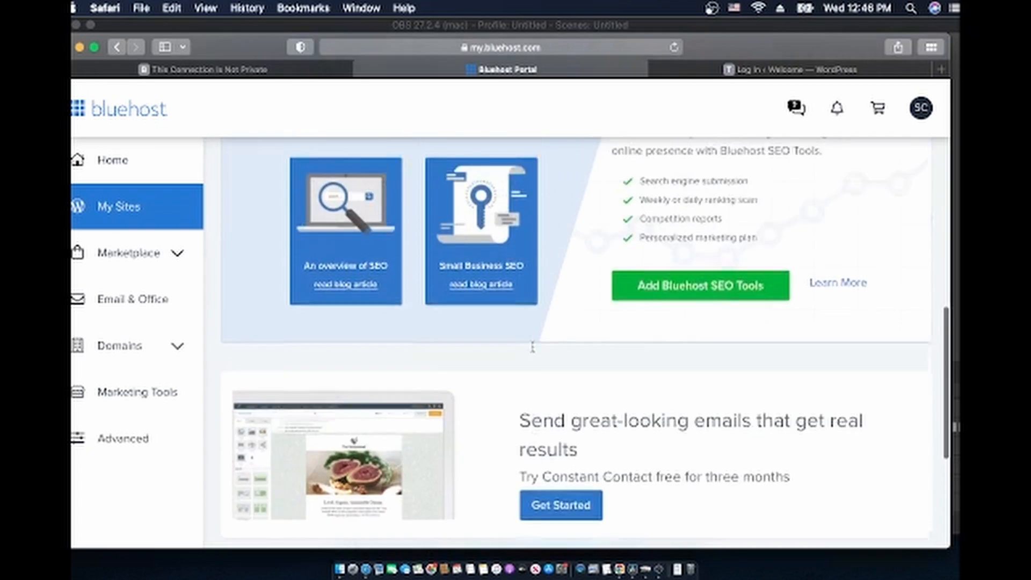
scroll(532, 345, "up", 10)
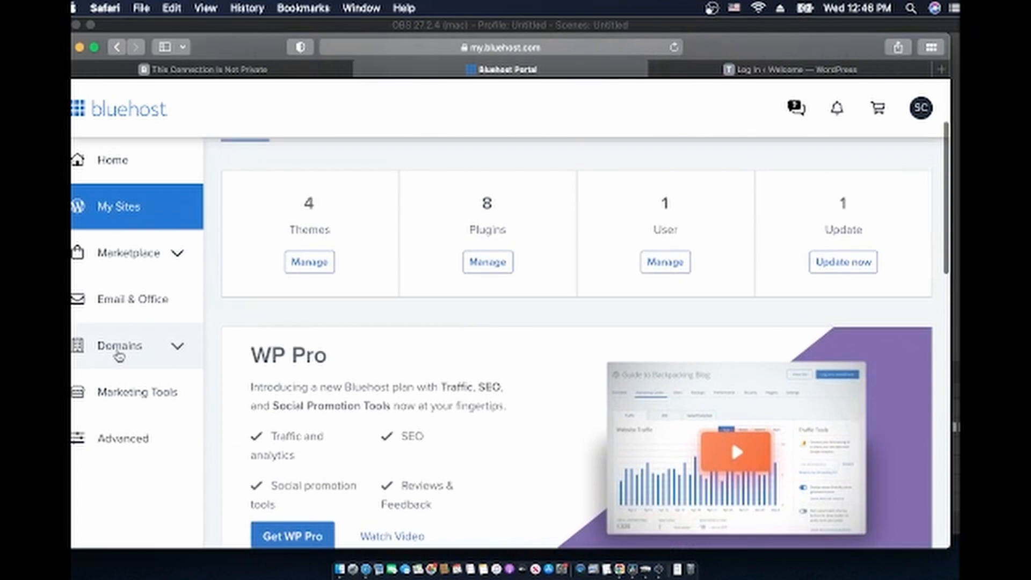
left_click(120, 354)
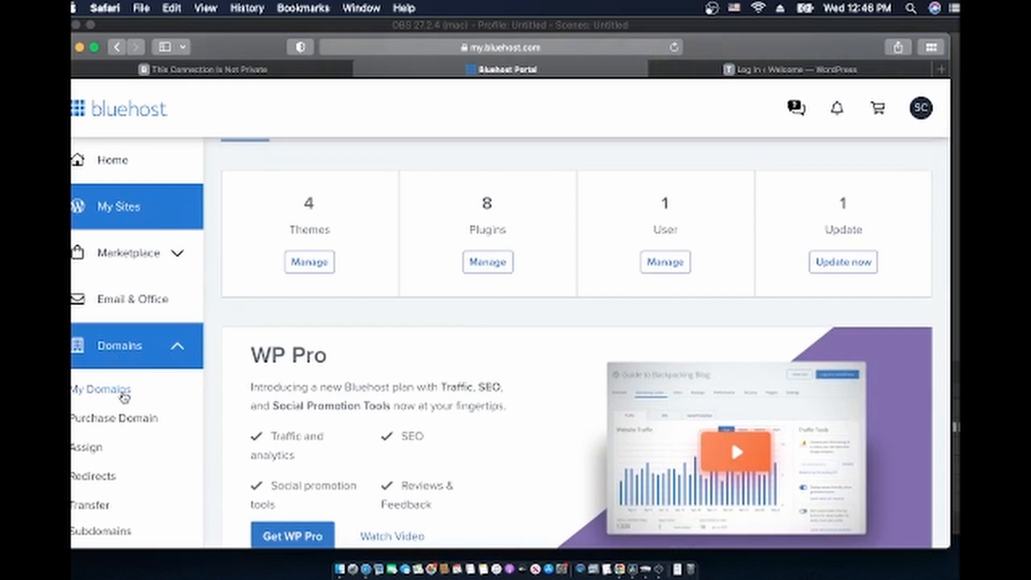
left_click(122, 396)
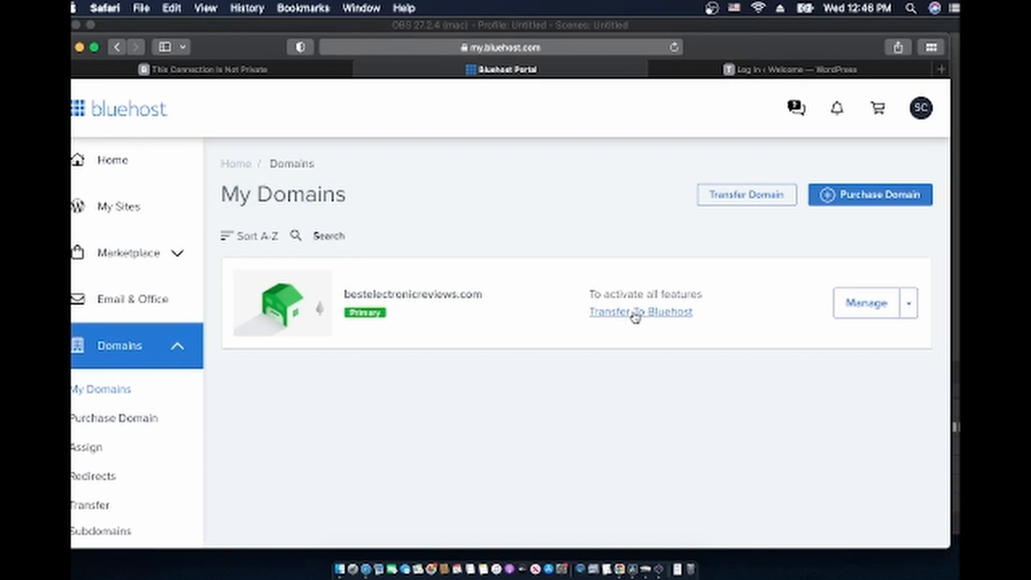
- Start Transfer To Bluehost for bestelectronicreviews.com and read the under-7-days expiry warning and terms
left_click(635, 312)
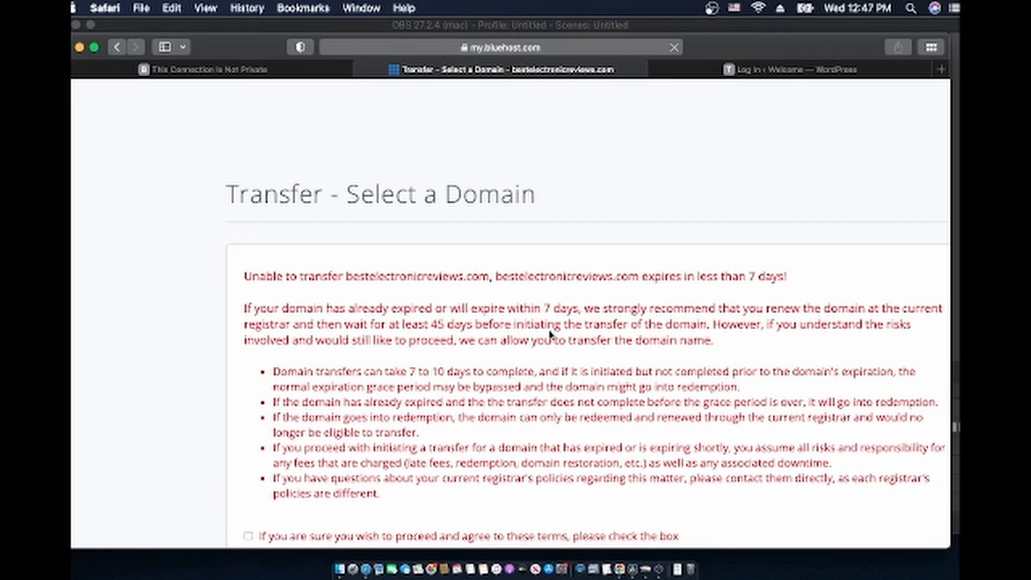
scroll(551, 334, "down", 3)
scroll(549, 333, "up", 1)
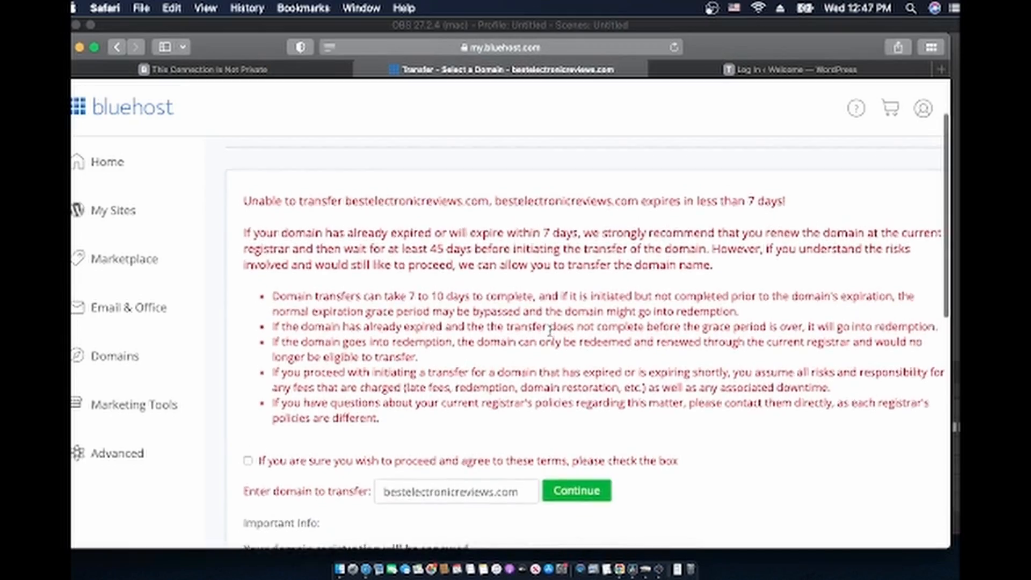
scroll(550, 333, "up", 1)
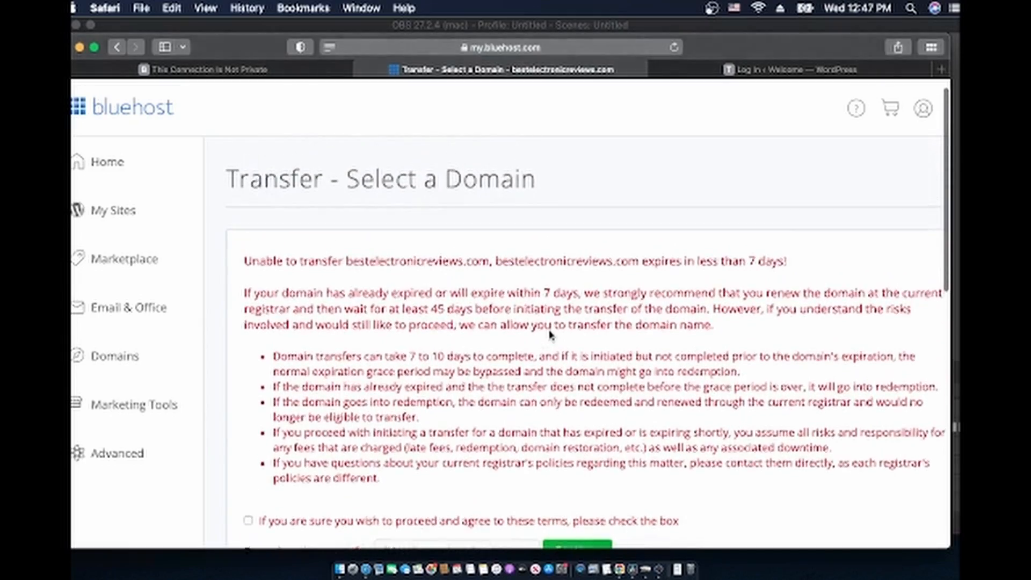
scroll(550, 333, "up", 1)
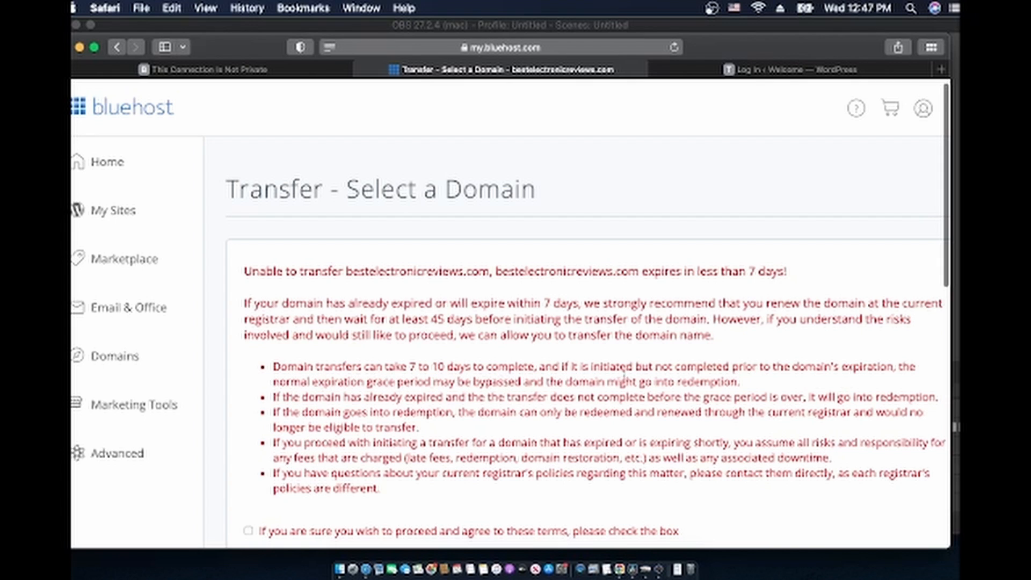
scroll(543, 411, "down", 1)
scroll(543, 411, "down", 5)
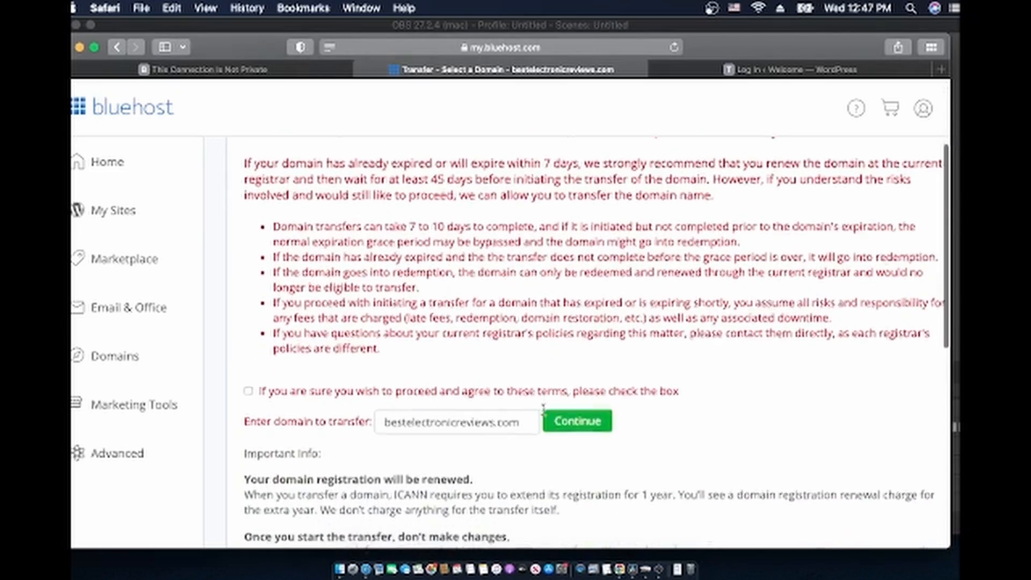
scroll(544, 413, "down", 2)
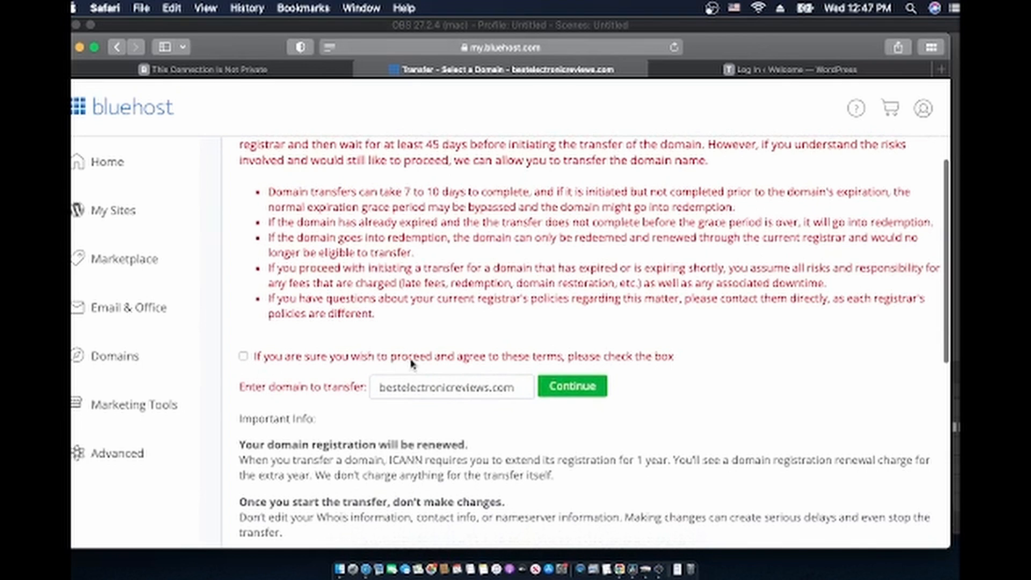
scroll(614, 428, "down", 2)
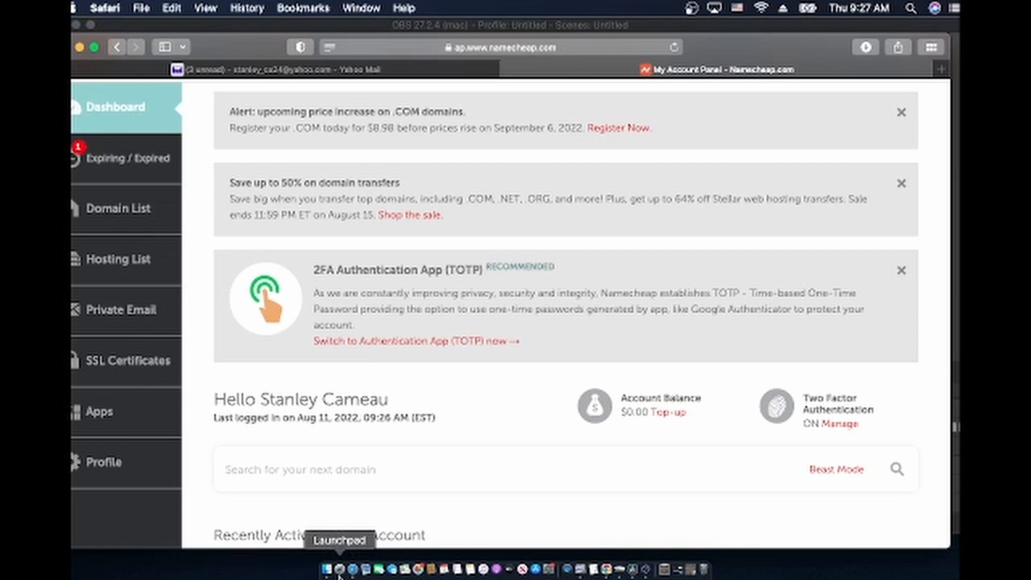
scroll(408, 413, "down", 4)
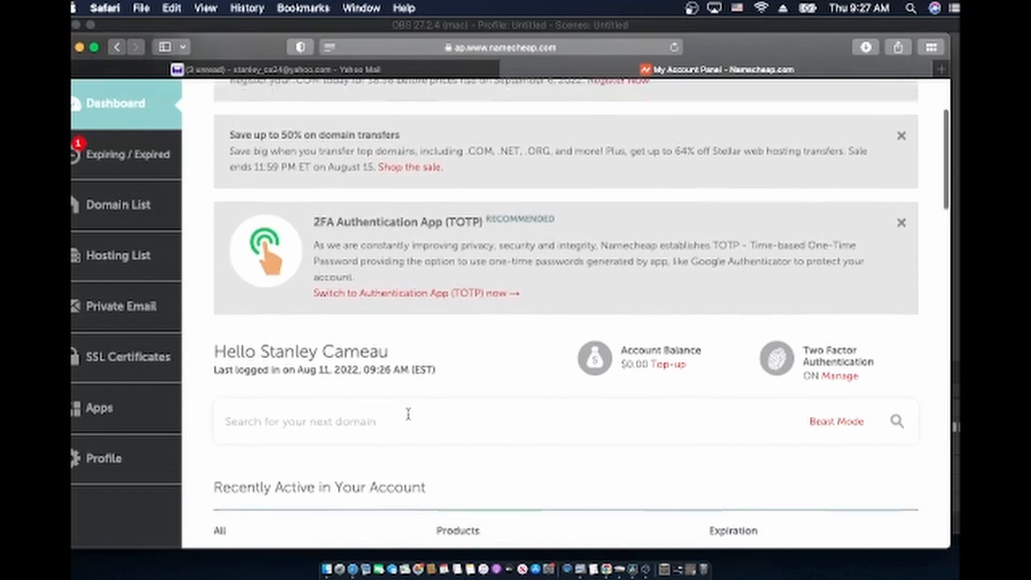
scroll(408, 414, "up", 1)
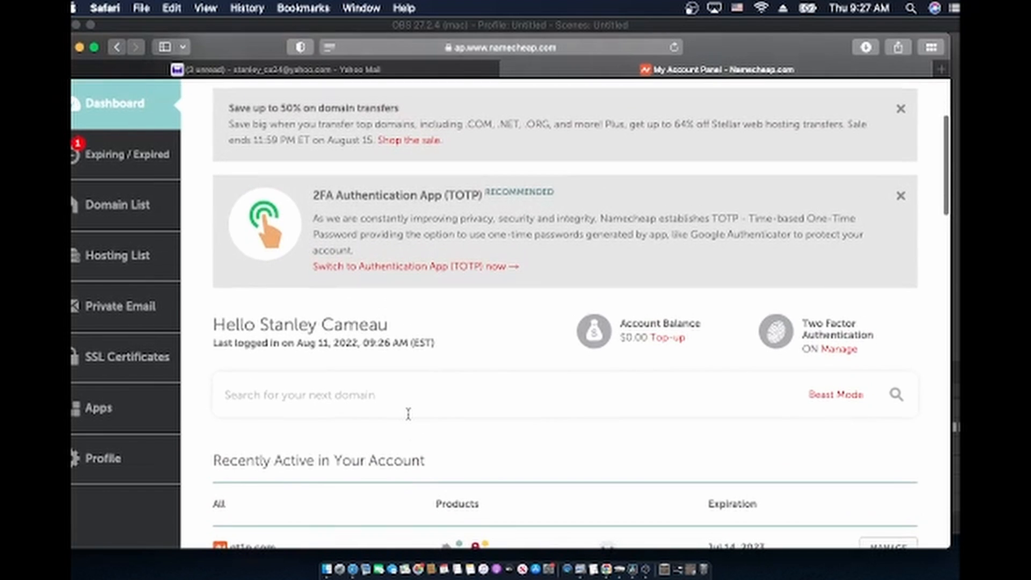
scroll(408, 414, "down", 2)
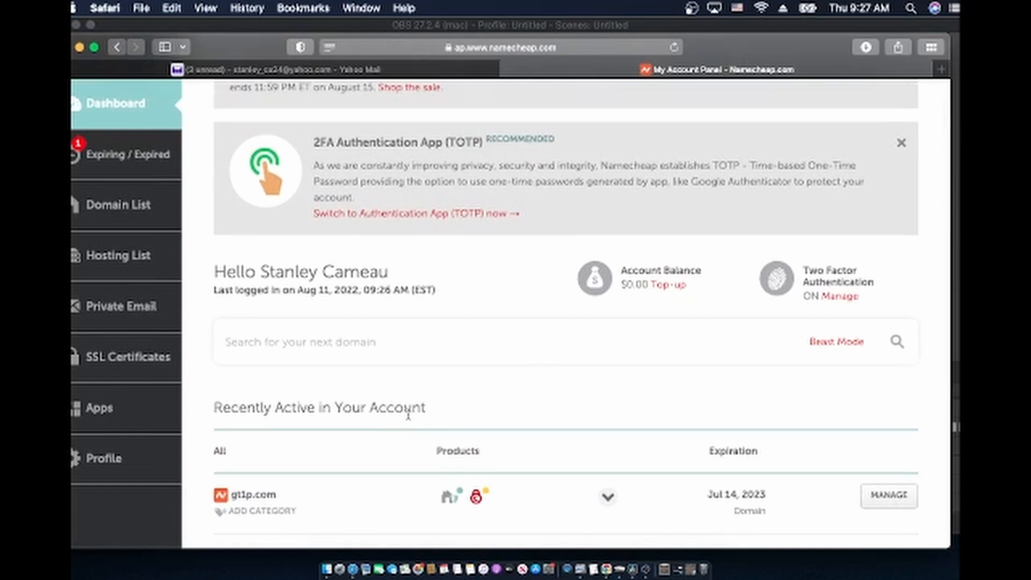
scroll(408, 416, "up", 5)
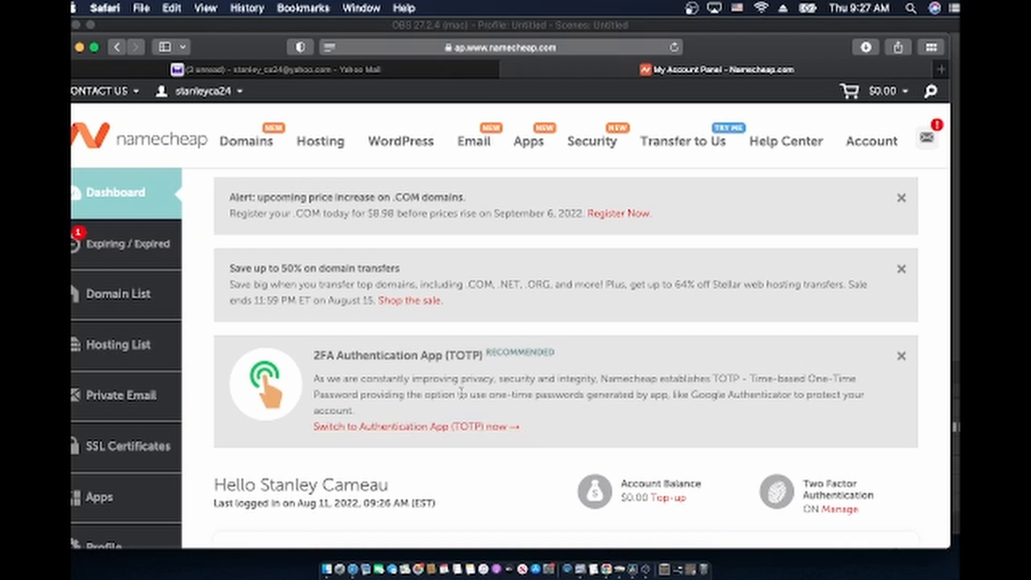
scroll(471, 394, "down", 5)
scroll(471, 394, "down", 6)
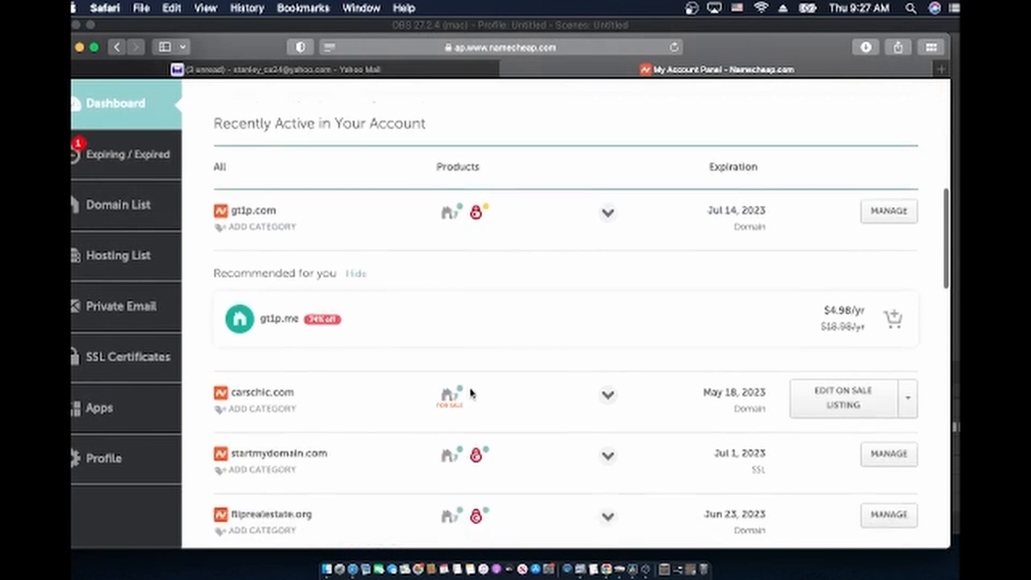
mouse_move(473, 395)
scroll(472, 395, "down", 2)
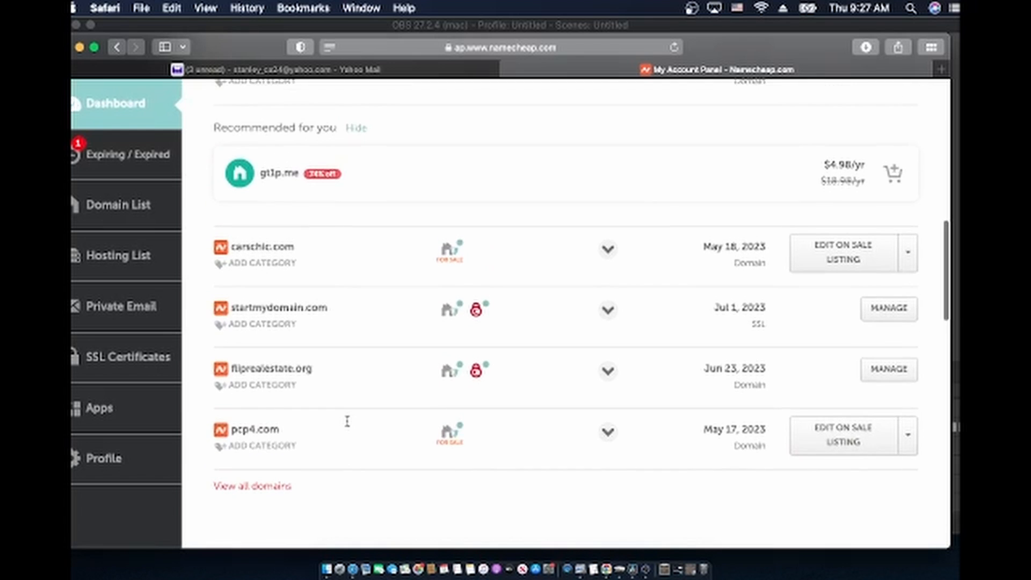
scroll(347, 421, "up", 5)
scroll(348, 420, "up", 2)
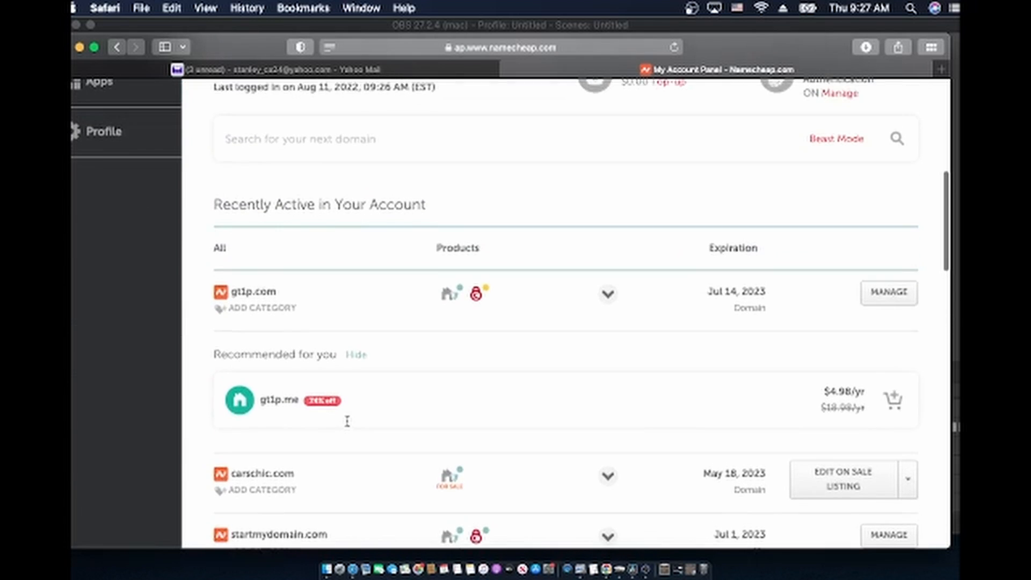
scroll(349, 424, "down", 4)
scroll(349, 425, "down", 5)
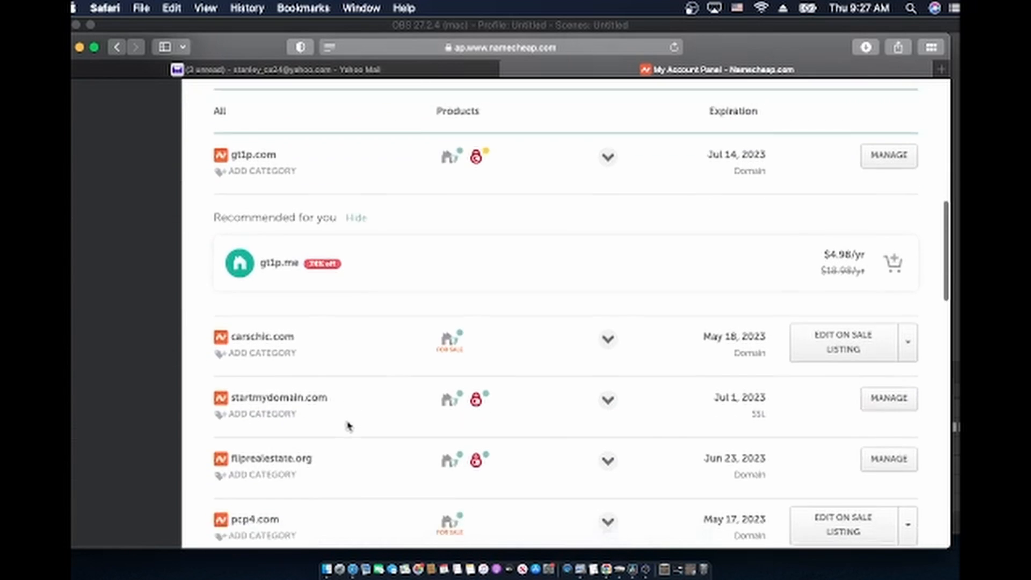
scroll(348, 426, "down", 10)
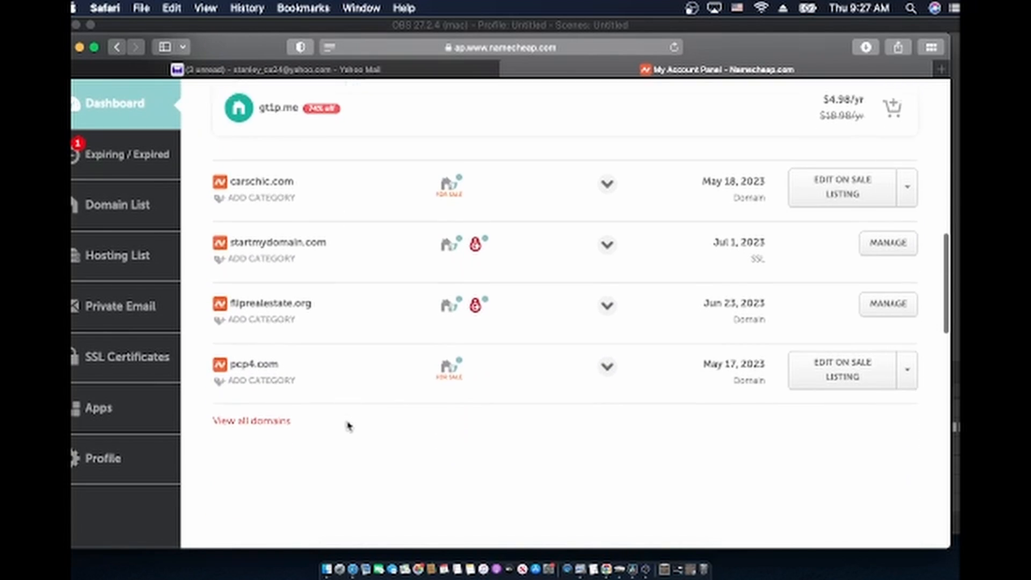
scroll(348, 426, "up", 3)
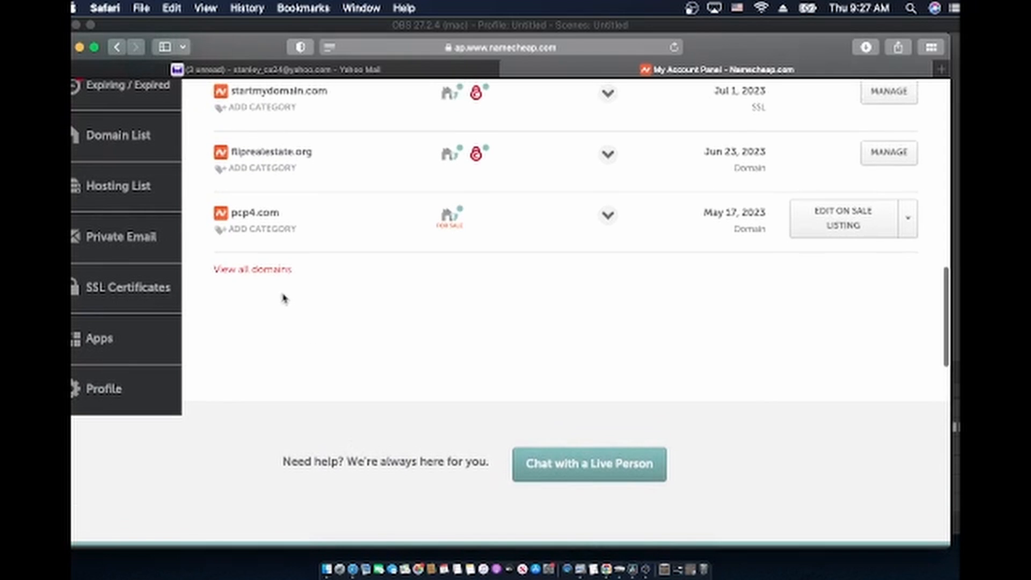
left_click(267, 275)
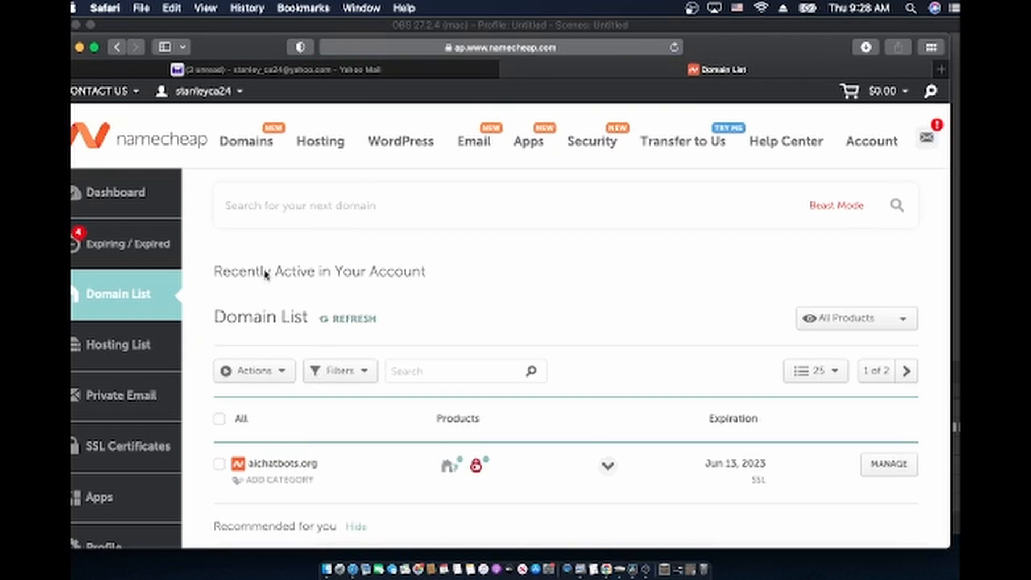
scroll(577, 301, "down", 2)
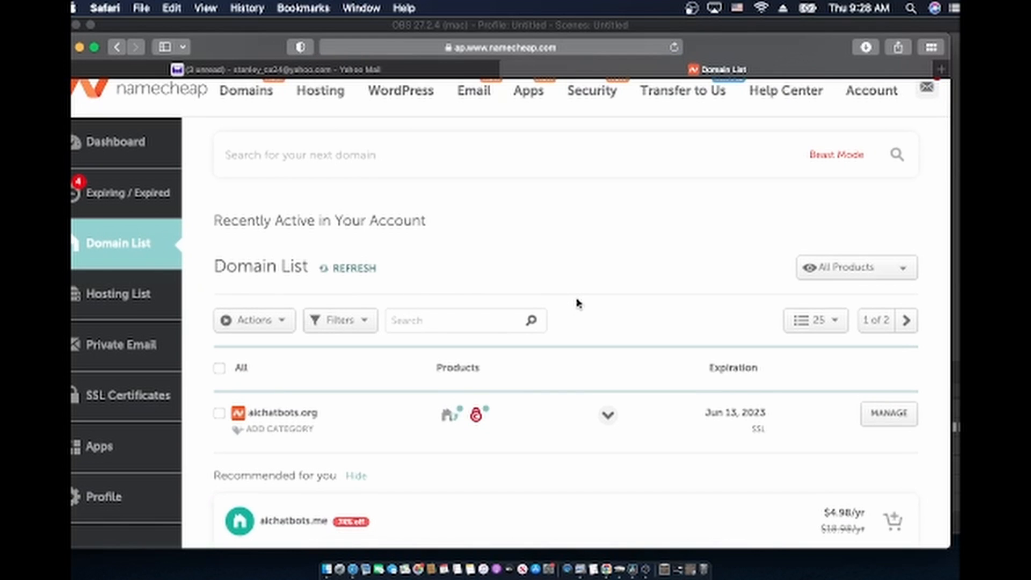
scroll(577, 303, "down", 6)
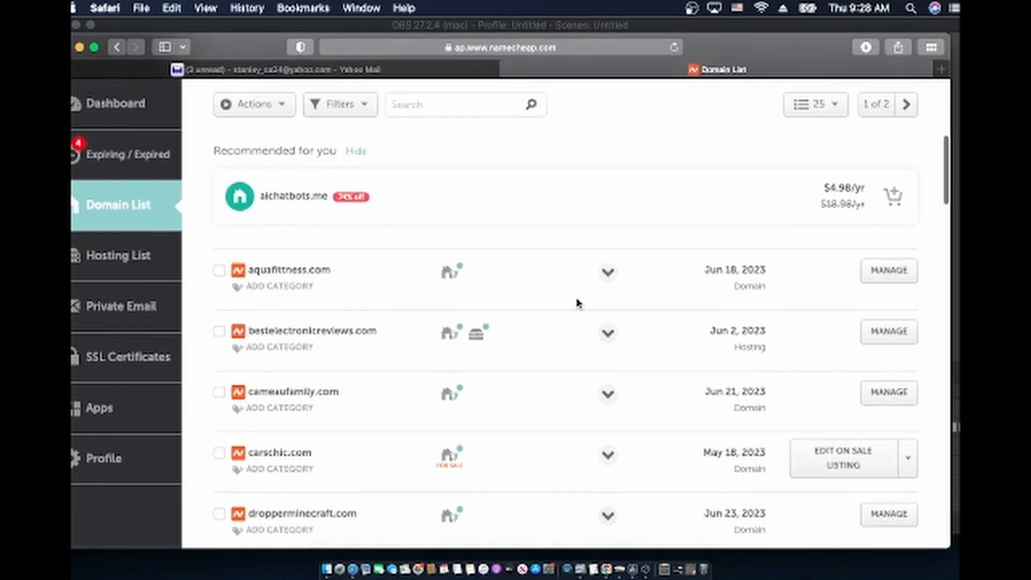
scroll(577, 303, "down", 2)
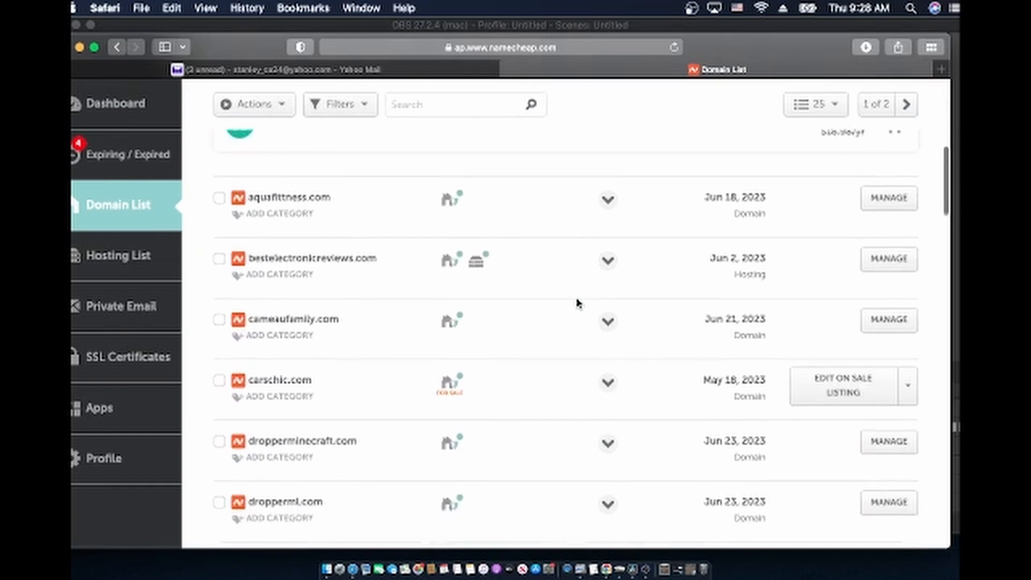
scroll(577, 304, "down", 2)
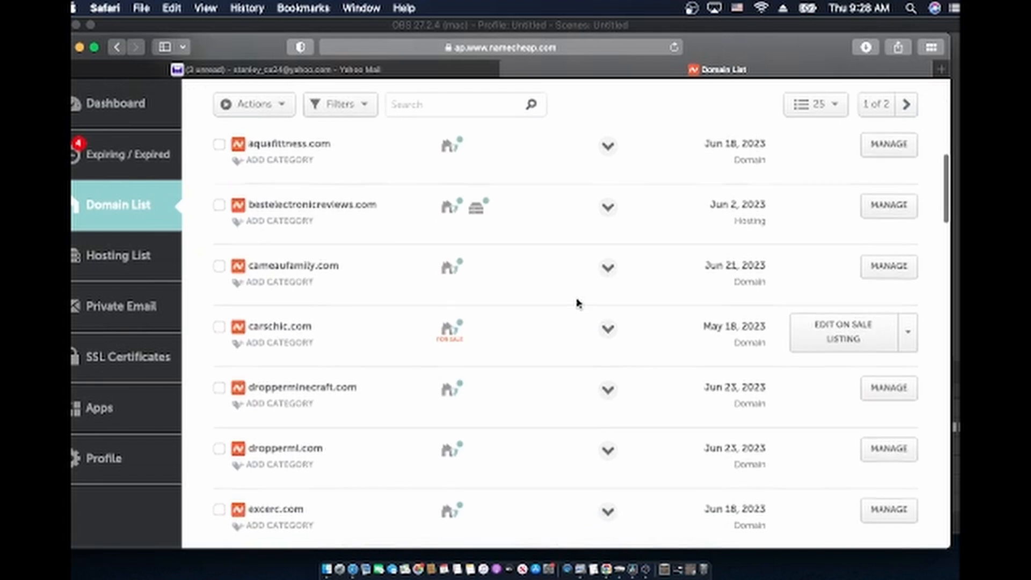
scroll(577, 303, "down", 2)
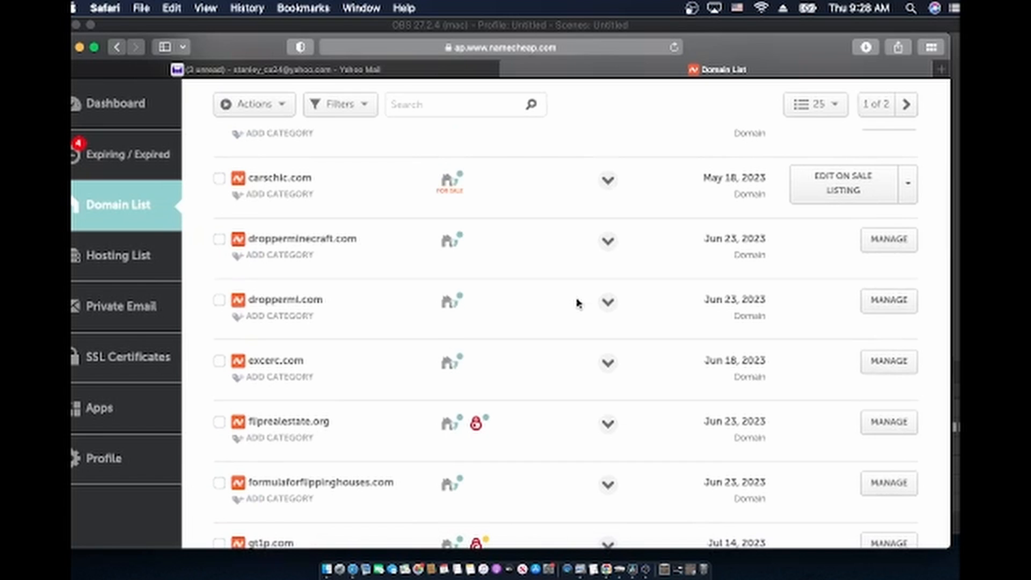
scroll(577, 303, "down", 4)
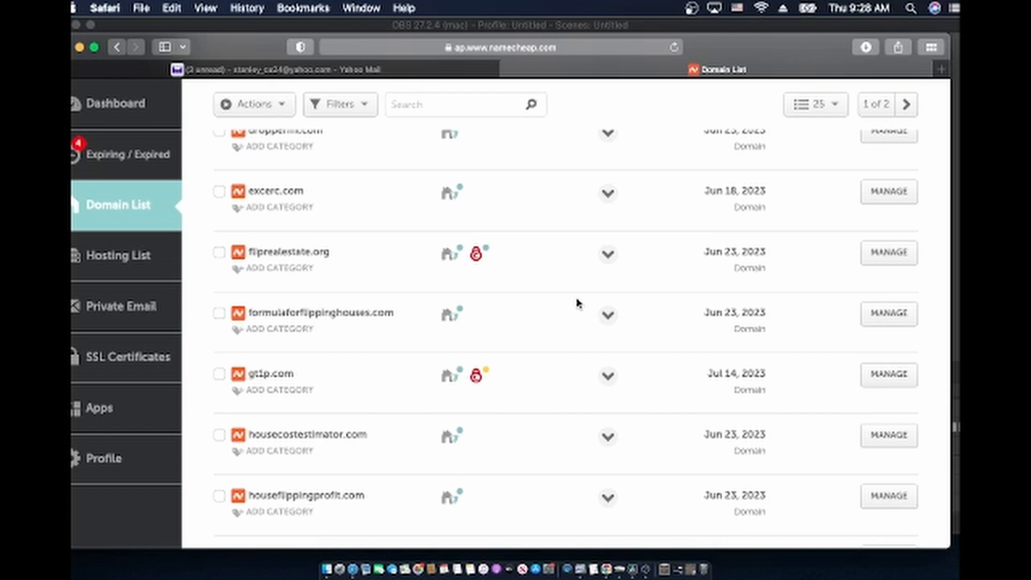
scroll(539, 412, "down", 3)
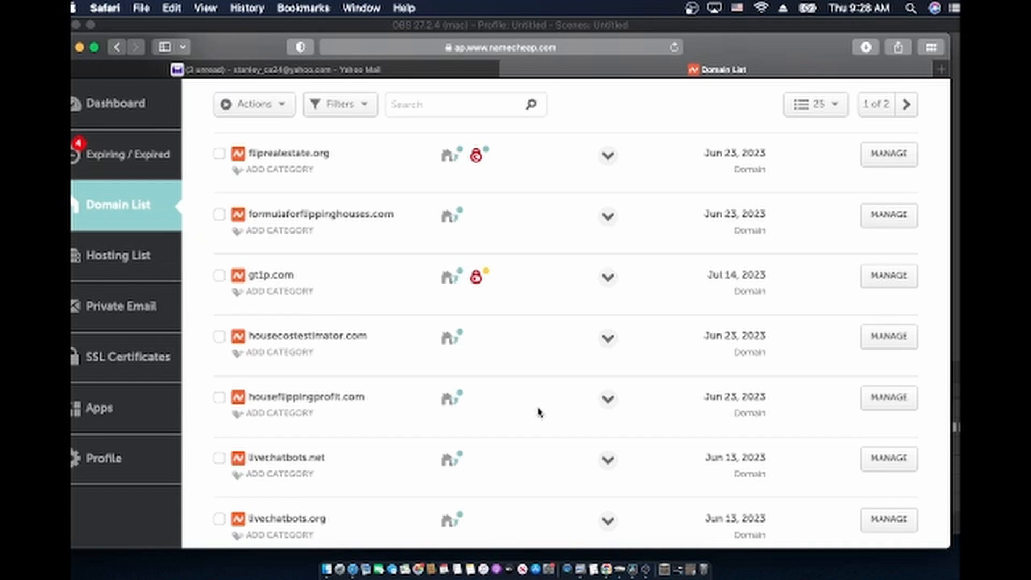
scroll(539, 412, "down", 3)
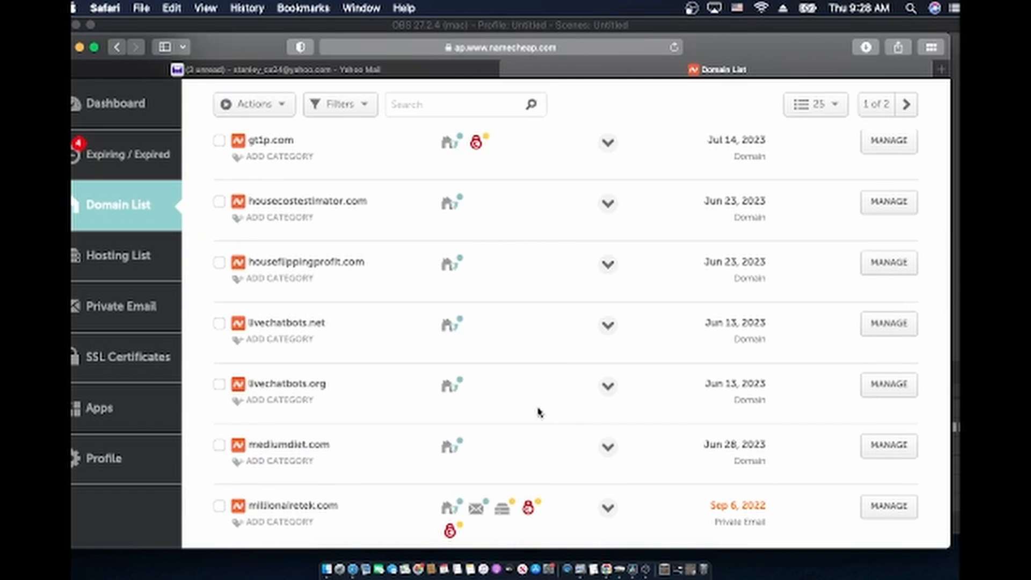
scroll(539, 412, "down", 4)
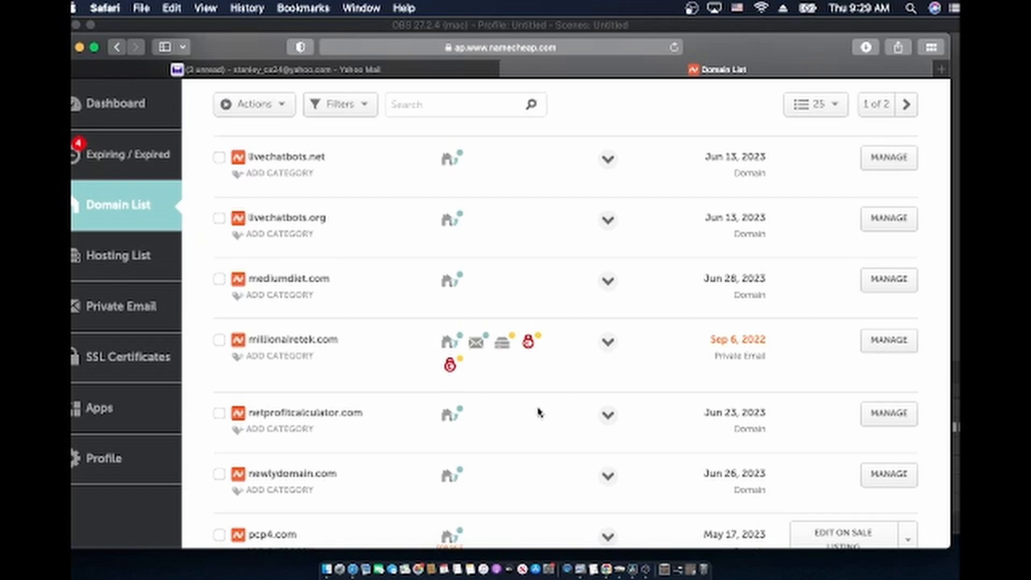
scroll(539, 412, "up", 15)
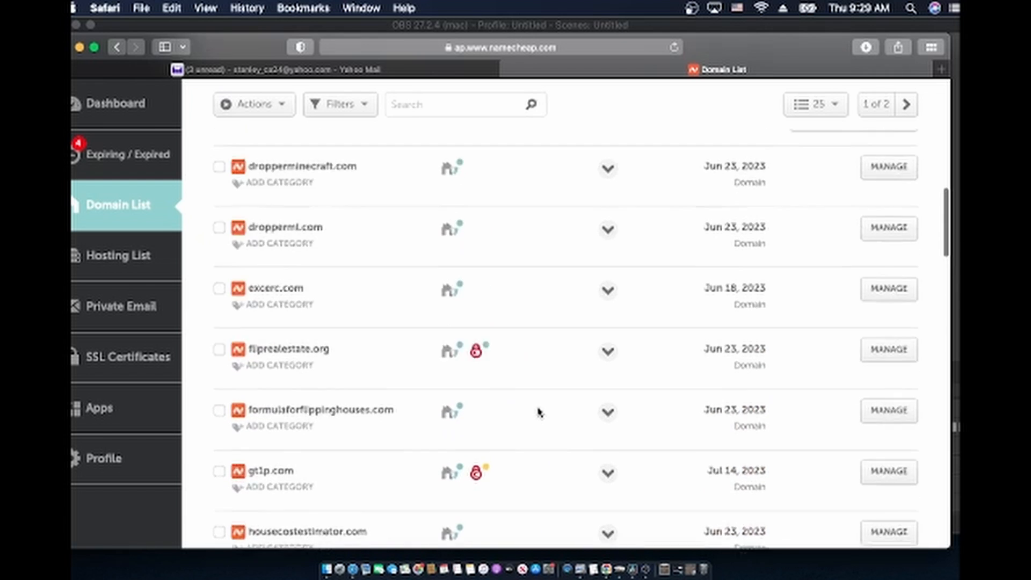
mouse_move(447, 329)
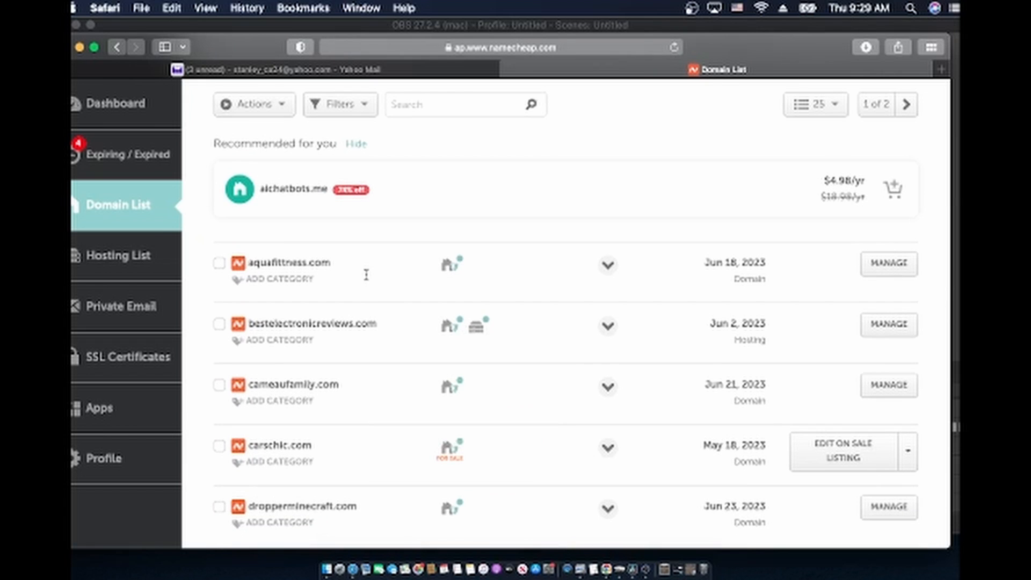
scroll(402, 223, "up", 5)
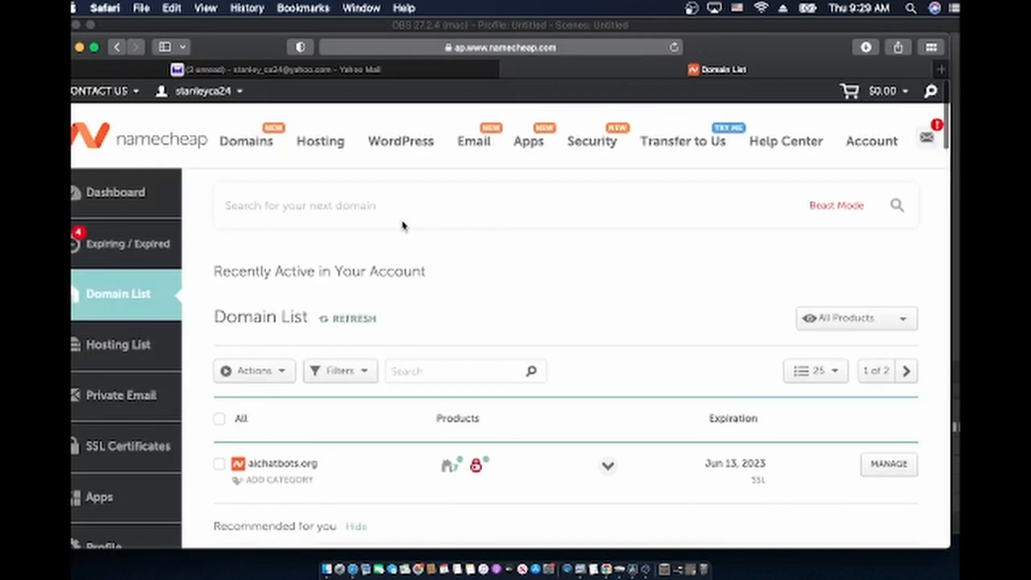
scroll(403, 226, "down", 6)
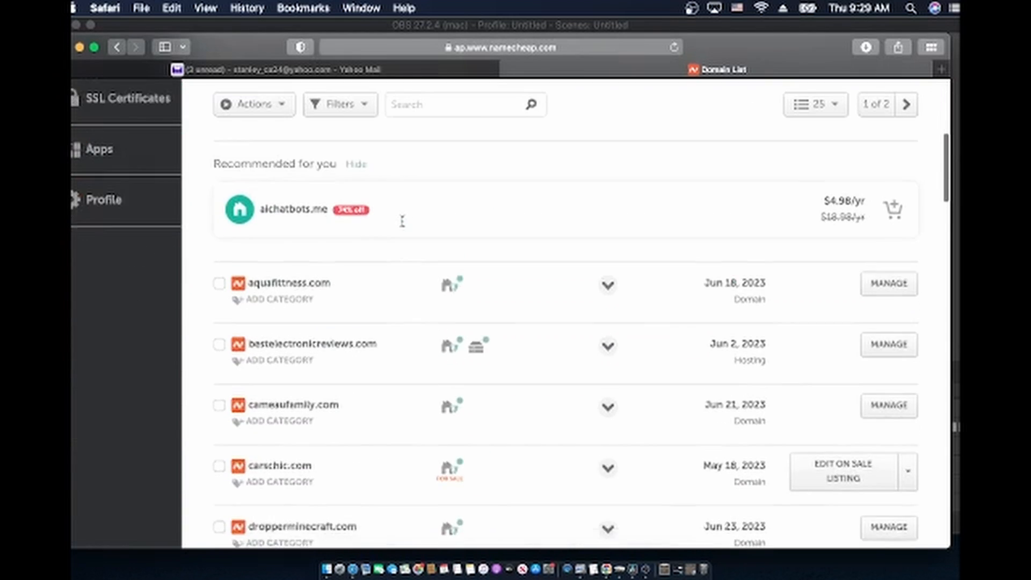
scroll(300, 409, "down", 5)
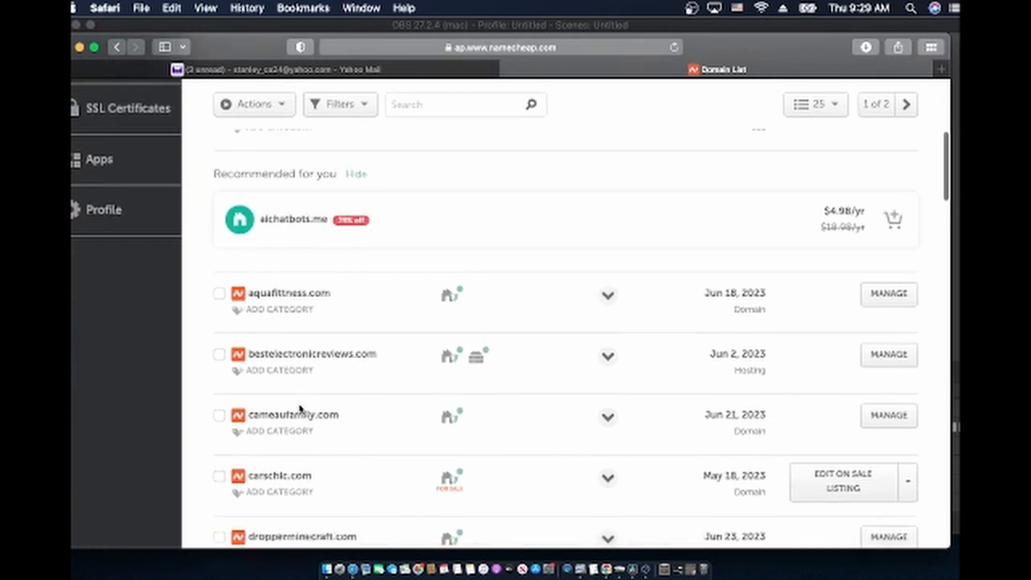
scroll(301, 409, "down", 8)
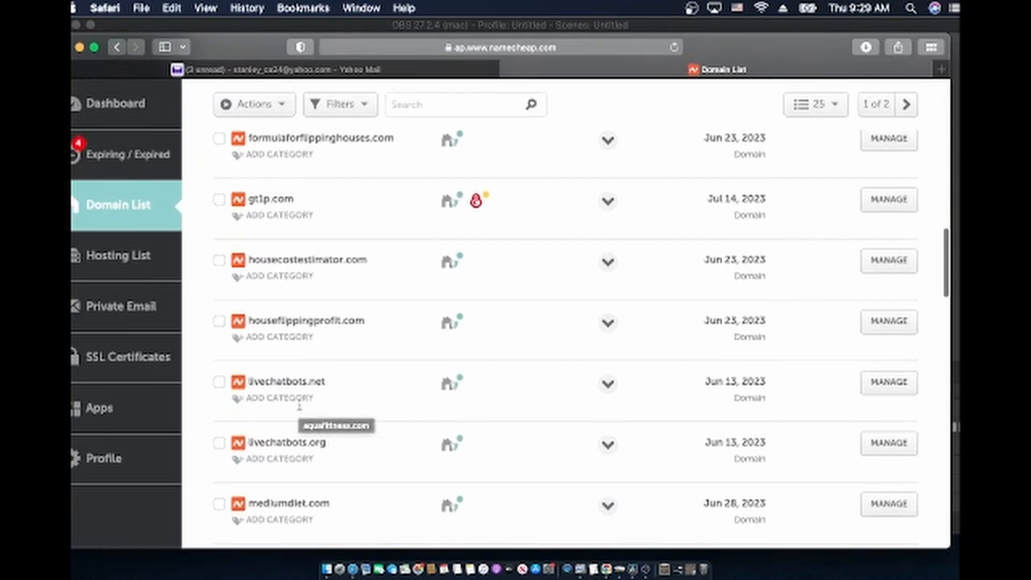
scroll(299, 407, "down", 7)
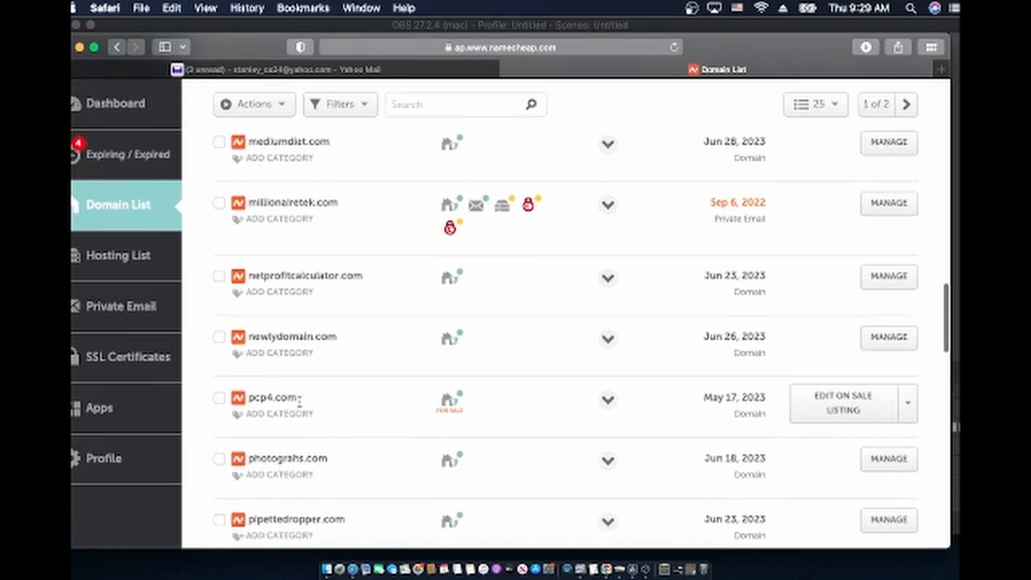
scroll(299, 404, "down", 2)
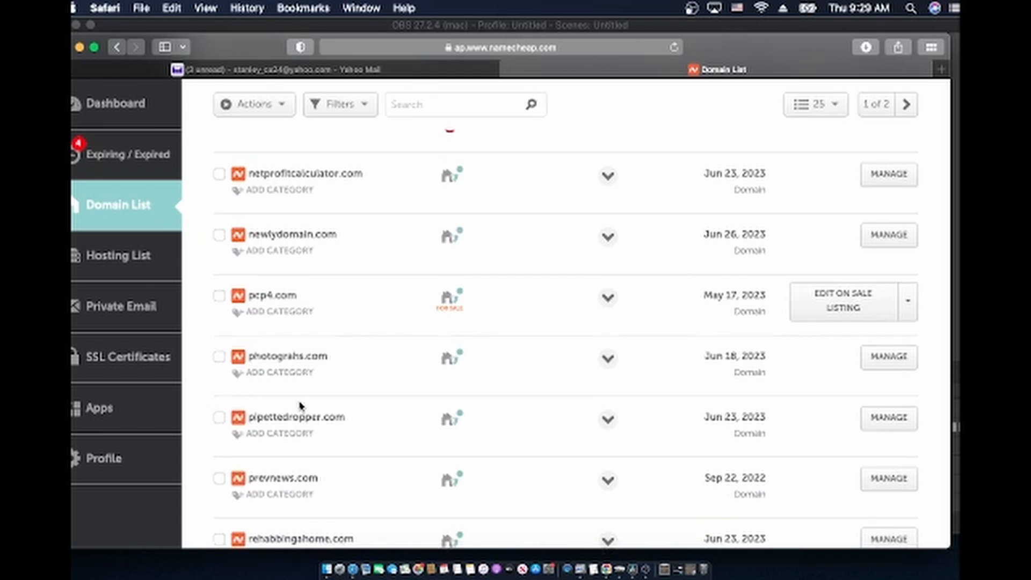
scroll(299, 406, "down", 3)
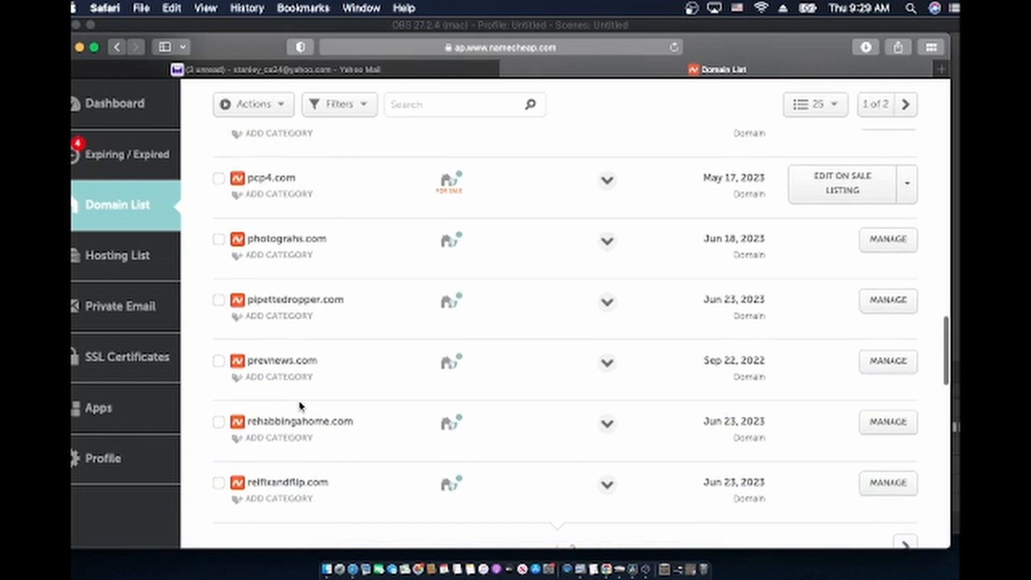
scroll(299, 405, "down", 1)
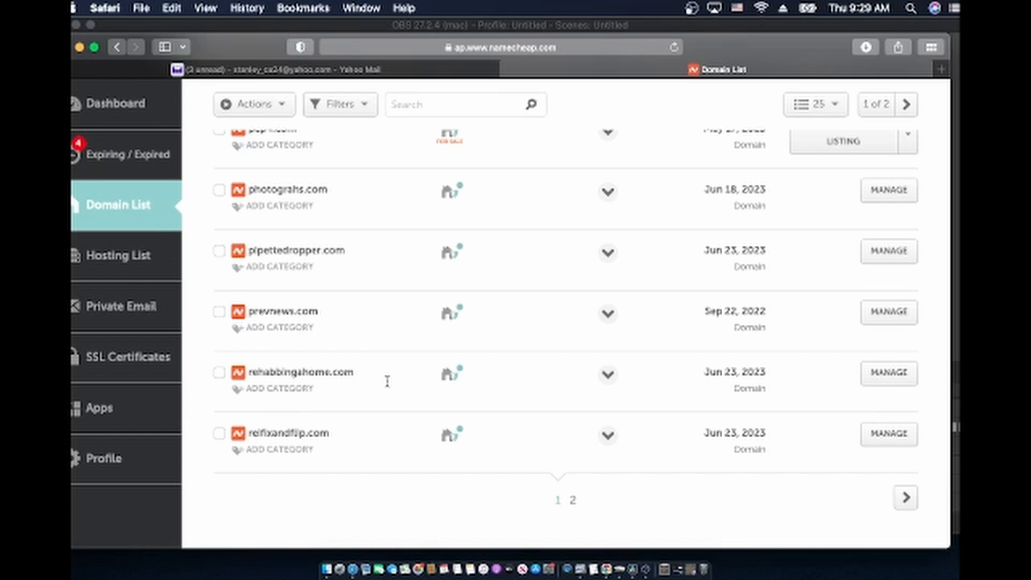
scroll(387, 381, "up", 1)
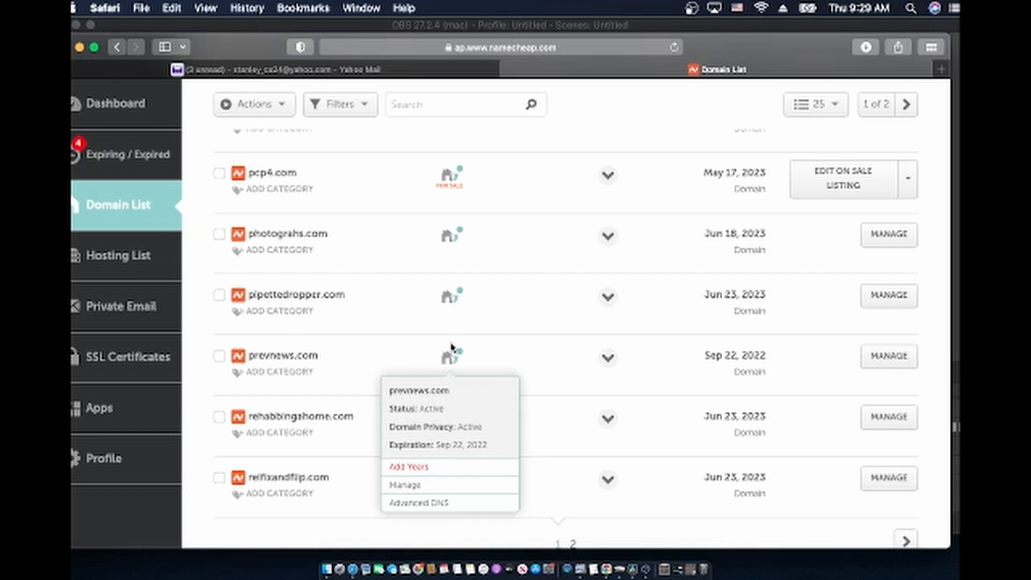
scroll(503, 421, "down", 2)
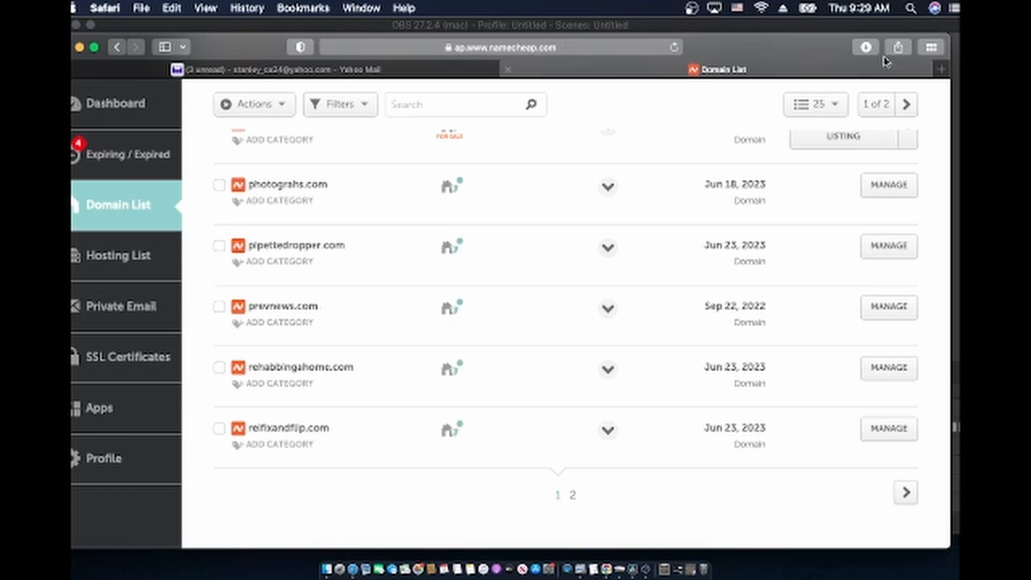
left_click(940, 70)
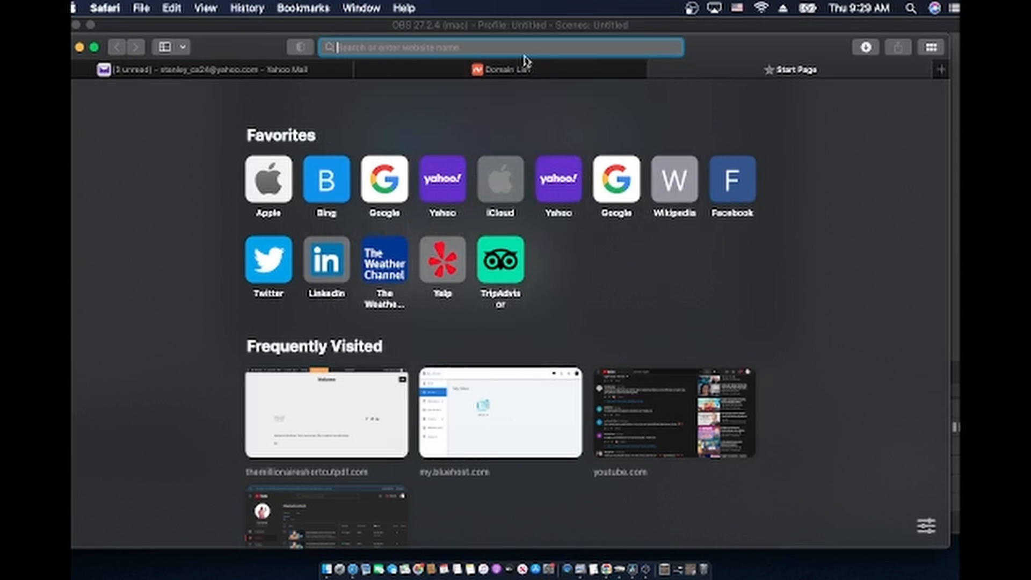
type("best ")
type("electronicreviews.com")
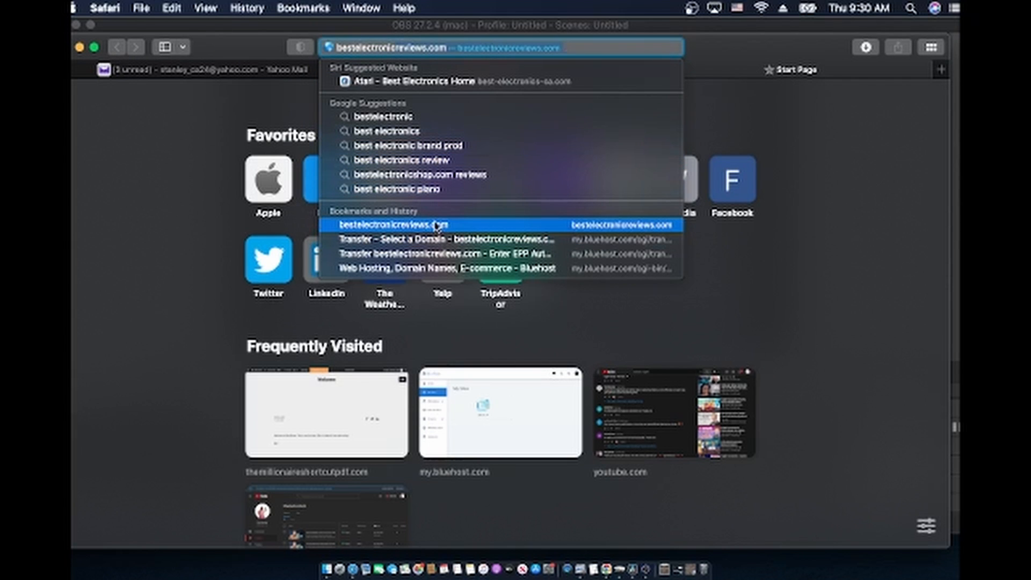
left_click(436, 225)
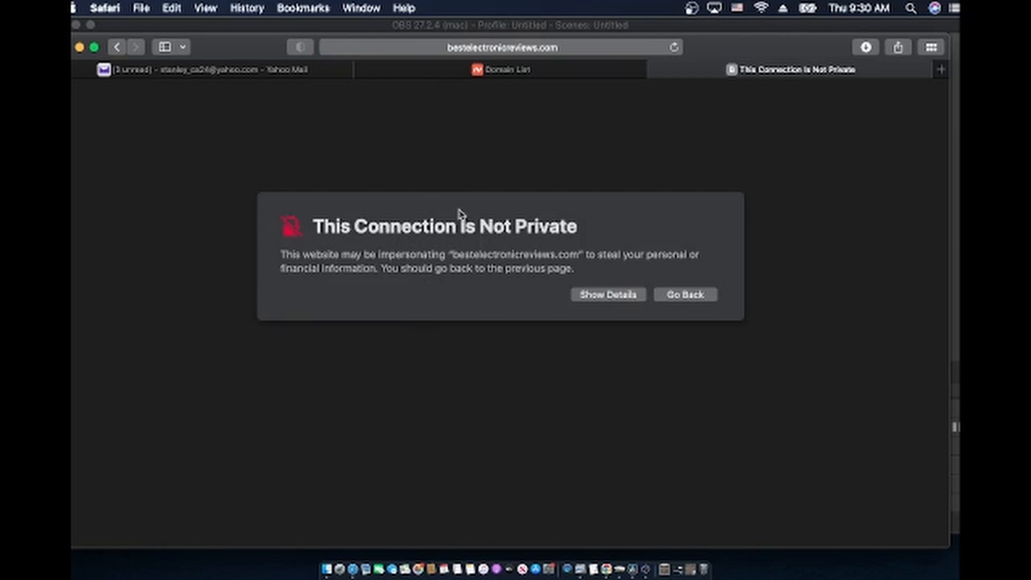
left_click(409, 49)
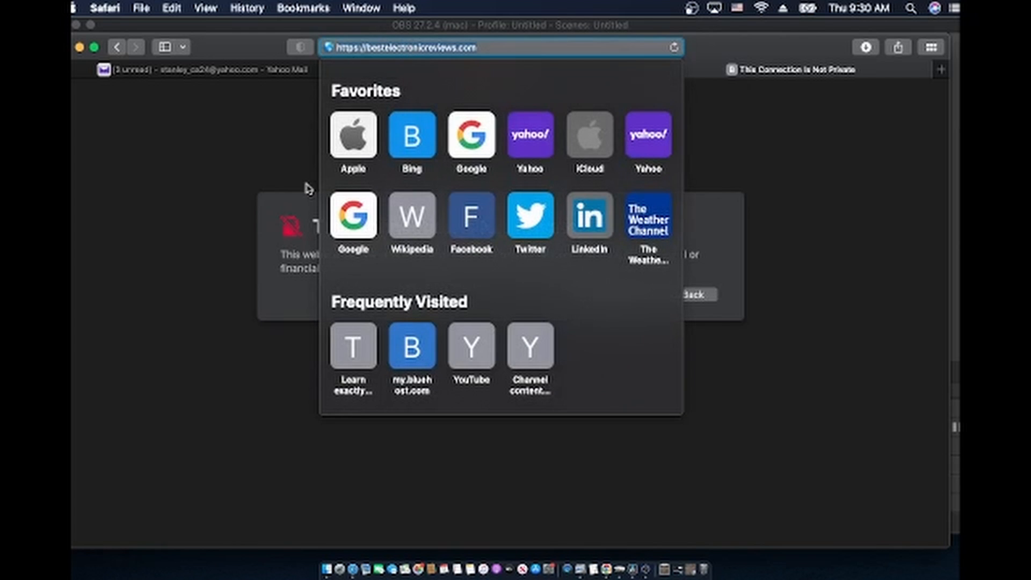
left_click(184, 188)
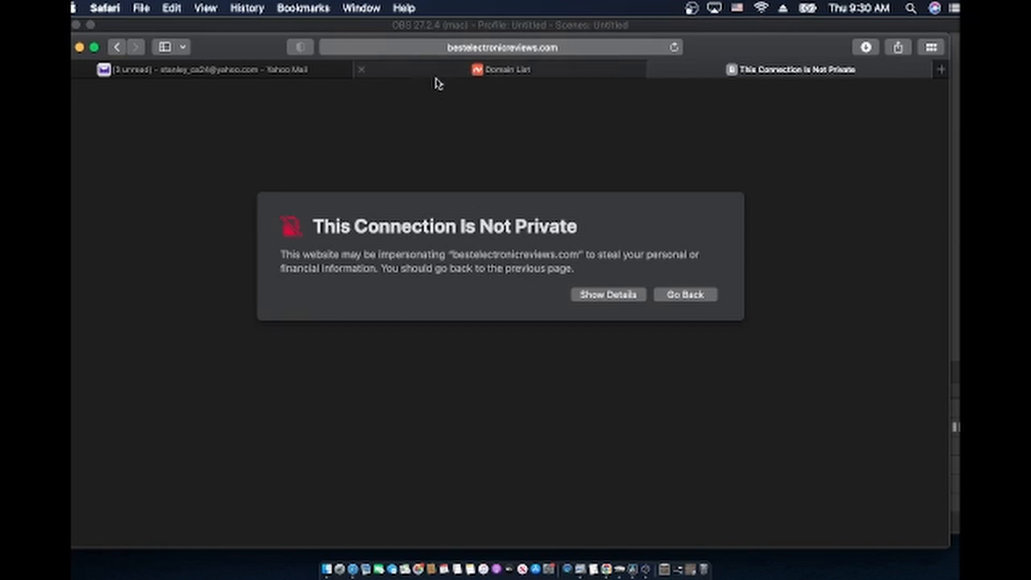
left_click(654, 70)
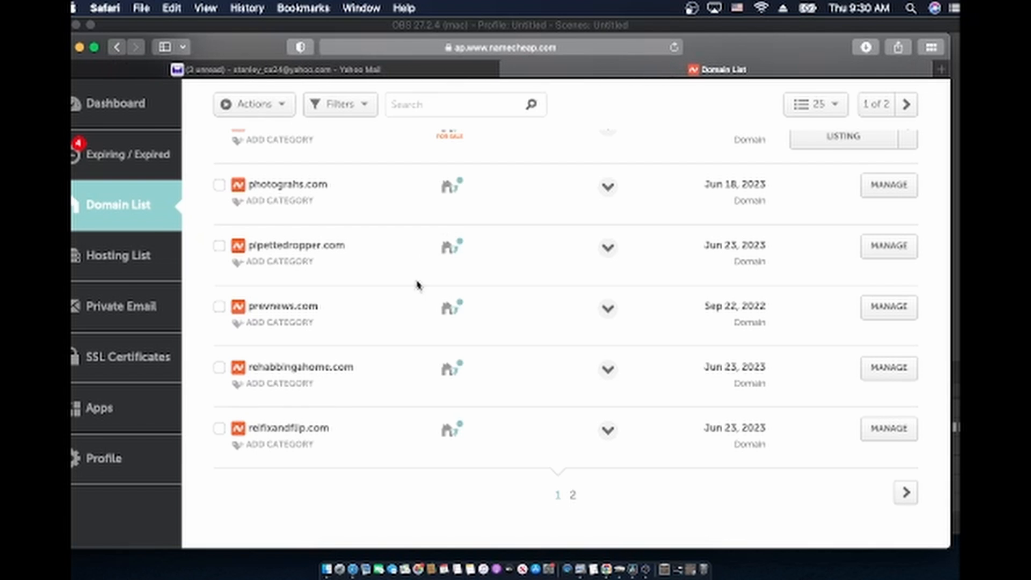
- Scroll the Namecheap dashboard to the Recently Active domain list headed by aichatbots.org
scroll(391, 350, "down", 1)
scroll(391, 350, "down", 2)
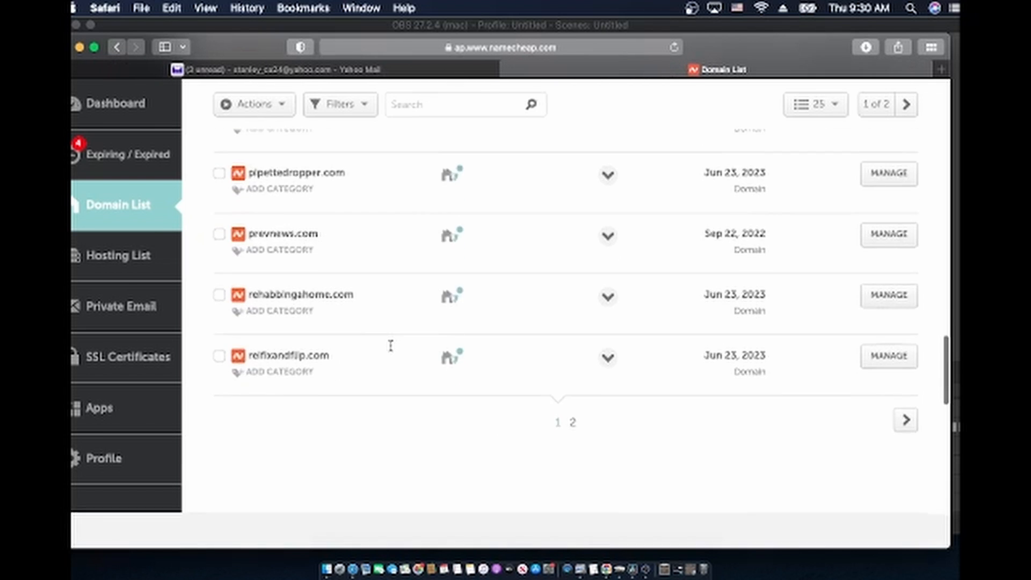
scroll(391, 346, "up", 5)
scroll(391, 345, "up", 3)
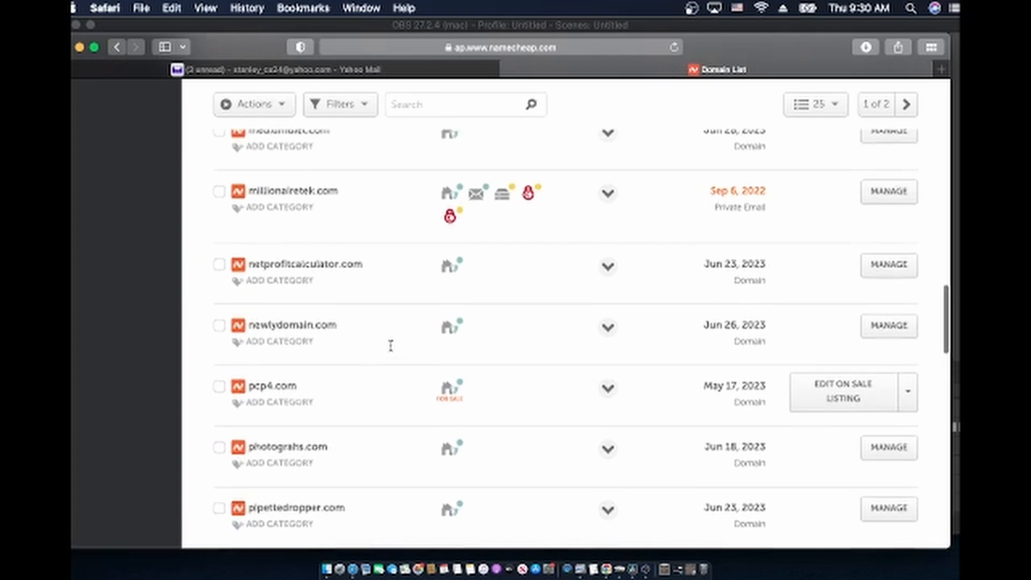
scroll(391, 346, "up", 2)
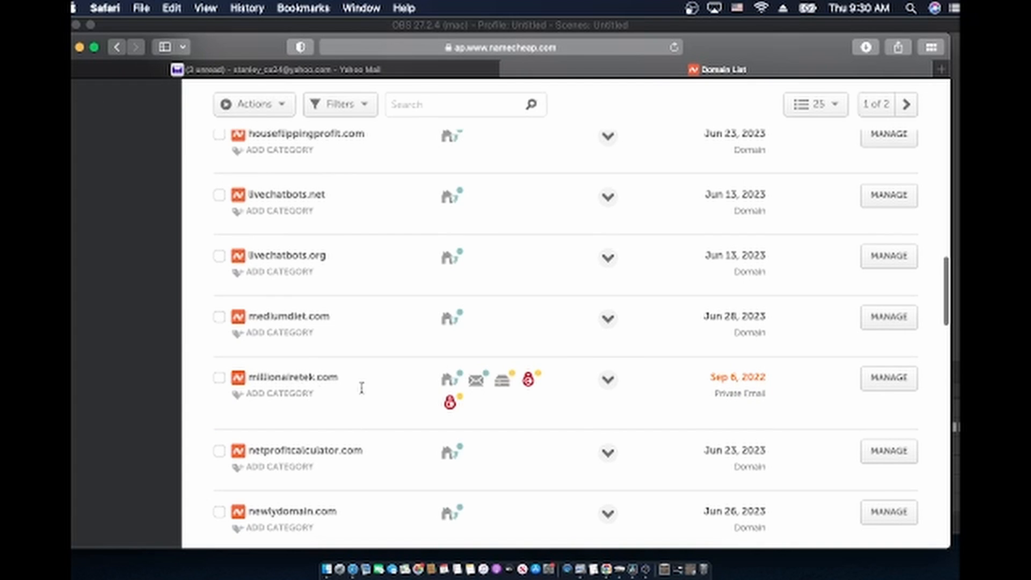
scroll(373, 386, "up", 3)
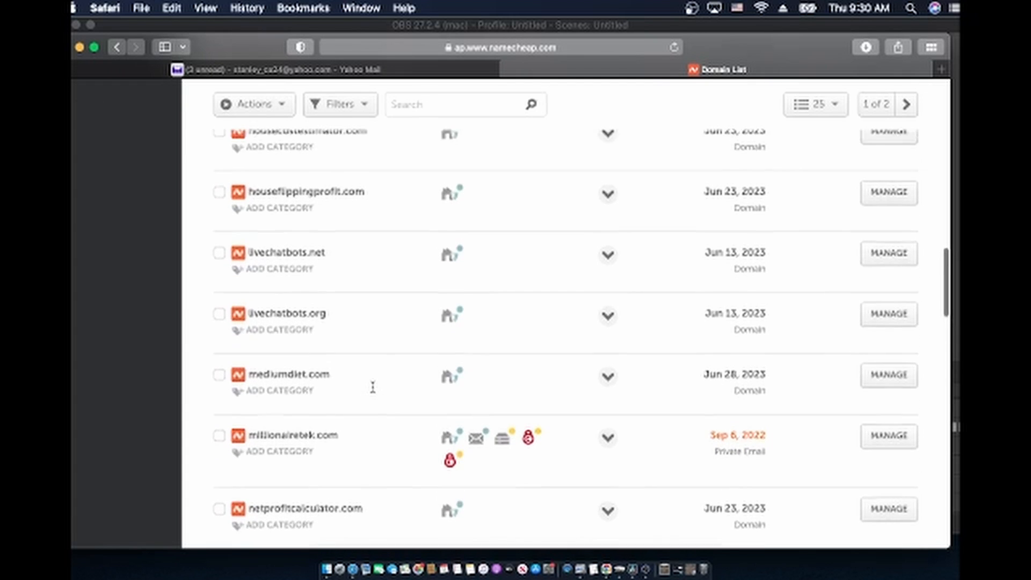
scroll(373, 387, "down", 2)
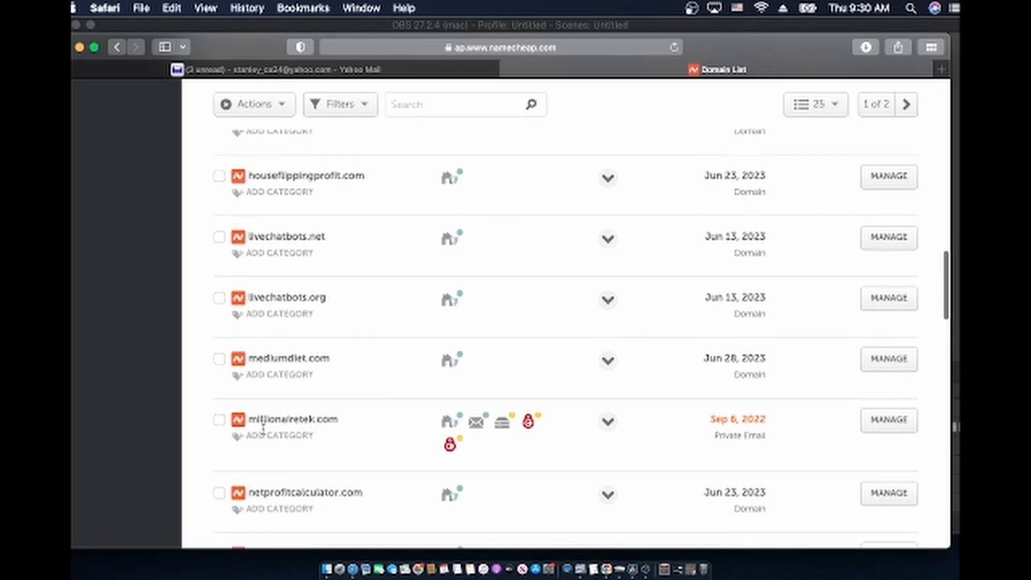
scroll(328, 421, "up", 5)
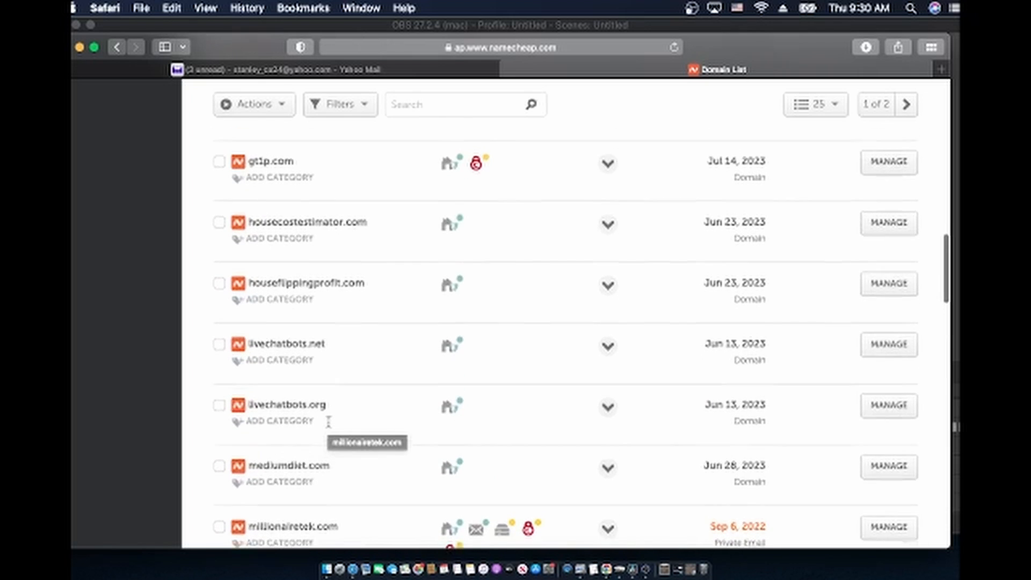
scroll(328, 421, "up", 6)
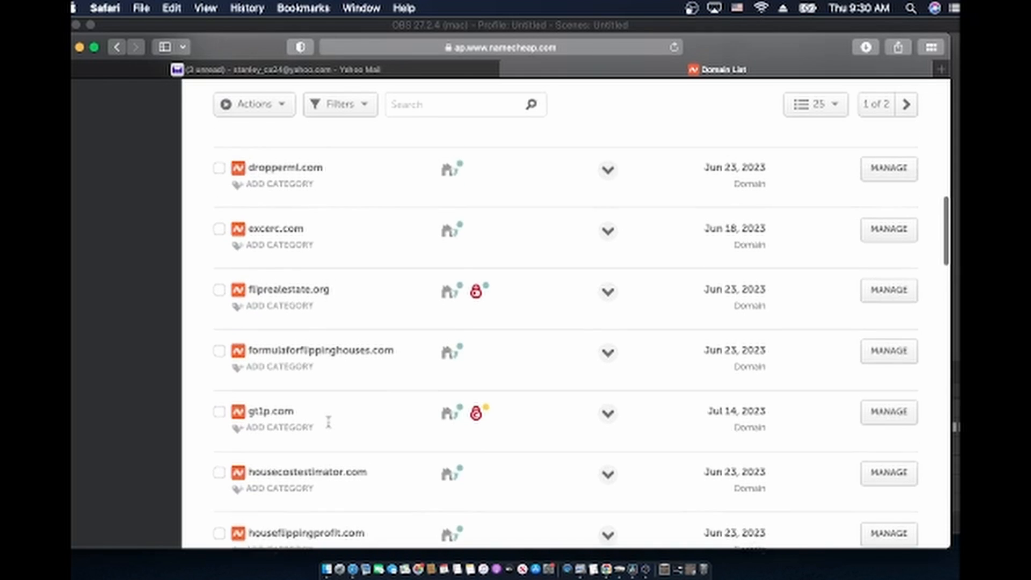
scroll(329, 424, "up", 5)
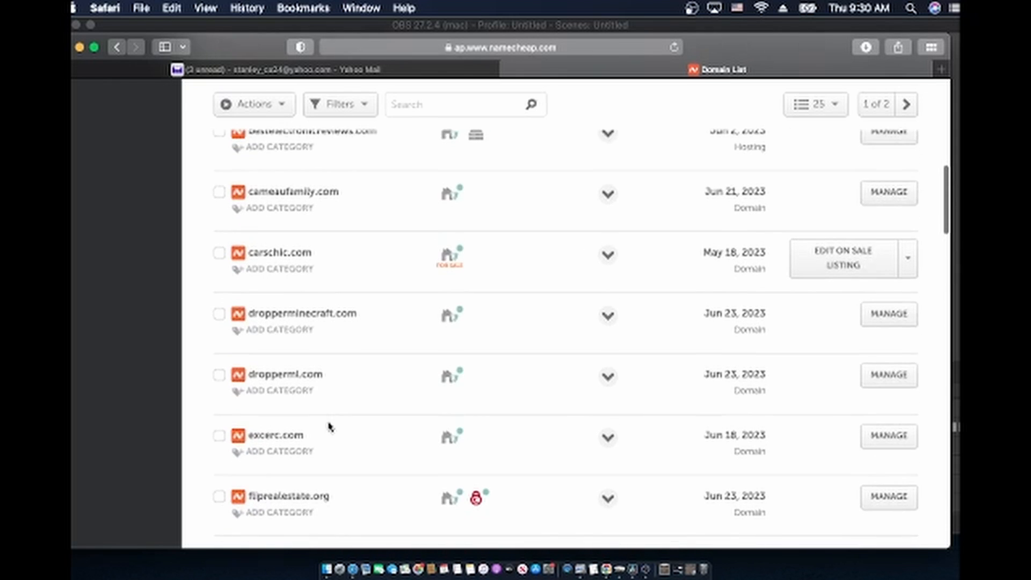
scroll(328, 420, "up", 1)
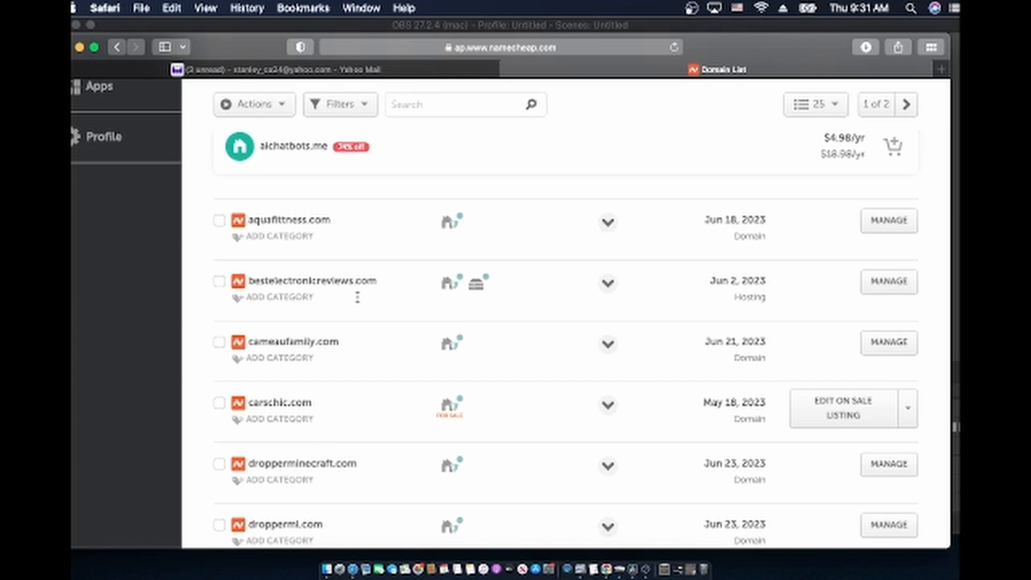
scroll(357, 296, "up", 5)
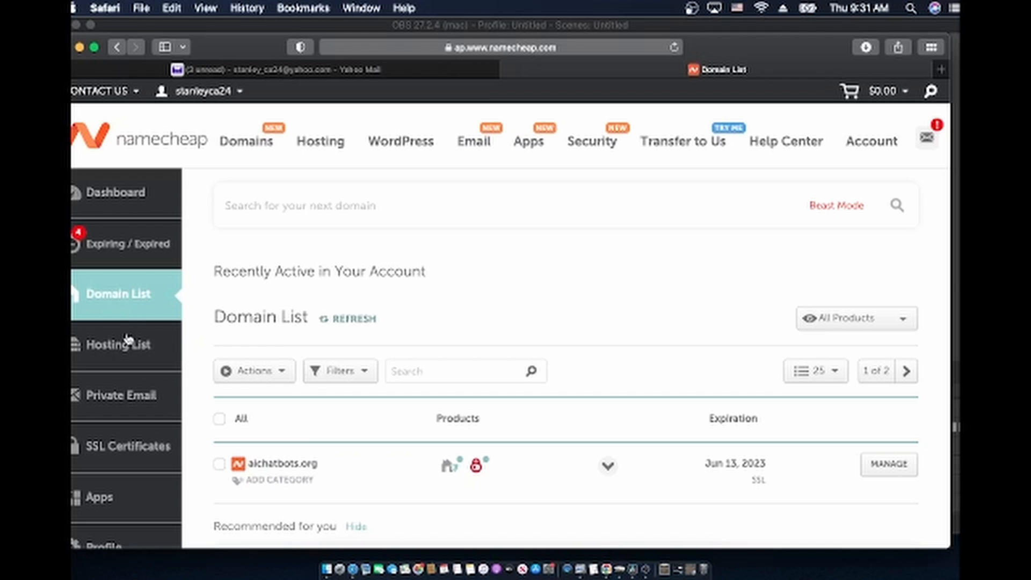
- Open Namecheap's Domain List and scroll through each domain's status, auto-renew and expiry date
left_click(128, 294)
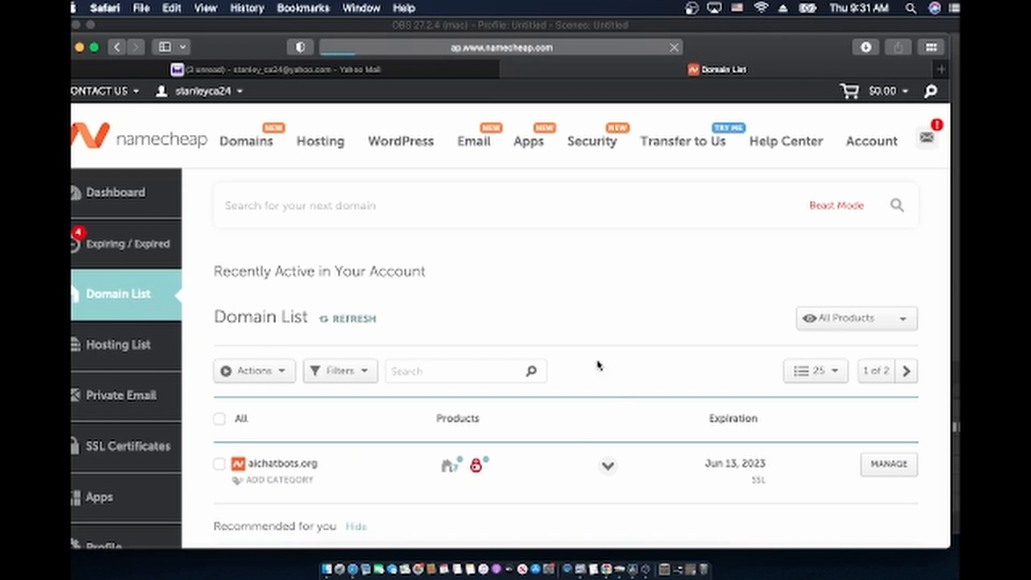
scroll(617, 395, "down", 5)
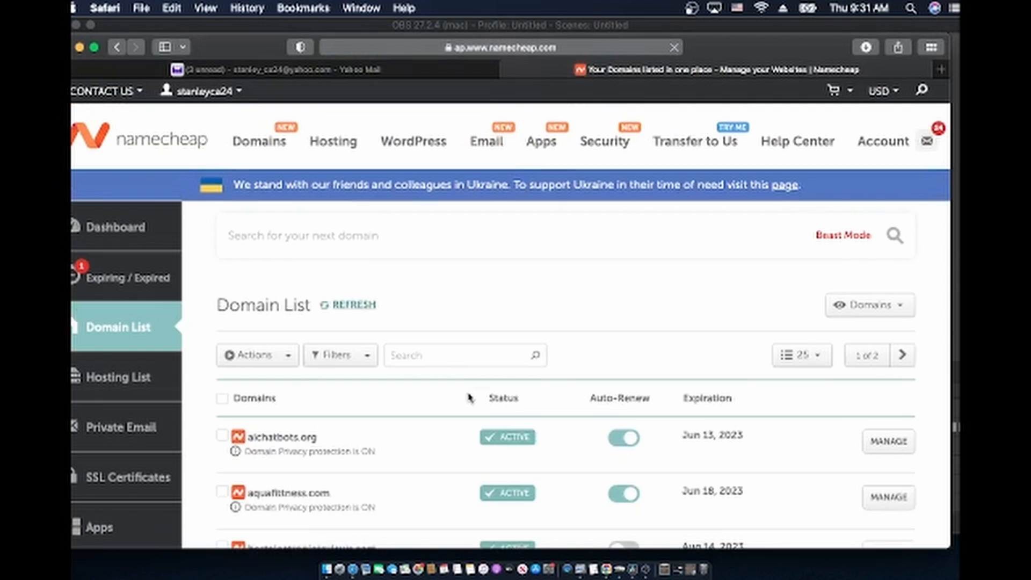
scroll(472, 395, "down", 5)
scroll(478, 397, "down", 5)
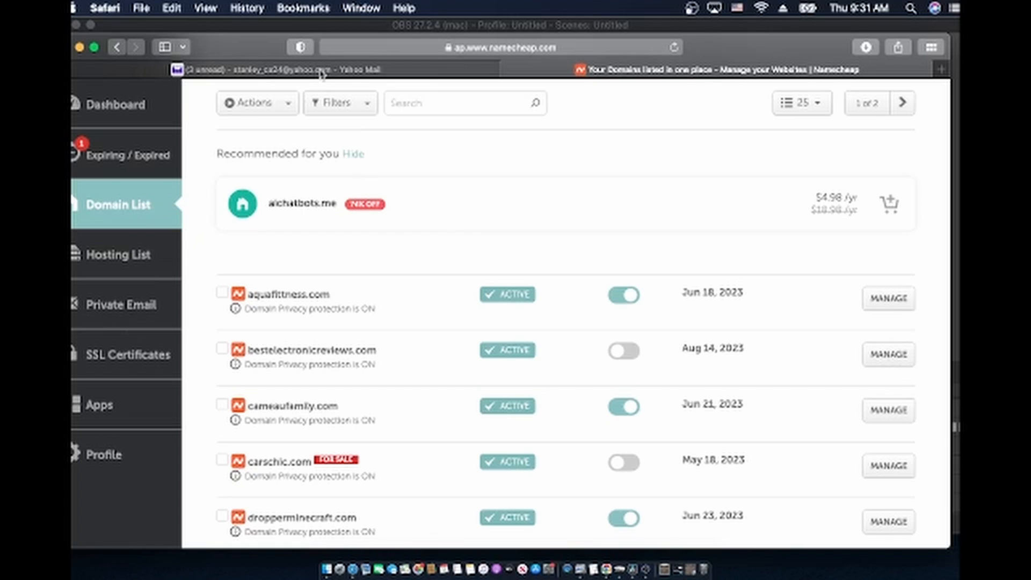
mouse_move(321, 73)
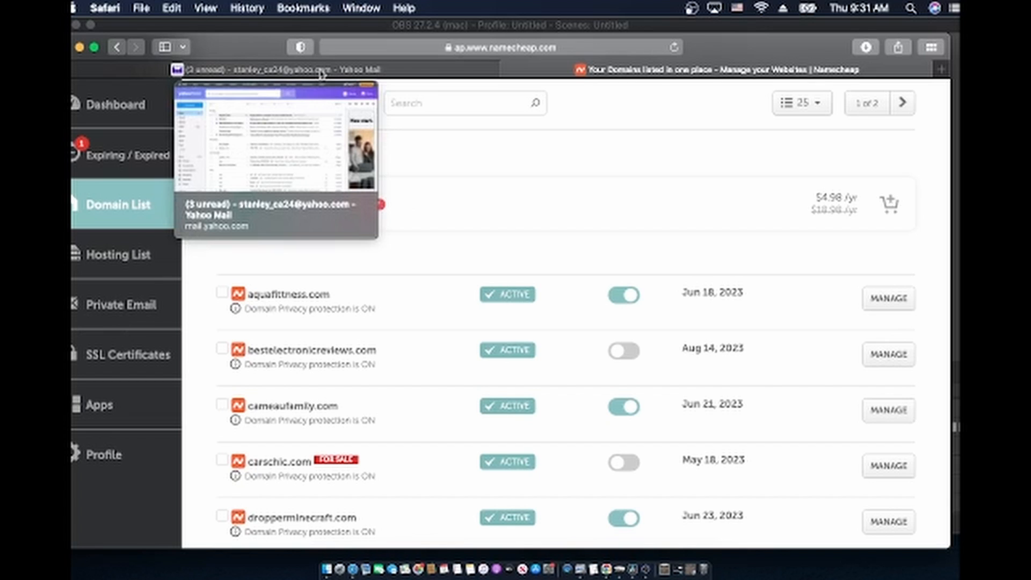
- Check the Yahoo Mail inbox for the Namecheap authorization code email, then return to Namecheap
left_click(321, 70)
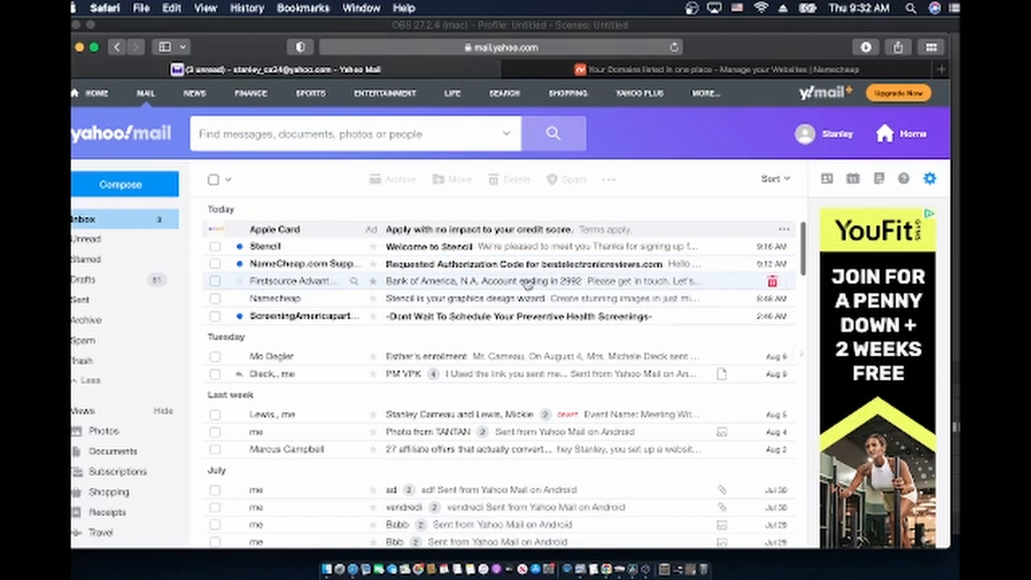
left_click(597, 73)
- Open bestelectronicreviews.com's management page and view its Namecheap Web Hosting DNS nameserver setting
scroll(276, 491, "down", 2)
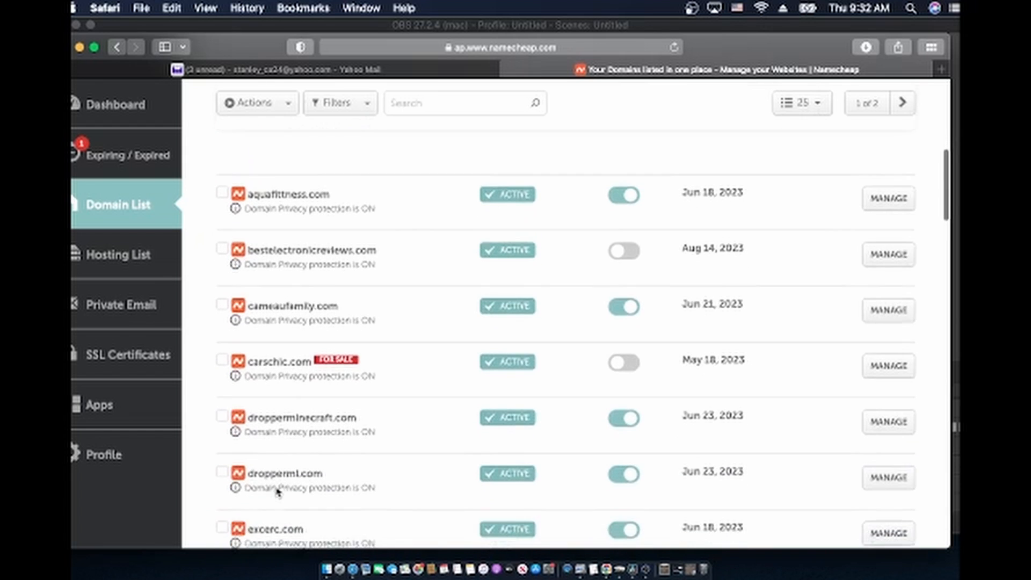
scroll(277, 490, "up", 1)
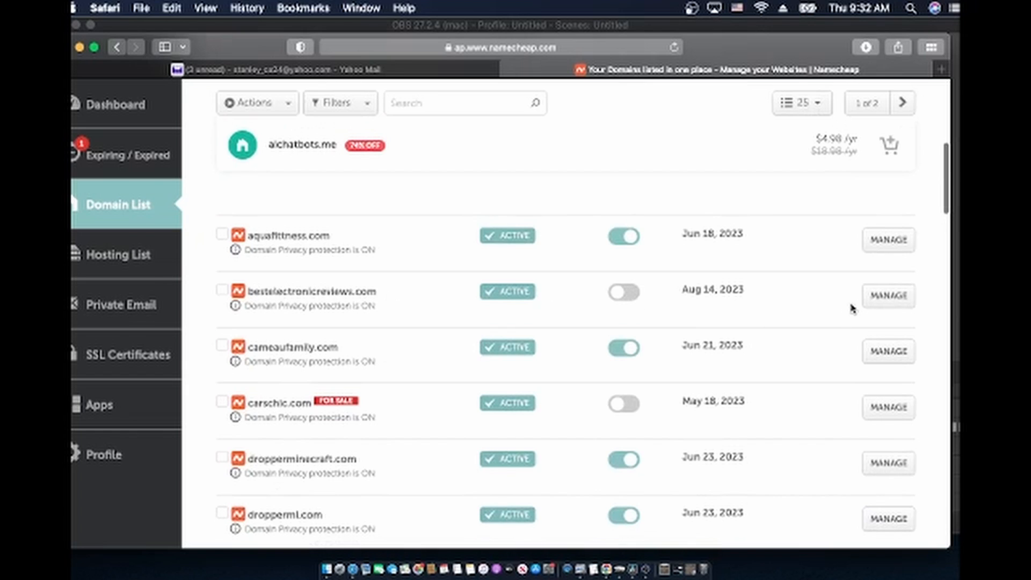
left_click(889, 299)
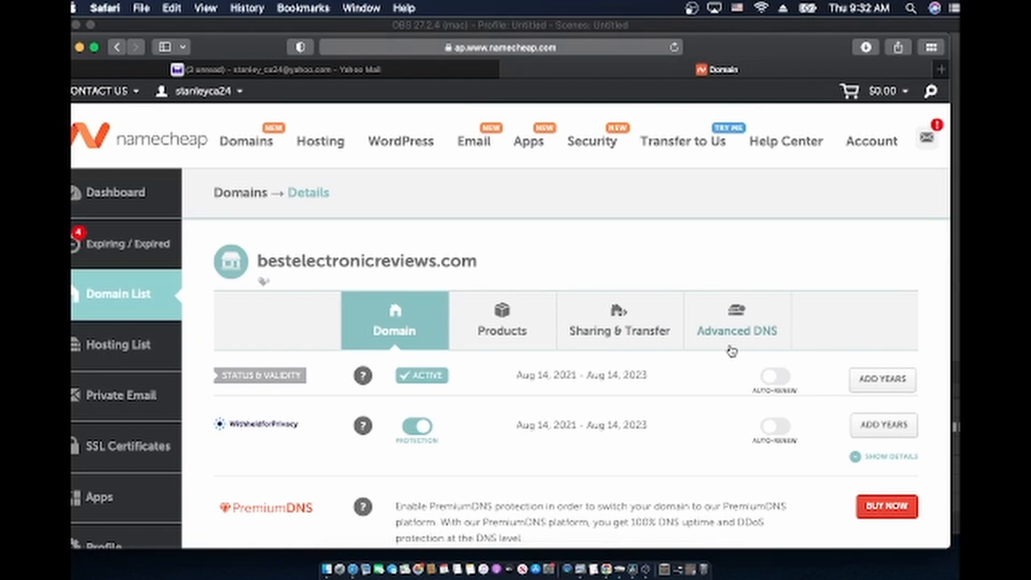
scroll(731, 351, "down", 5)
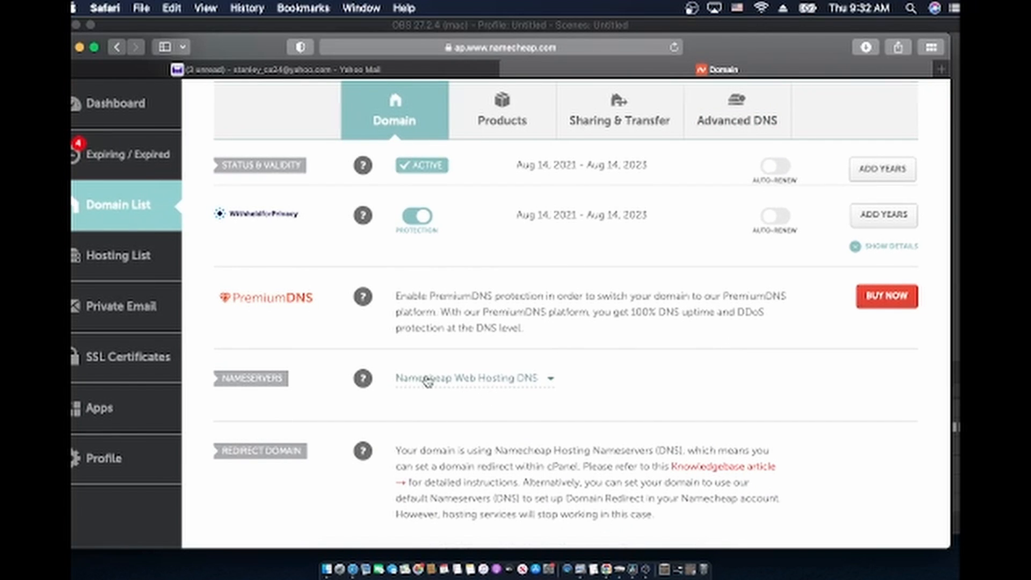
- Switch the nameservers to Custom DNS to preview the custom nameserver fields
left_click(520, 385)
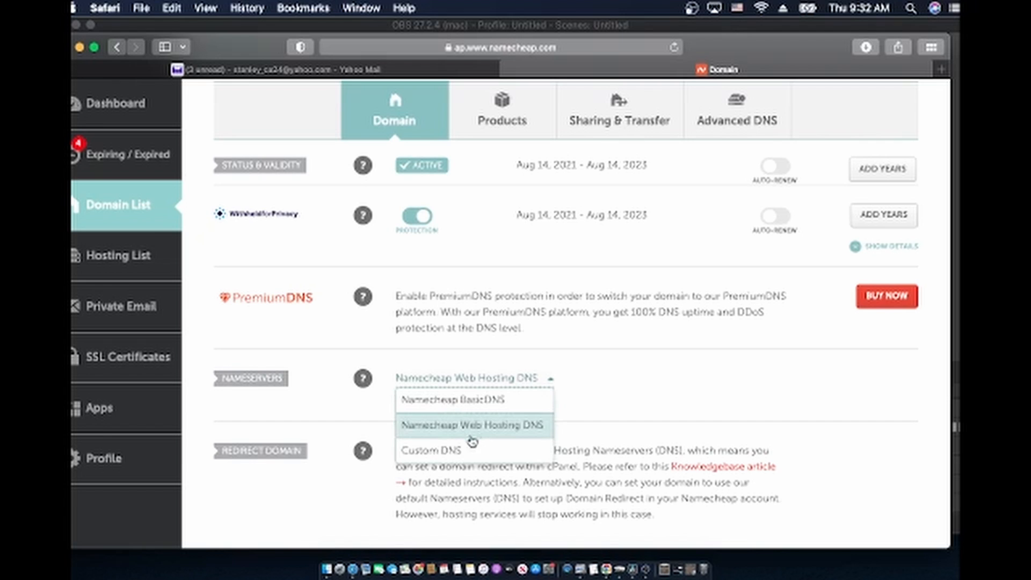
left_click(461, 450)
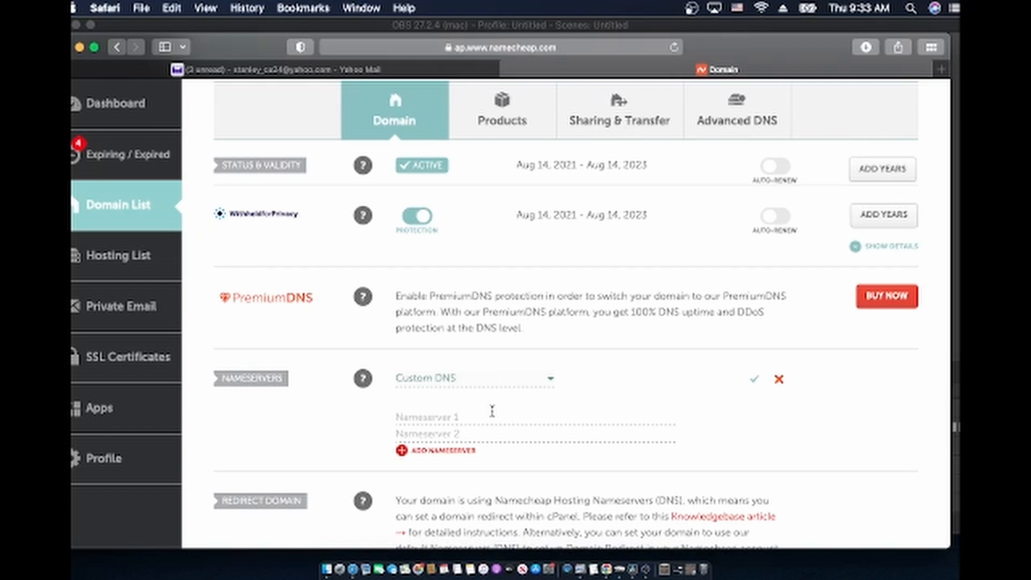
scroll(492, 412, "down", 5)
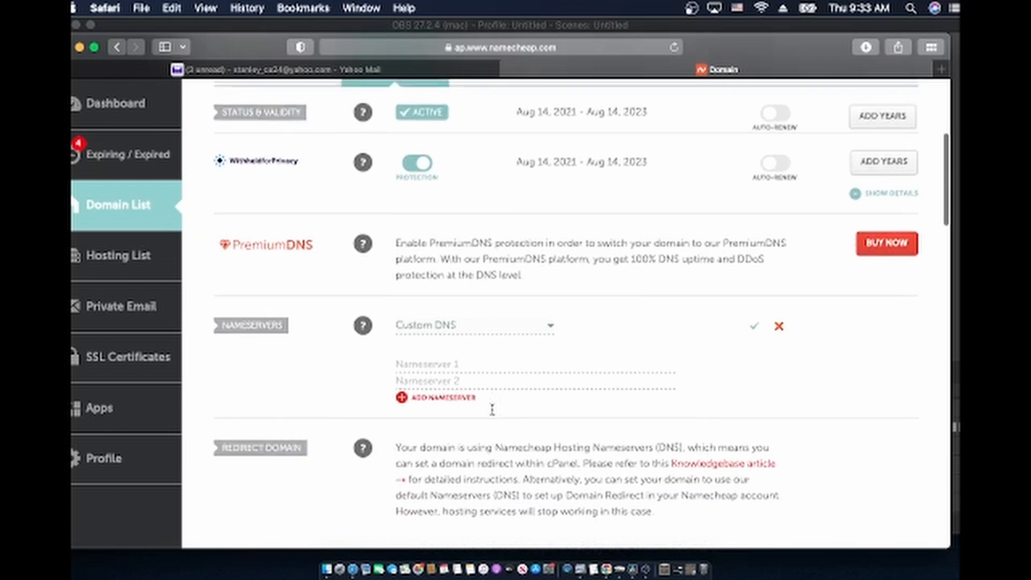
scroll(491, 411, "up", 4)
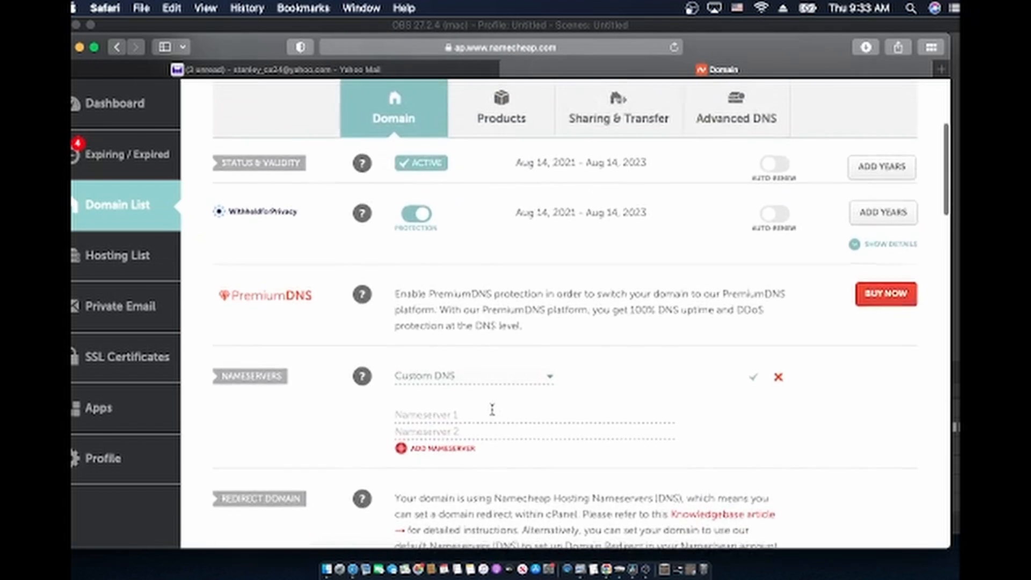
scroll(493, 413, "down", 1)
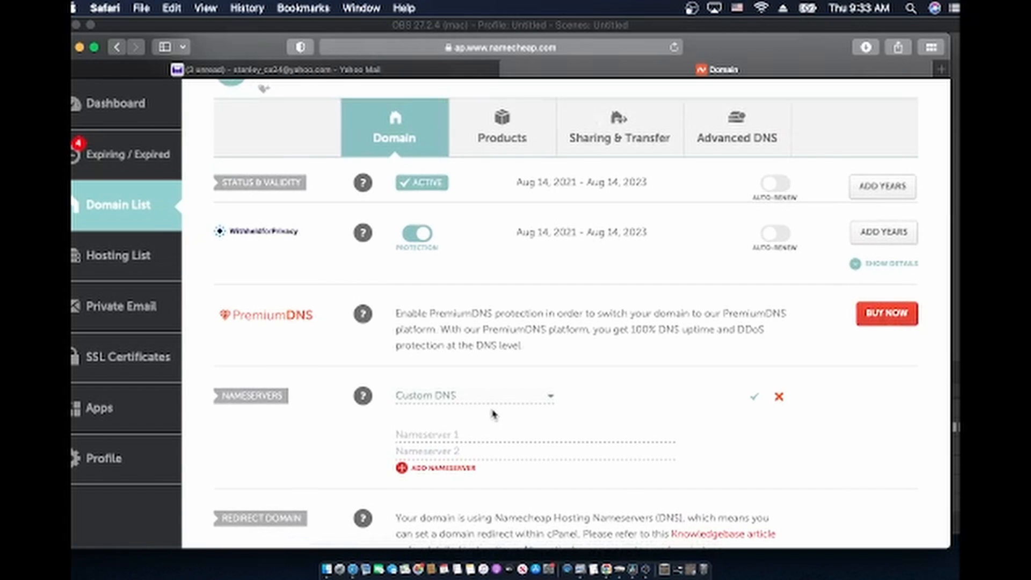
scroll(591, 428, "down", 4)
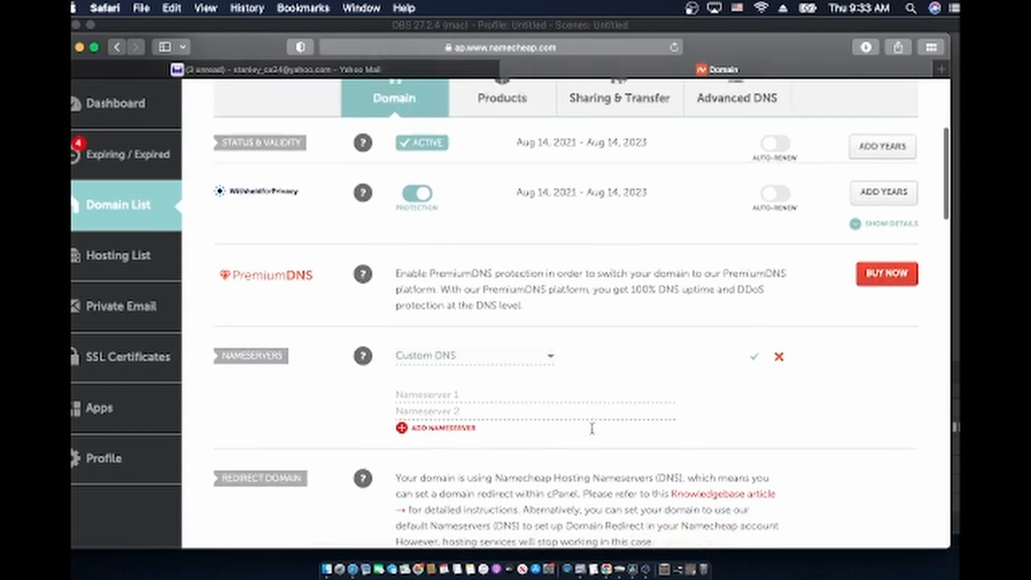
scroll(719, 347, "up", 2)
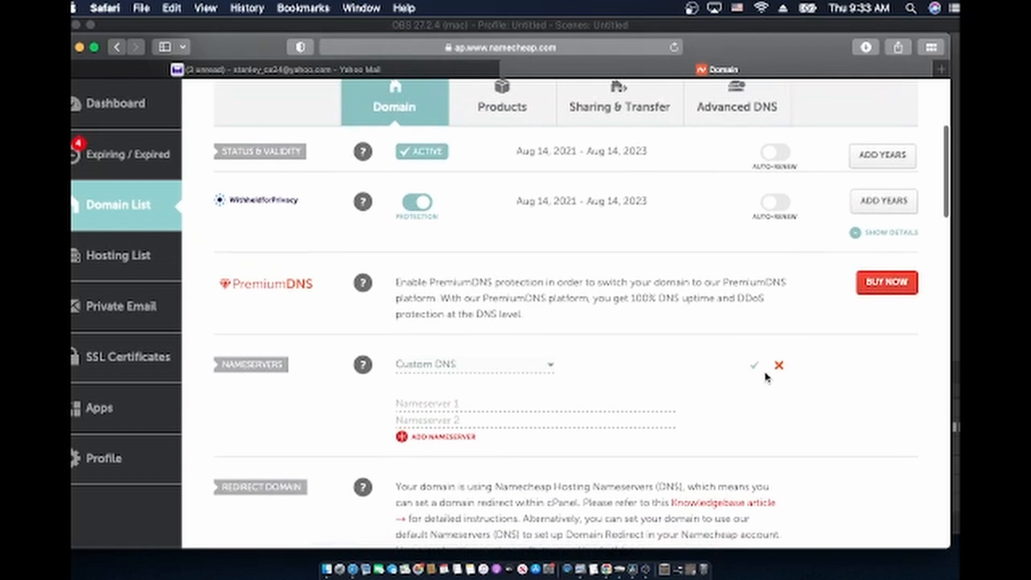
- Set the nameservers back to Namecheap Web Hosting DNS and save
left_click(486, 365)
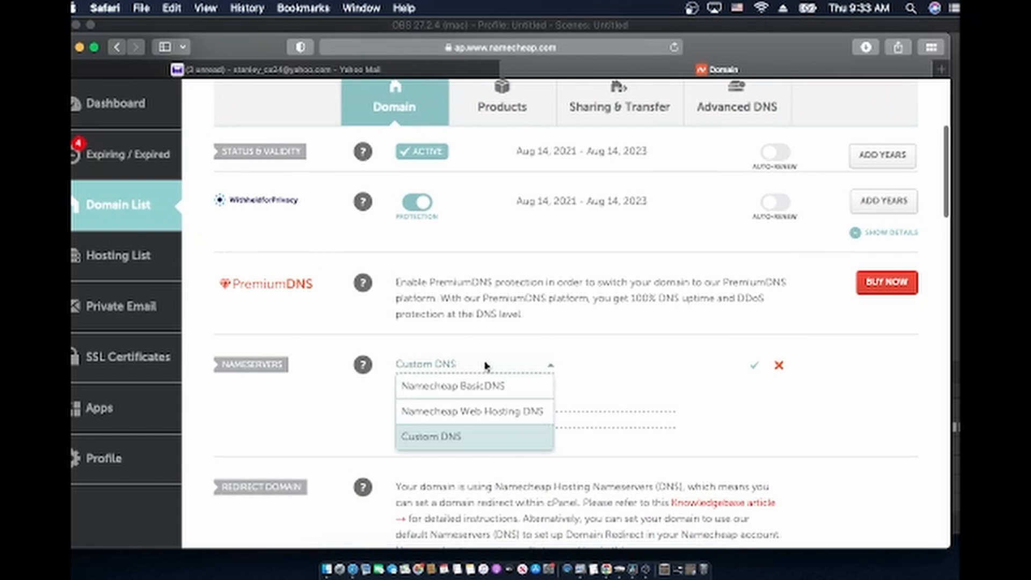
left_click(486, 410)
scroll(778, 317, "down", 4)
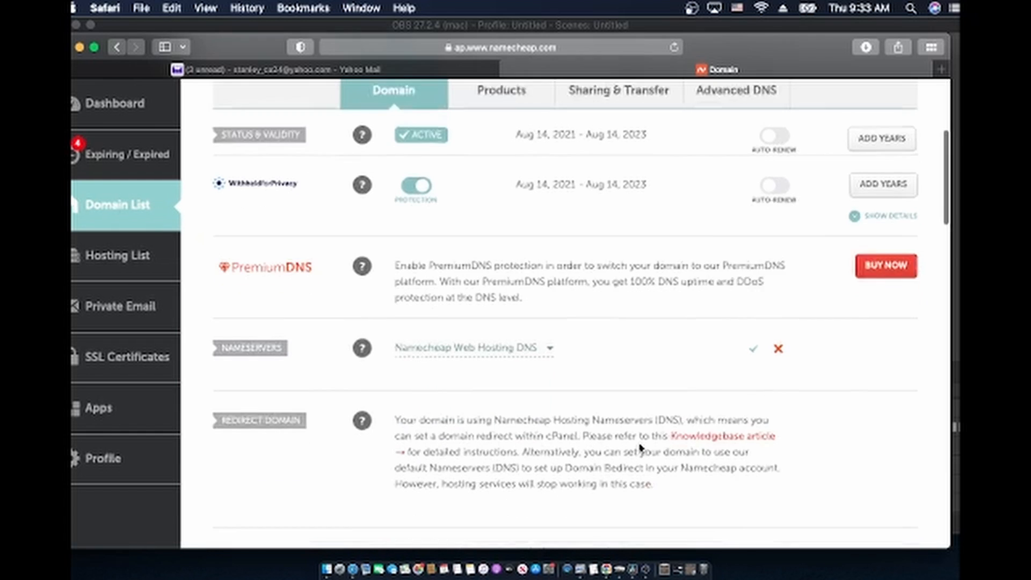
left_click(753, 309)
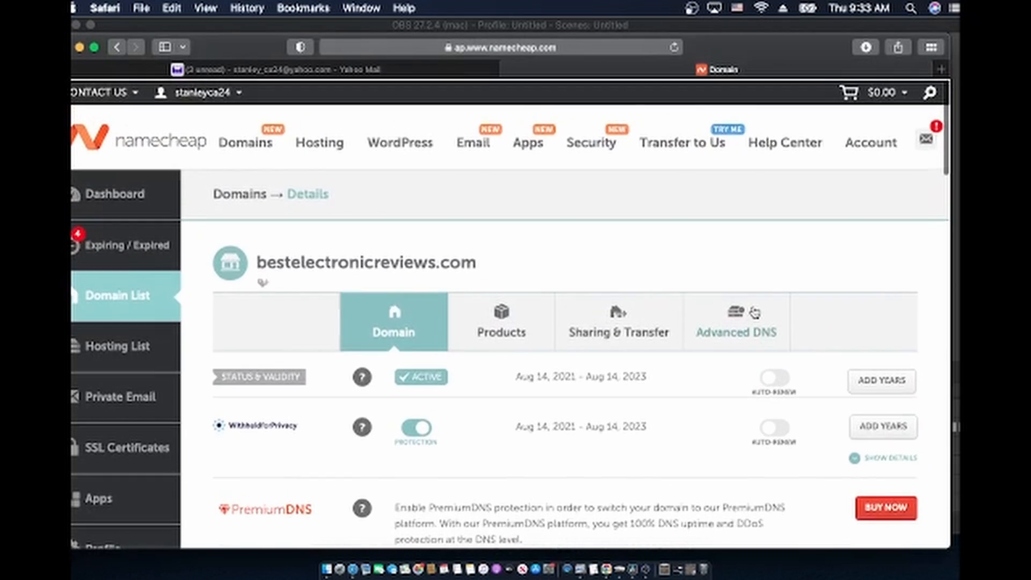
- Review the Advanced DNS tab's host records, DNSSEC and mail settings for bestelectronicreviews.com
scroll(755, 313, "down", 4)
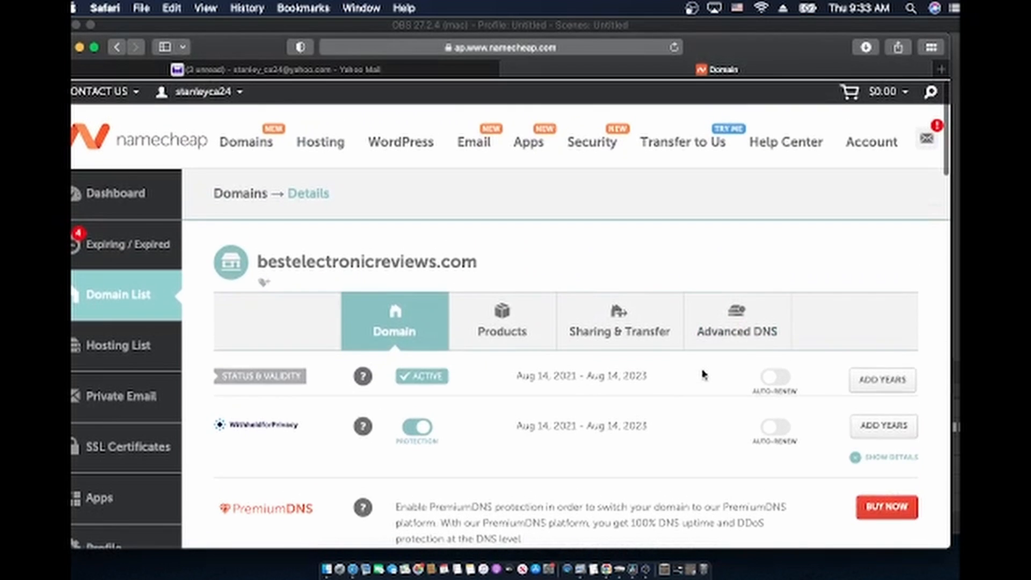
left_click(729, 335)
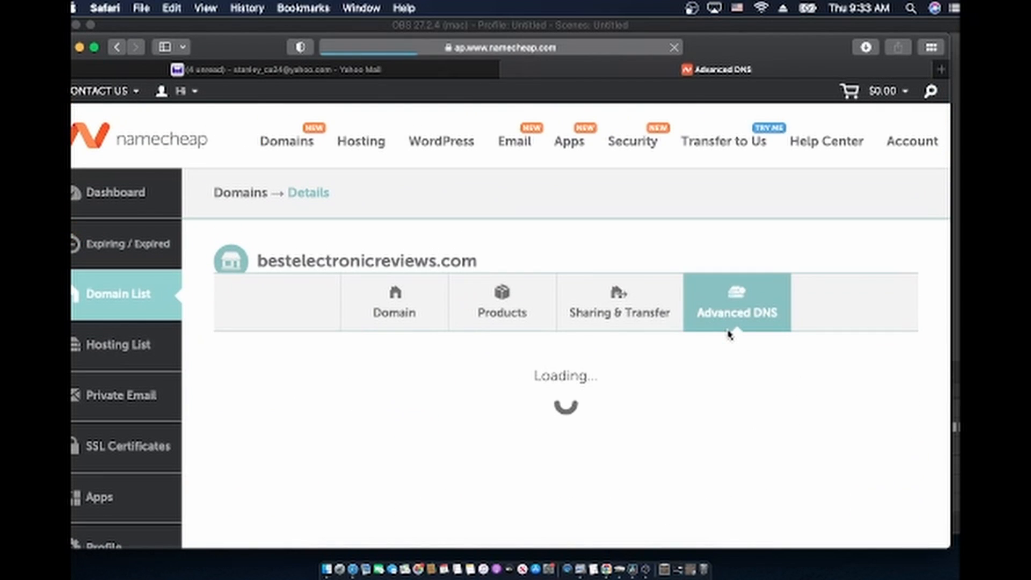
scroll(693, 446, "down", 2)
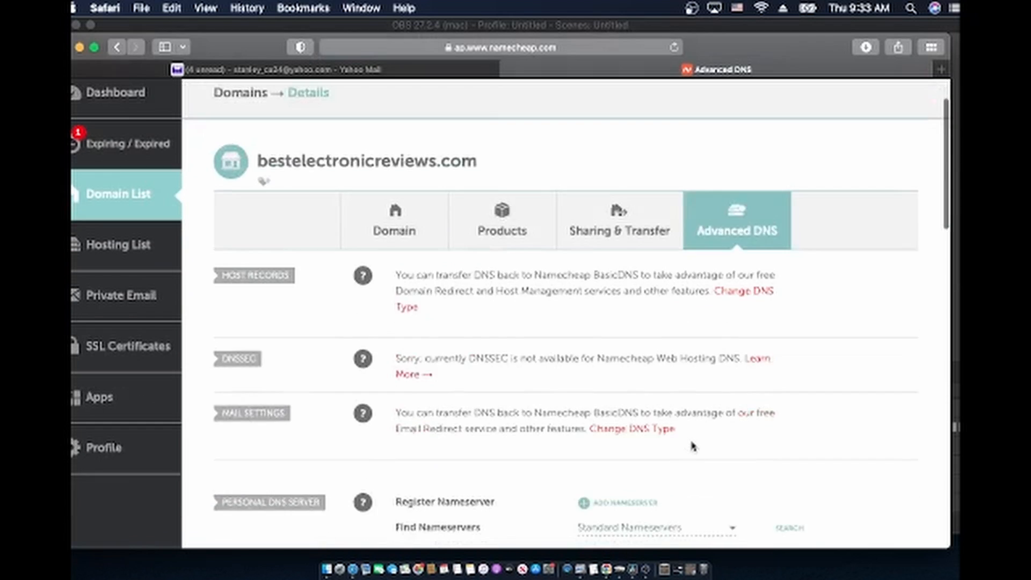
scroll(692, 446, "down", 5)
scroll(693, 445, "up", 3)
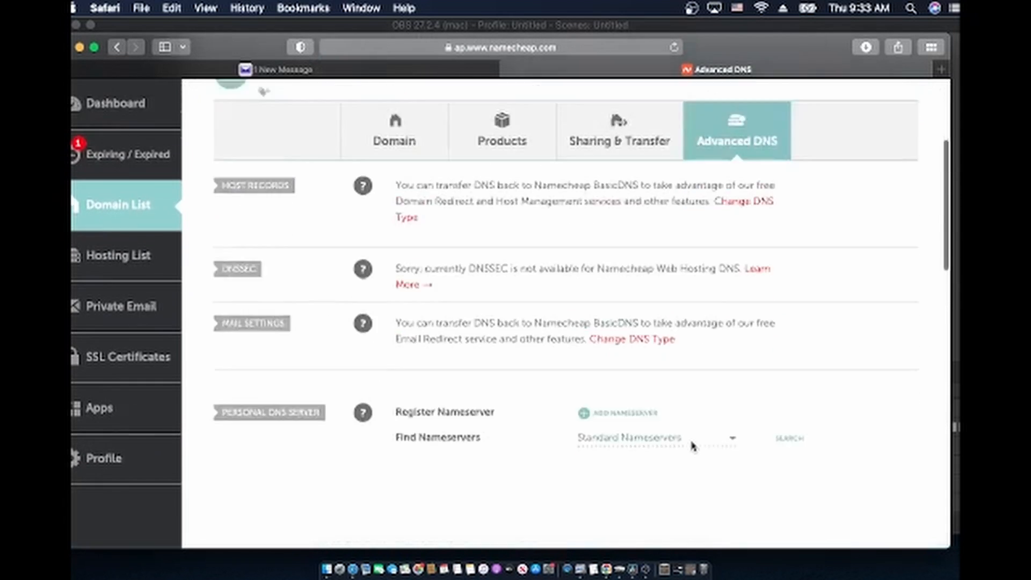
scroll(693, 445, "up", 4)
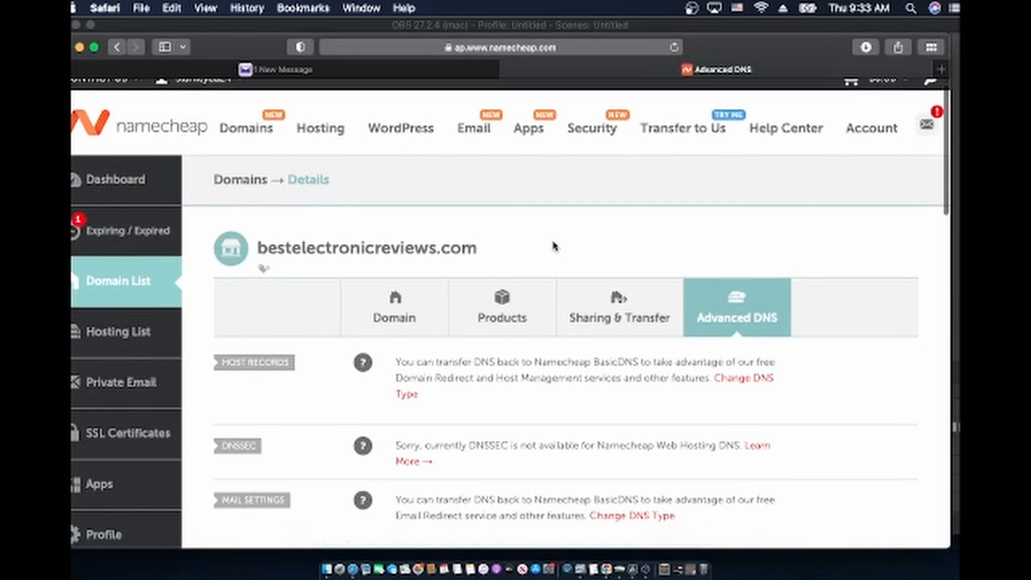
- Turn Domain Lock on for bestelectronicreviews.com under Sharing & Transfer's Transfer Out section
left_click(615, 314)
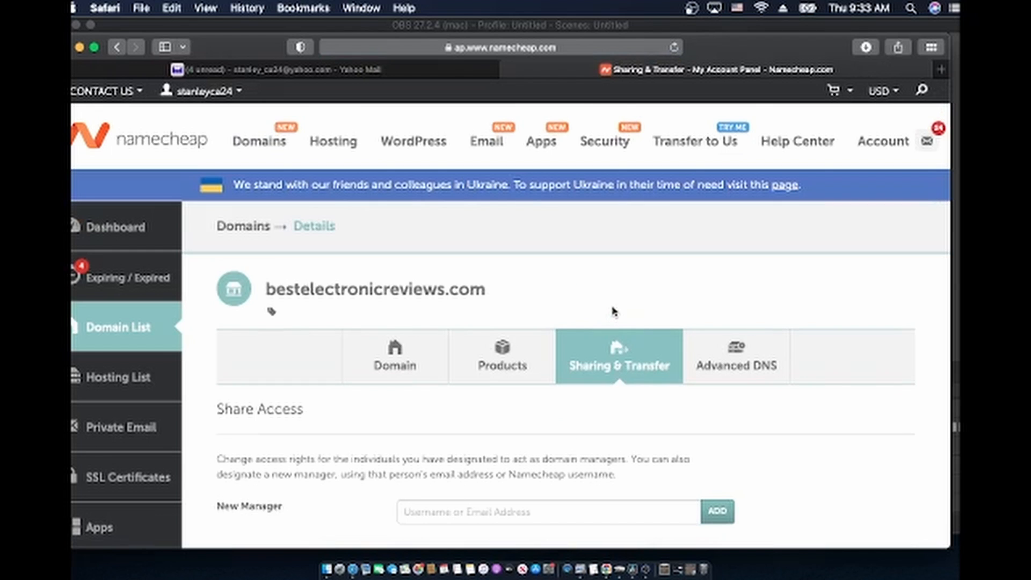
scroll(625, 371, "down", 3)
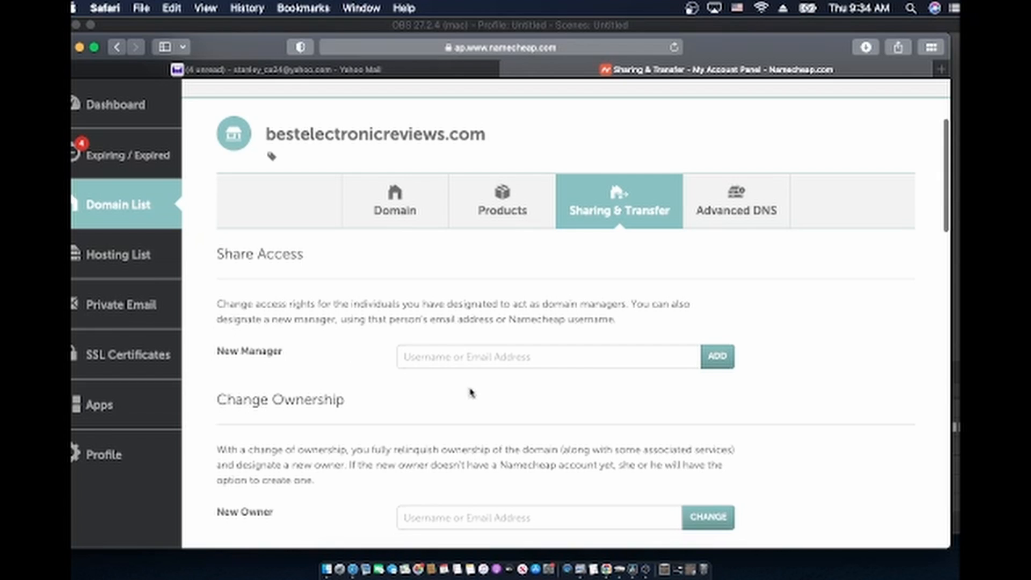
scroll(473, 377, "down", 3)
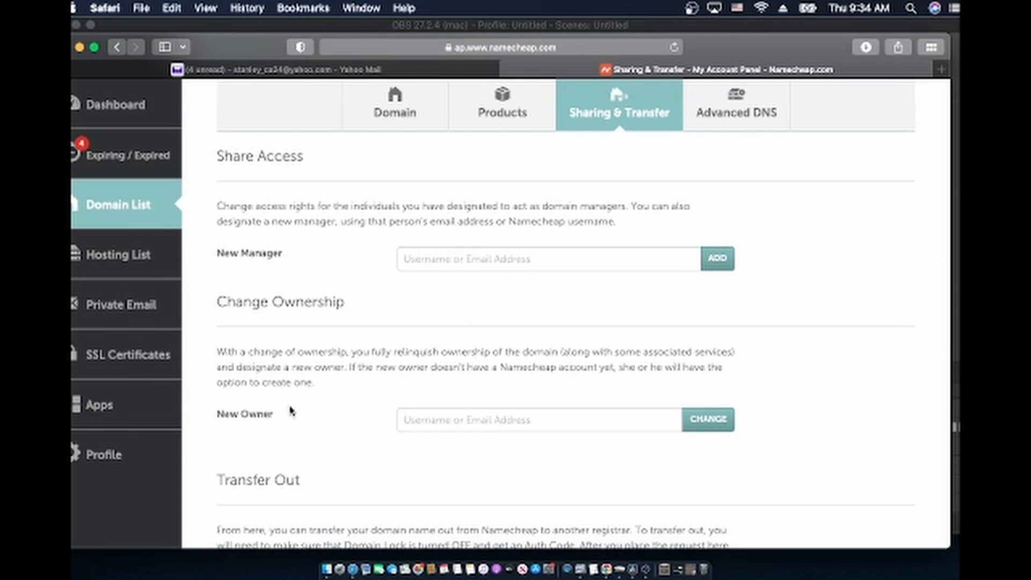
scroll(451, 422, "down", 3)
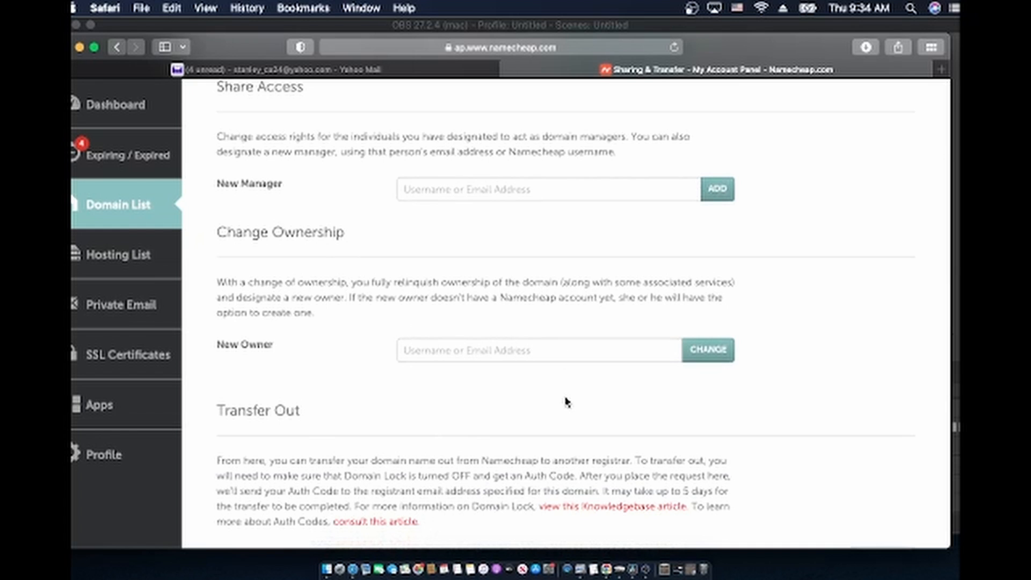
scroll(566, 402, "down", 6)
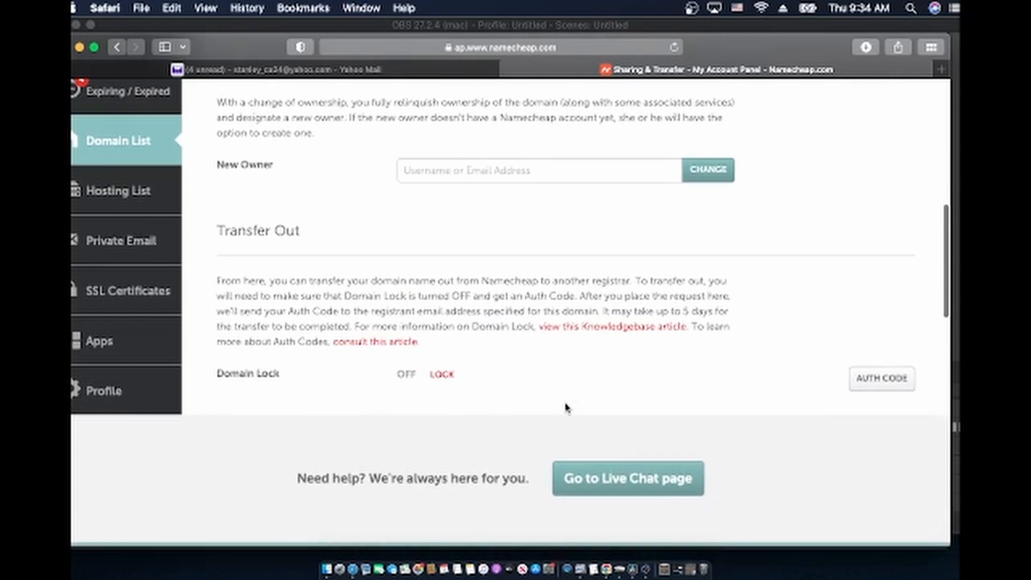
scroll(567, 408, "down", 1)
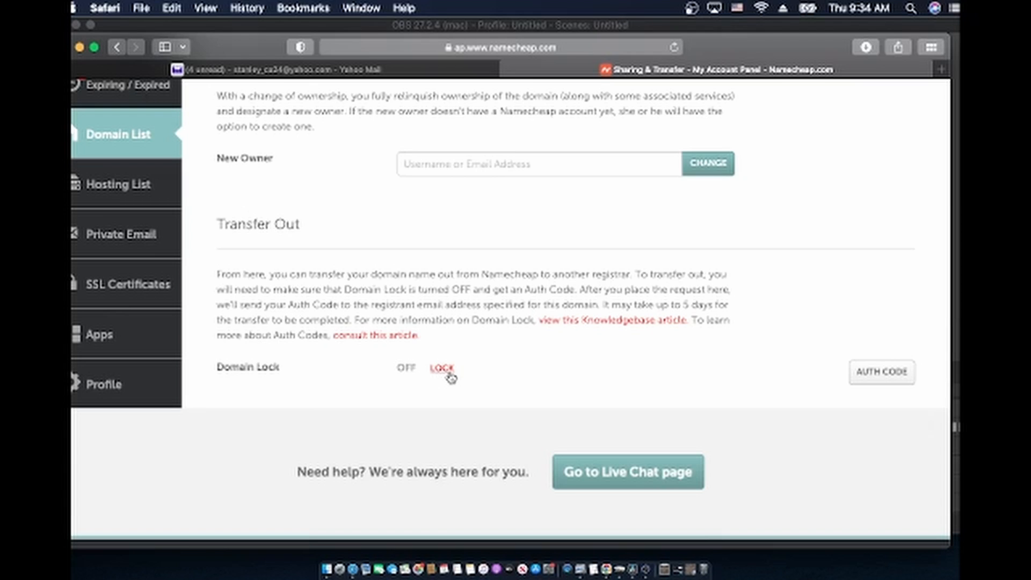
scroll(419, 376, "down", 1)
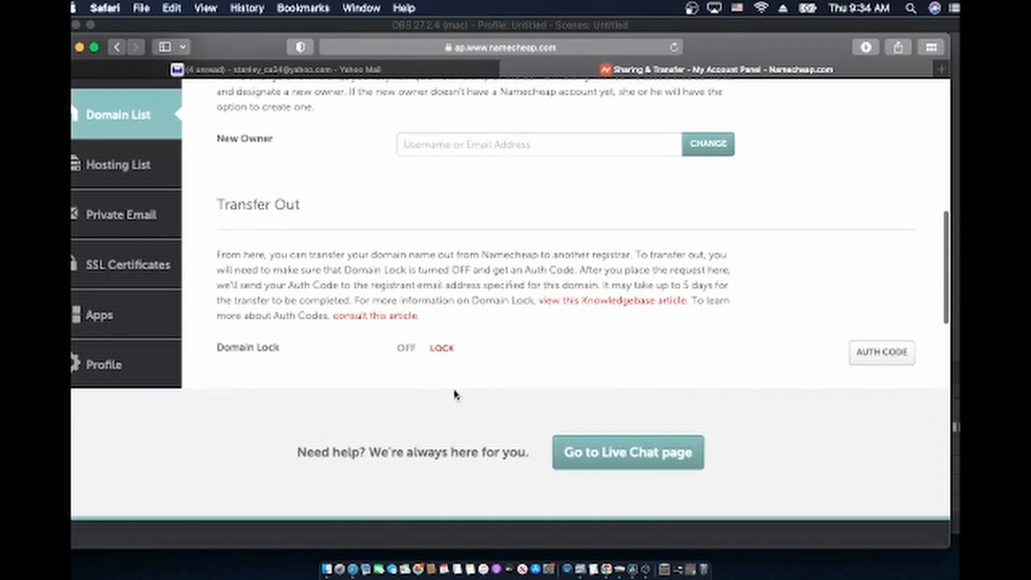
left_click(441, 350)
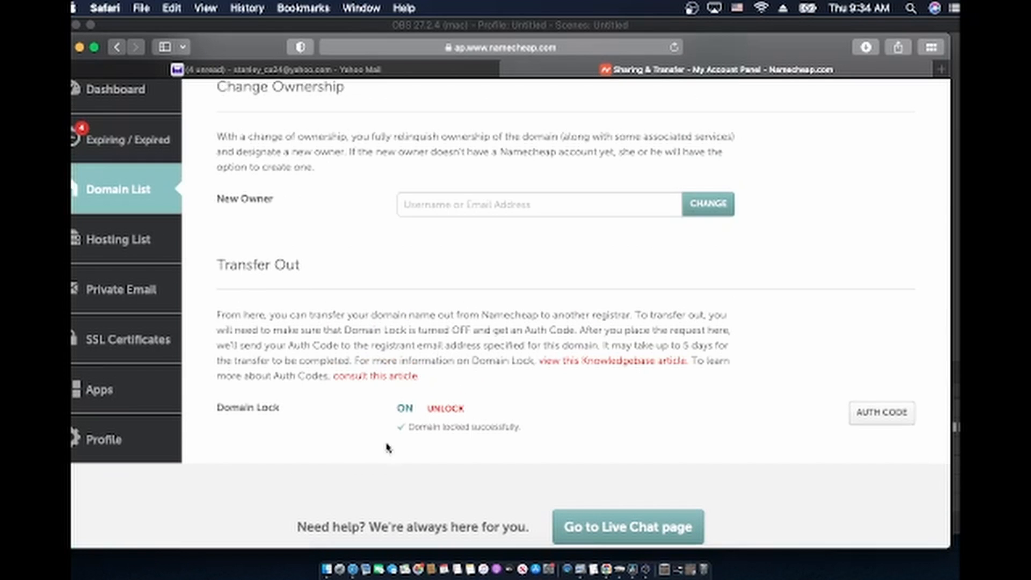
scroll(471, 436, "down", 3)
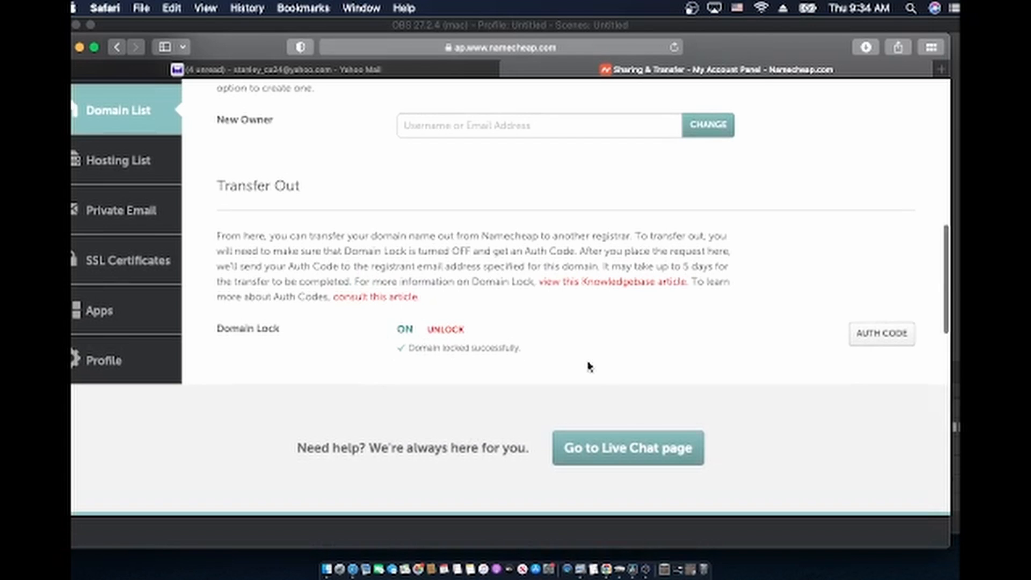
- Cancel the transfer auth code request without choosing a reason, then open a new Safari tab
left_click(872, 341)
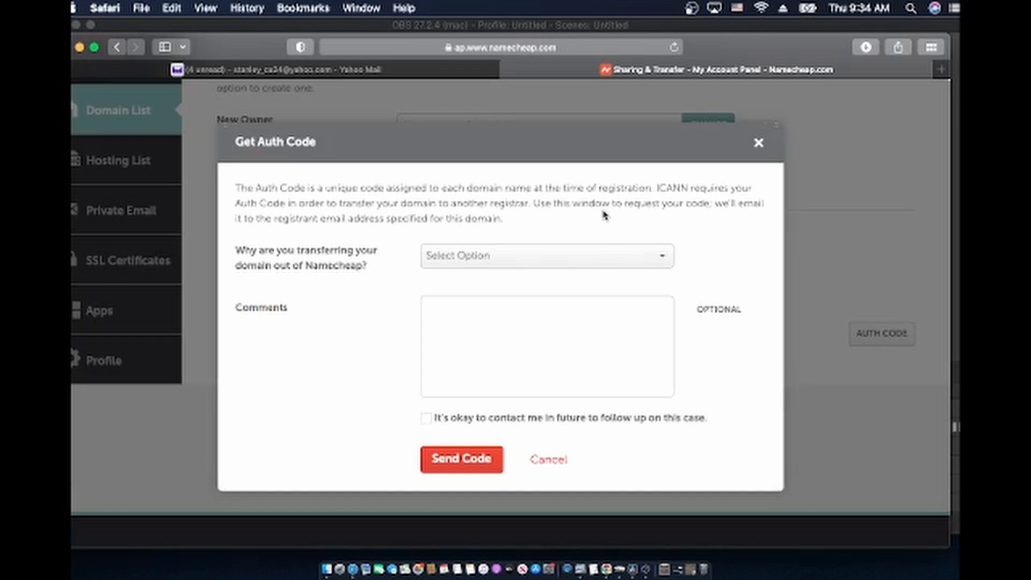
left_click(604, 257)
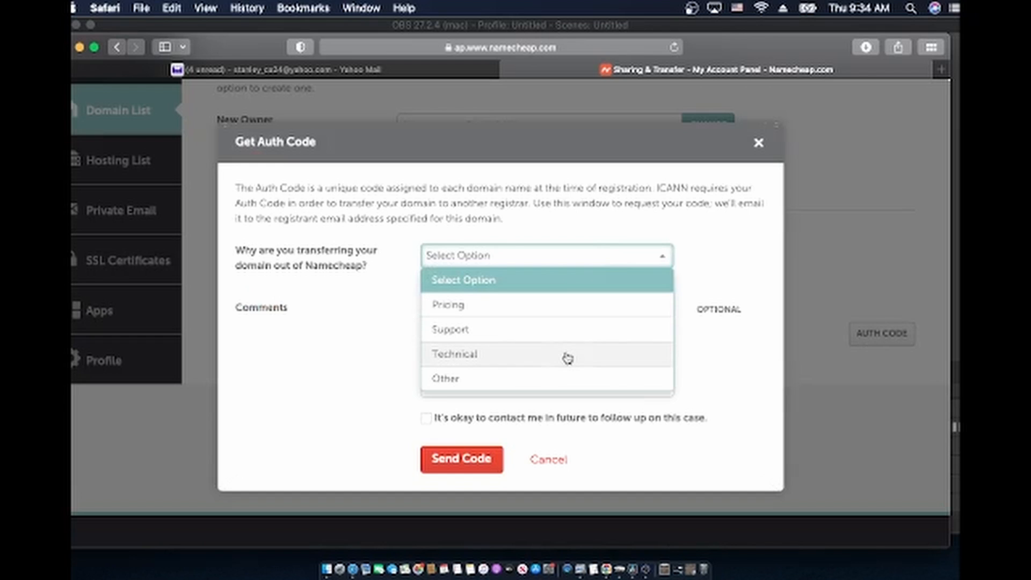
left_click(346, 340)
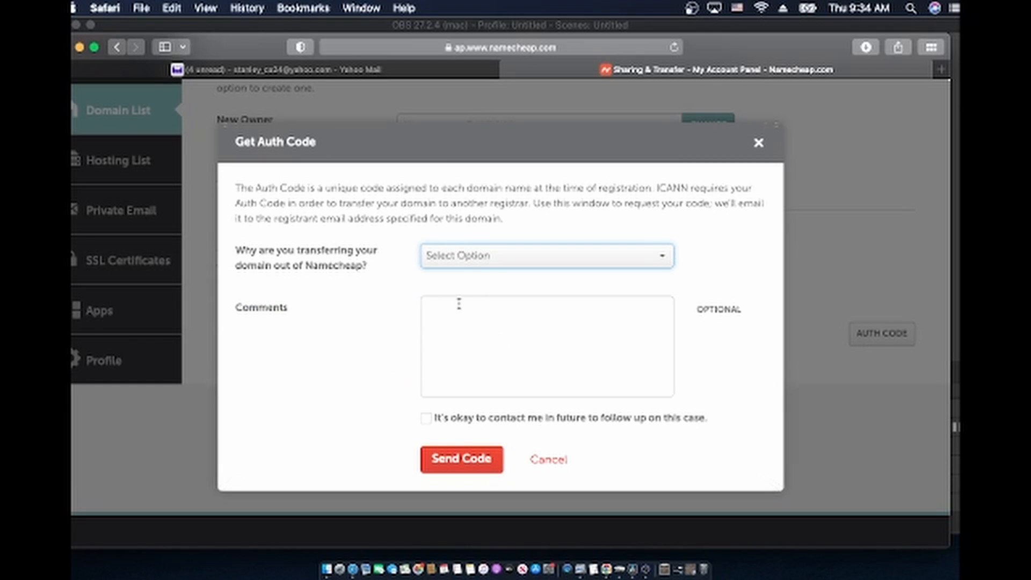
left_click(496, 258)
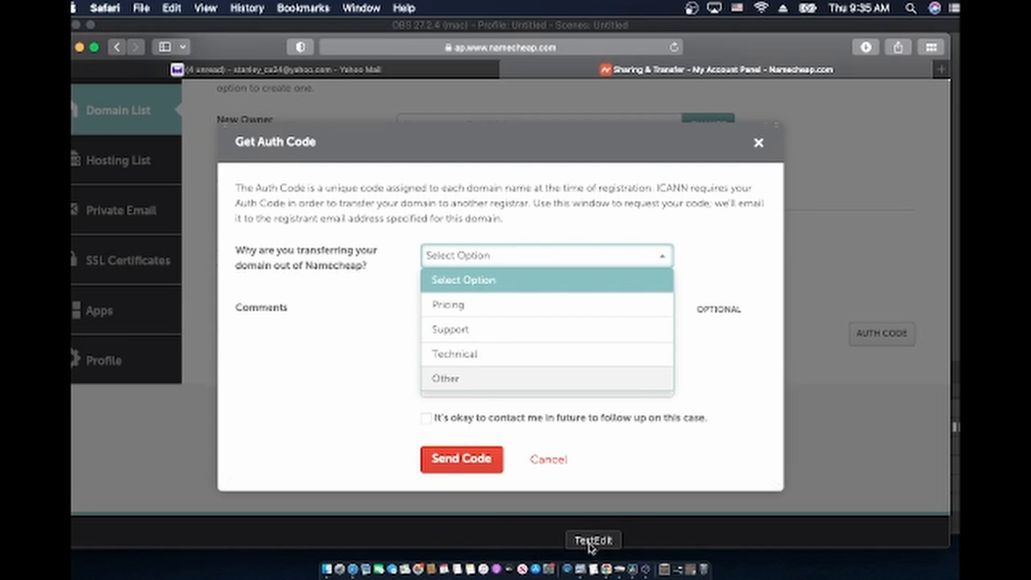
left_click(548, 460)
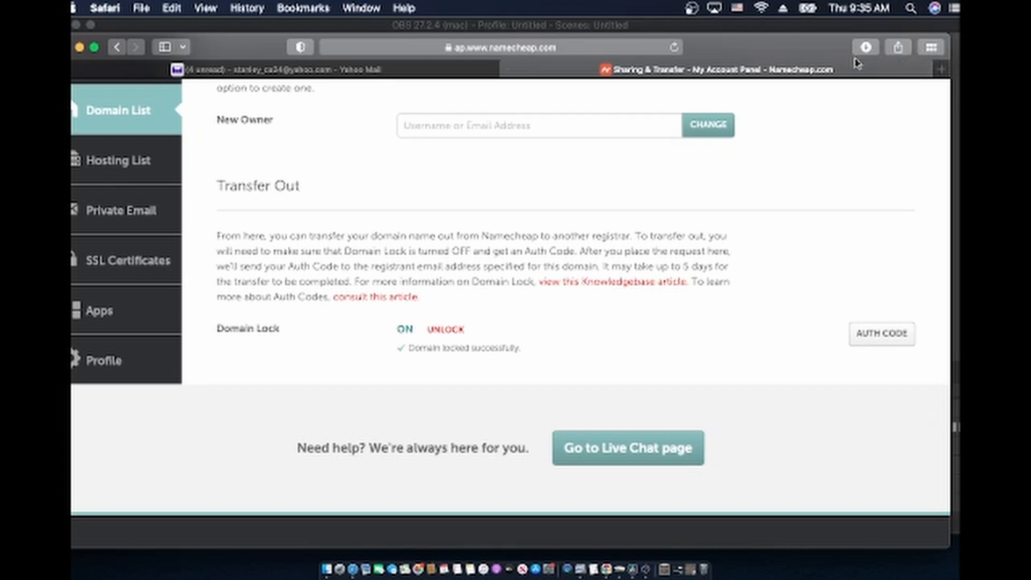
left_click(941, 70)
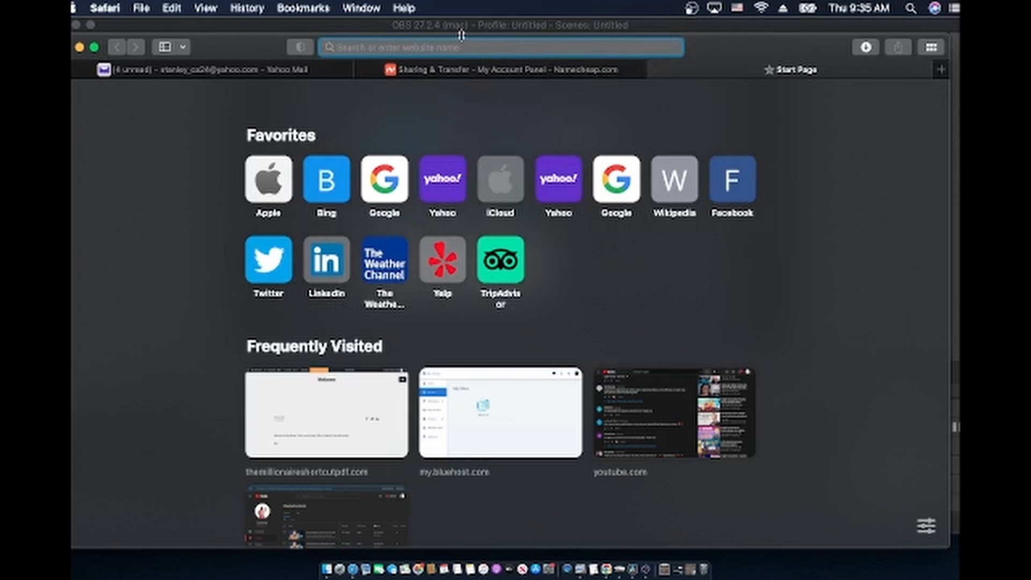
- Paste Millionairetek.com/hosting into the new tab's address bar
type("Millionairetek.com/hosting")
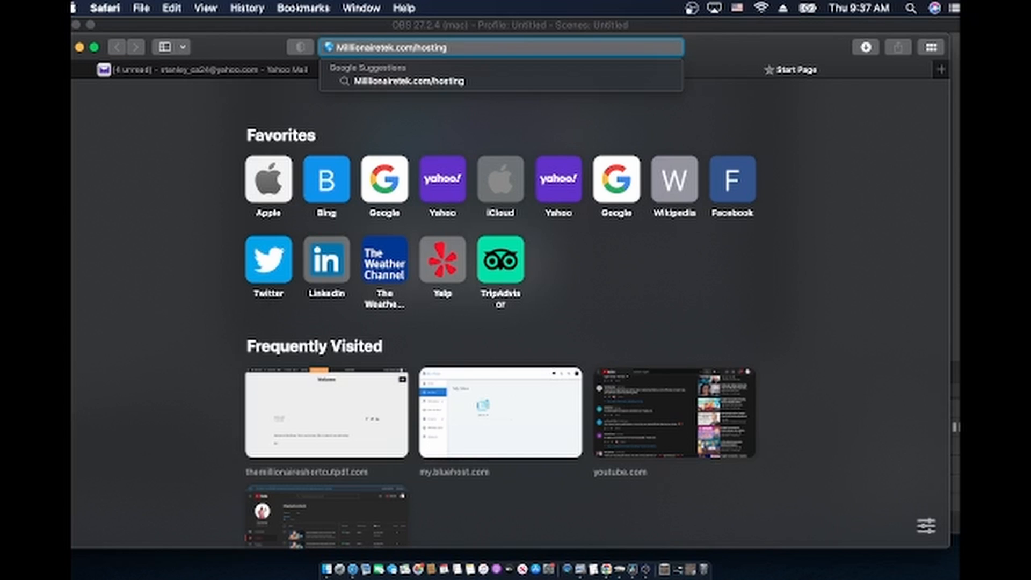
- Load Millionairetek.com/hosting, bringing up the Bluehost homepage
key("Return")
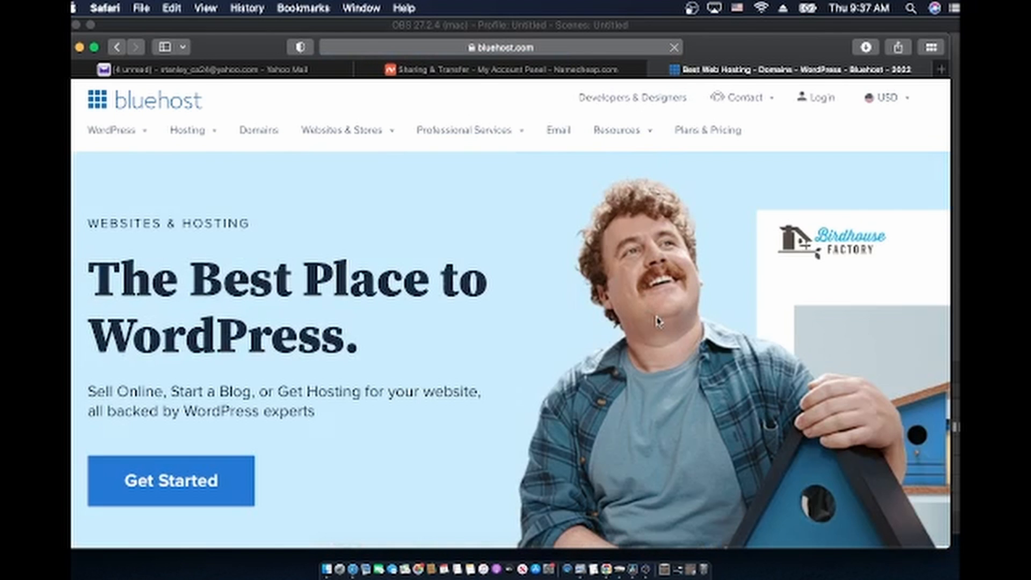
scroll(657, 321, "down", 5)
scroll(658, 321, "up", 5)
scroll(657, 321, "up", 1)
scroll(657, 321, "down", 1)
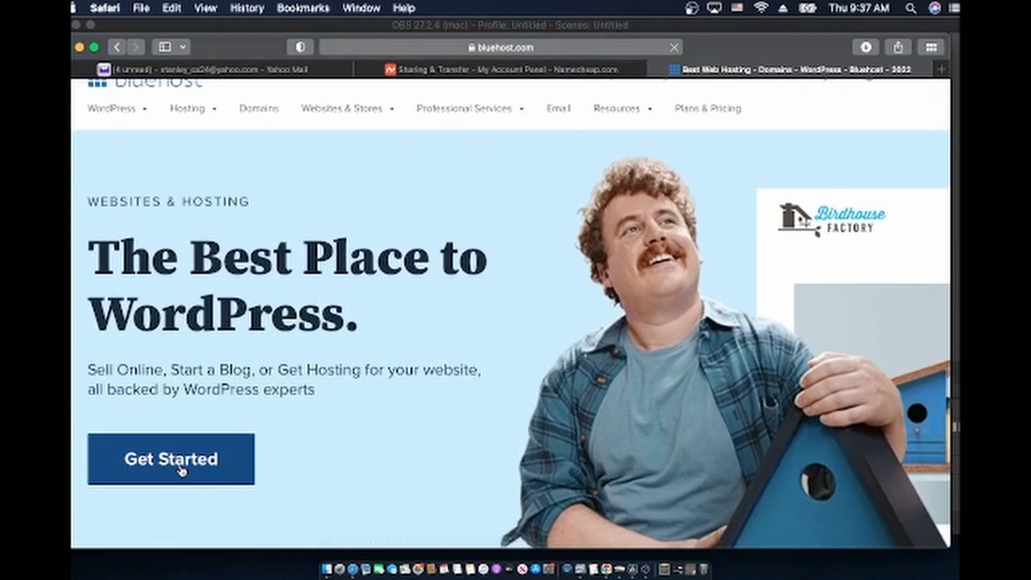
- Go to the Shared Hosting page and show the Basic, Plus, Choice Plus and Pro plan prices
left_click(181, 471)
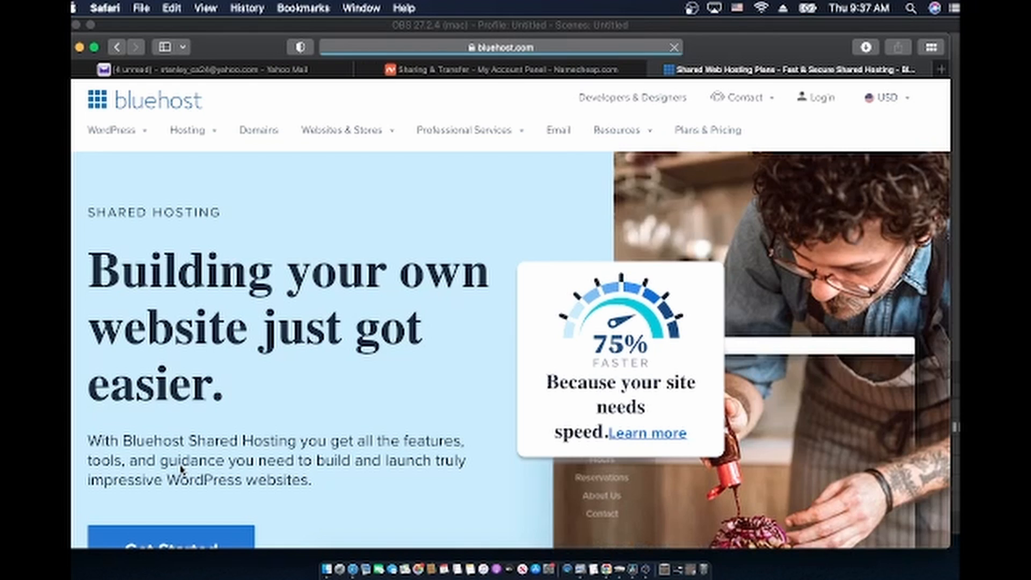
scroll(349, 393, "down", 5)
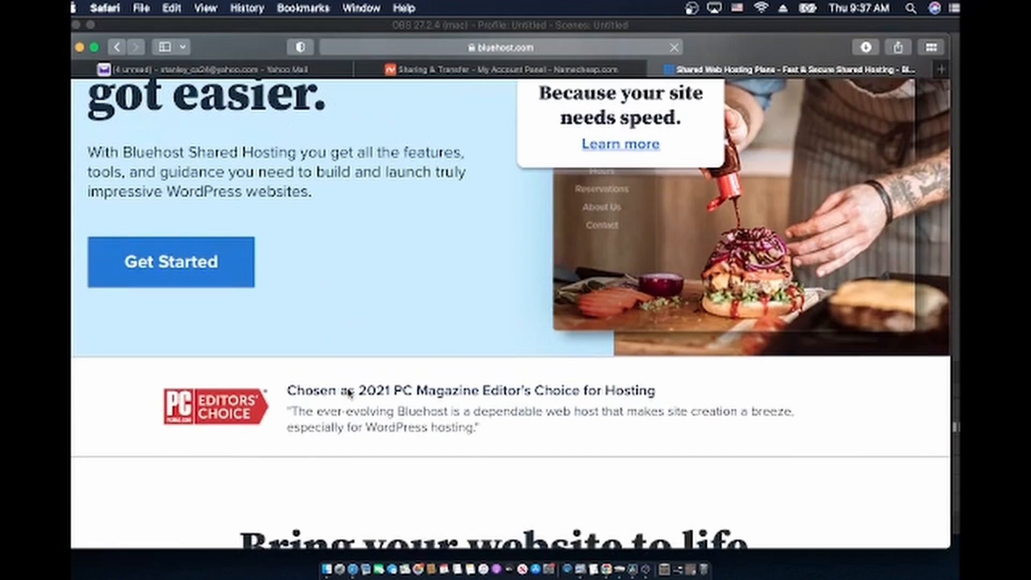
scroll(349, 393, "up", 3)
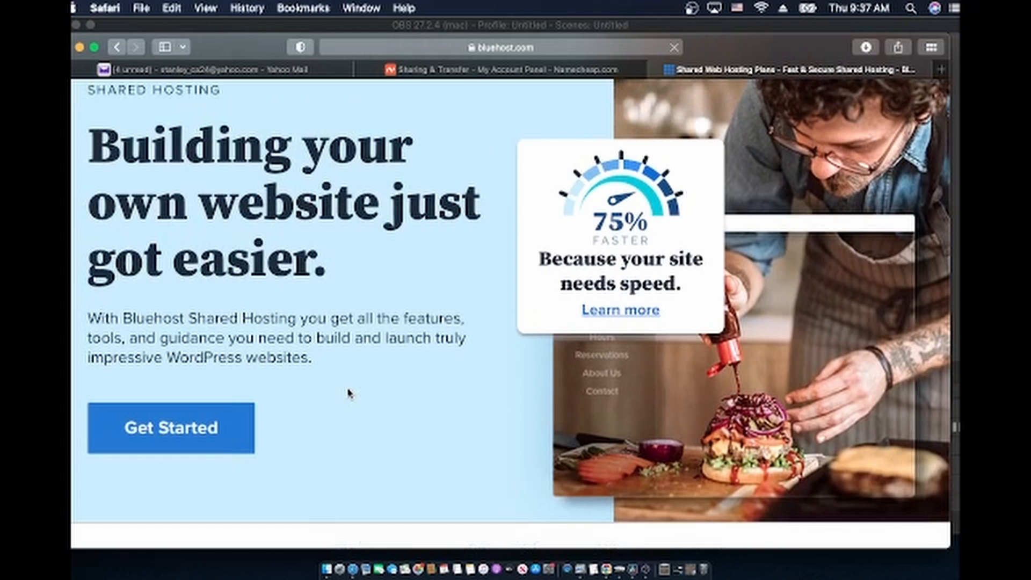
scroll(349, 394, "up", 3)
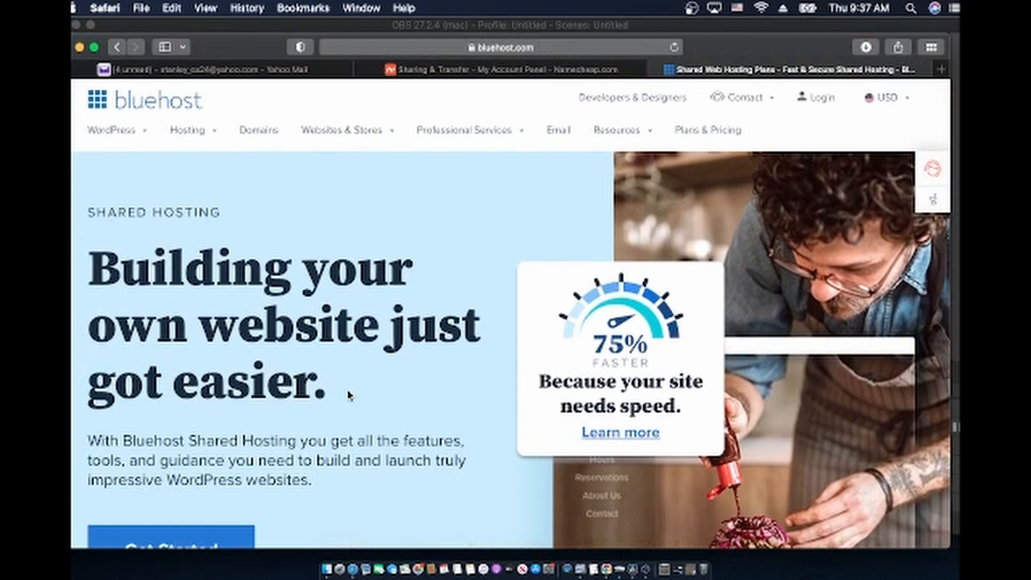
scroll(348, 396, "down", 2)
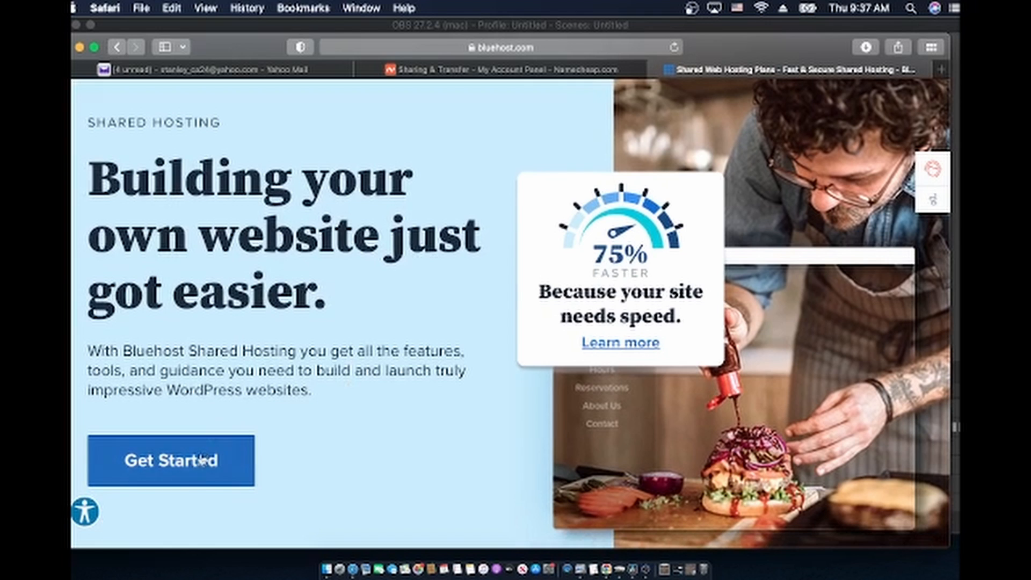
left_click(199, 463)
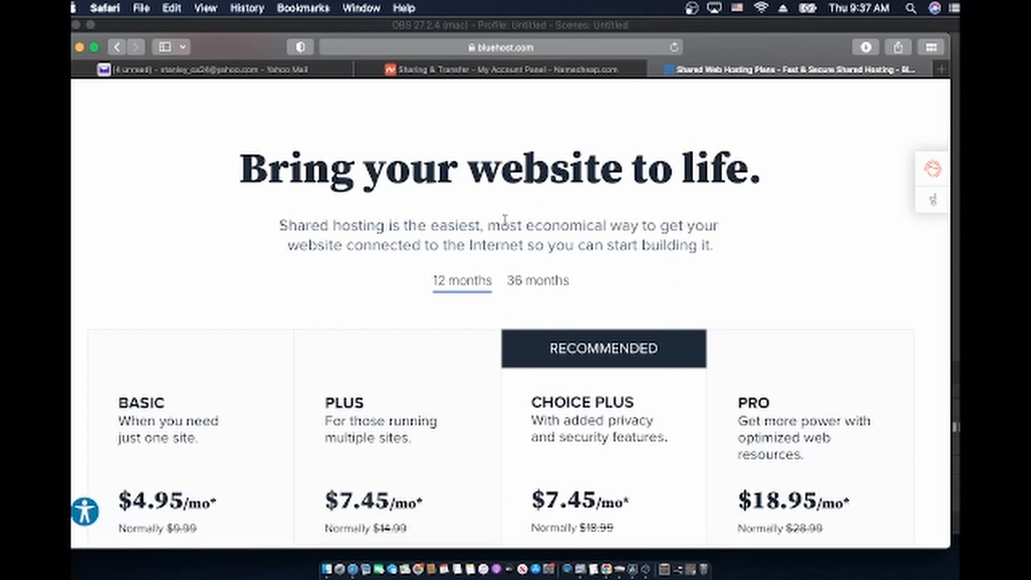
scroll(491, 330, "down", 3)
scroll(493, 331, "up", 2)
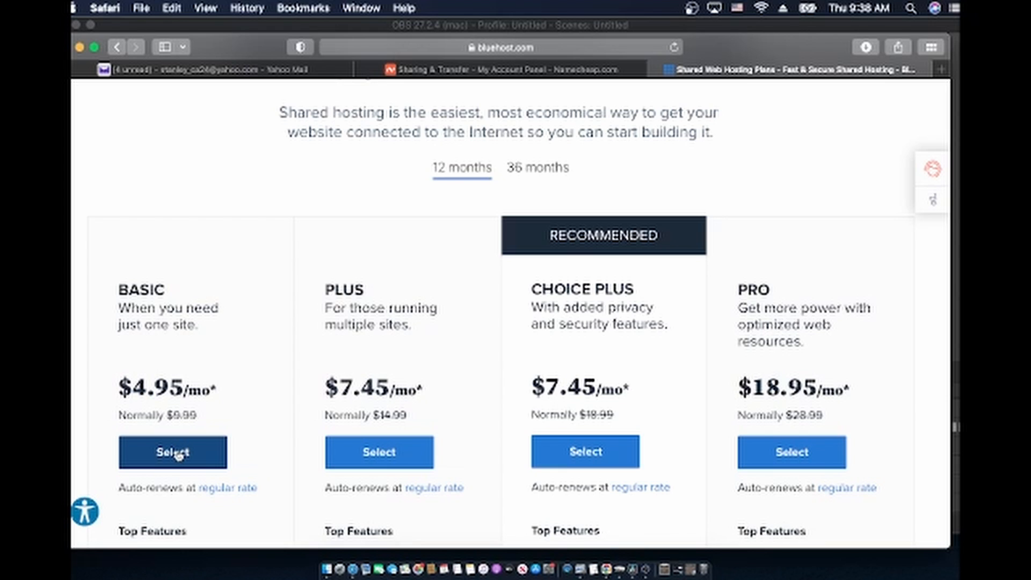
scroll(178, 453, "down", 5)
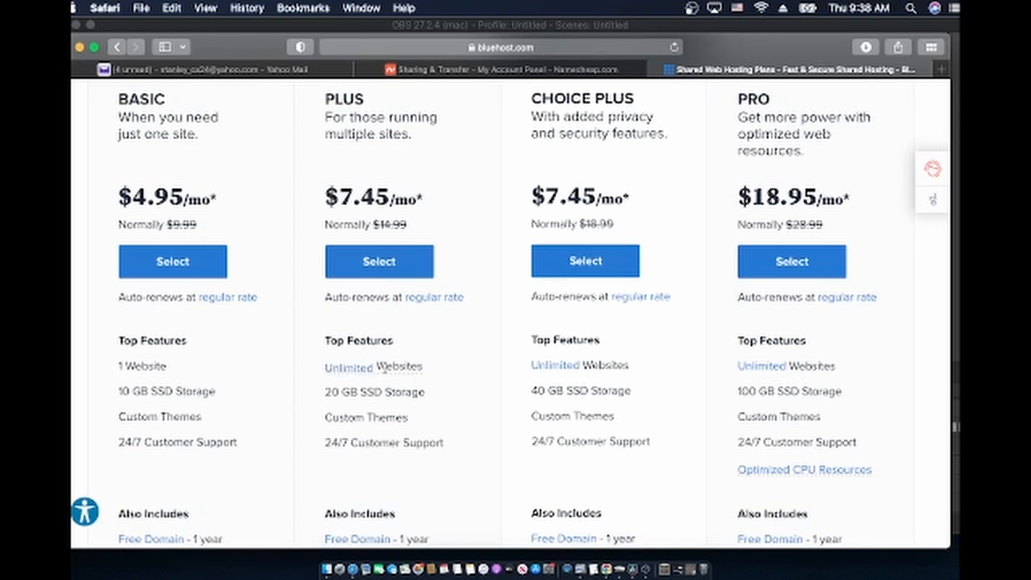
- Select the PLUS shared hosting plan from the pricing cards
scroll(382, 368, "up", 10)
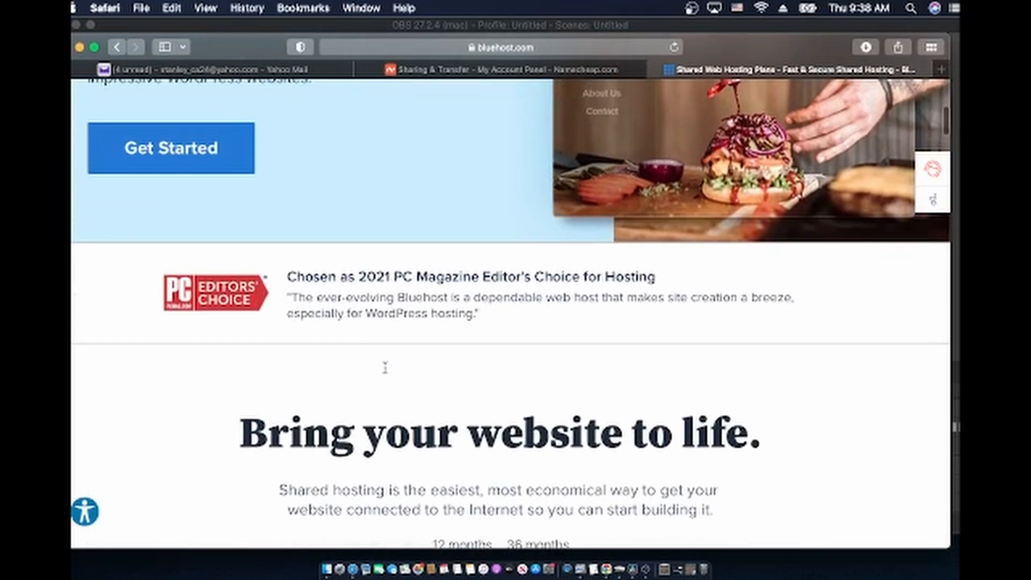
scroll(385, 370, "down", 5)
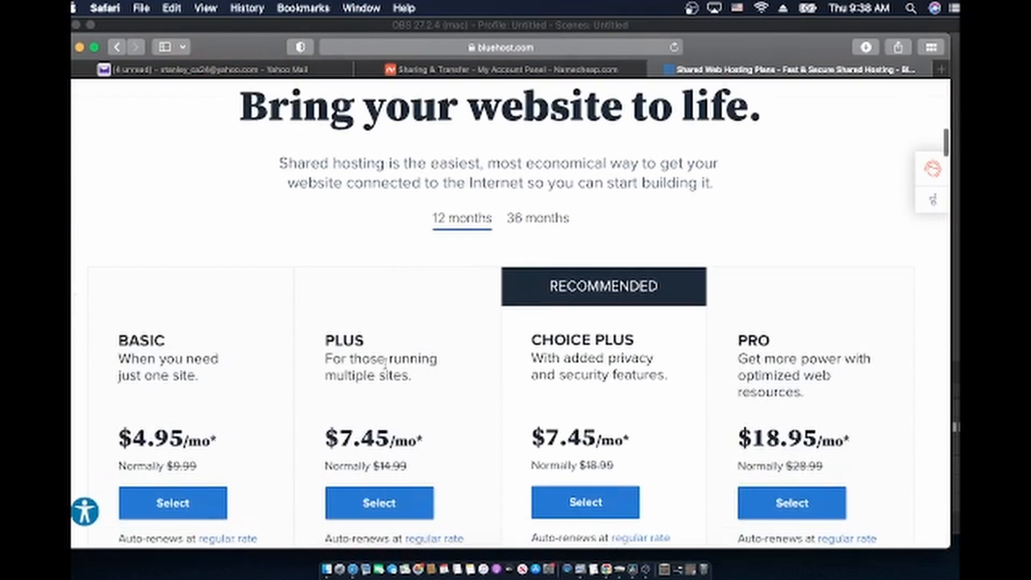
left_click(381, 504)
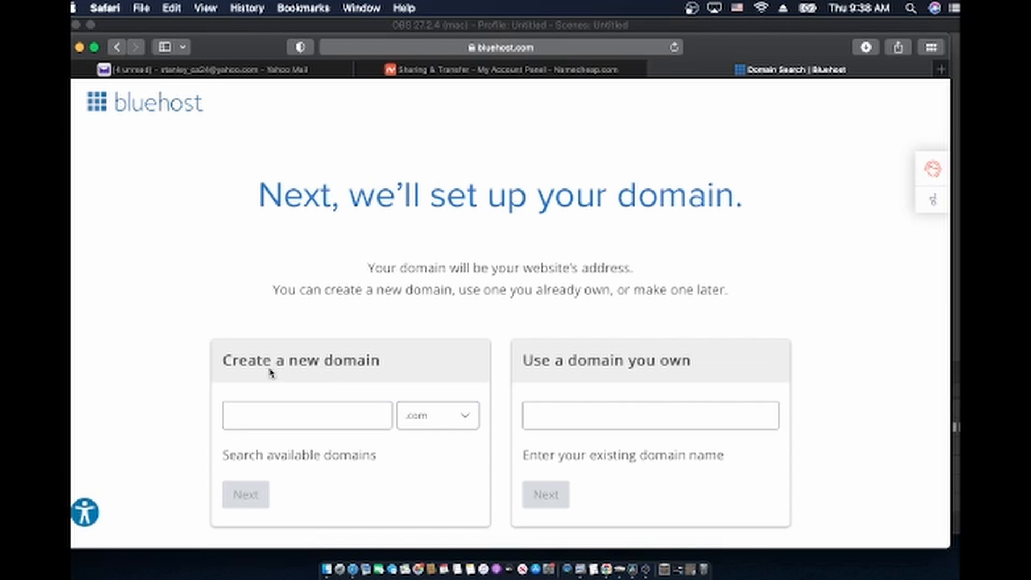
- Review the new-or-existing domain options, then go back to the Shared Hosting plans page
scroll(329, 461, "down", 5)
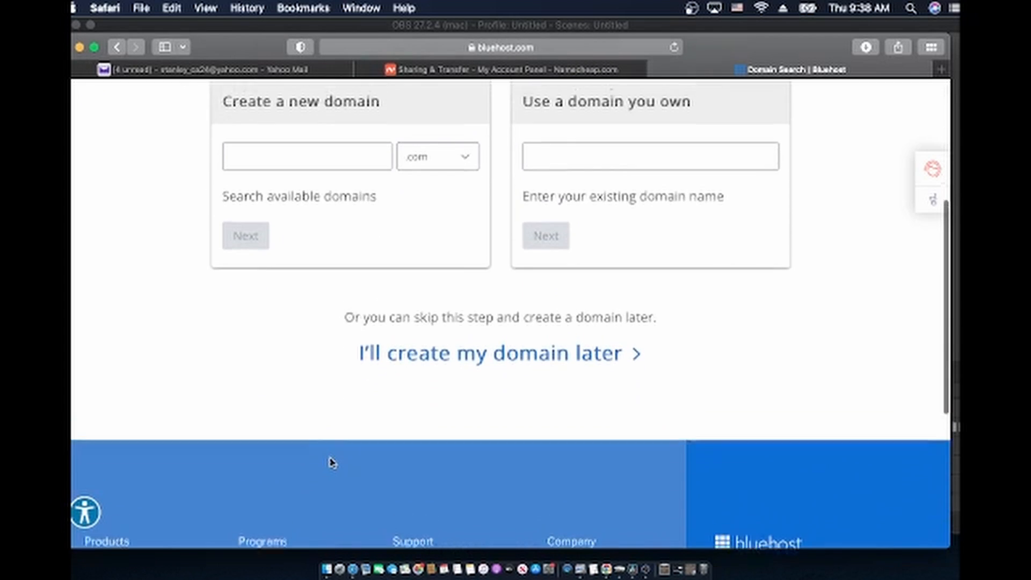
scroll(331, 461, "up", 3)
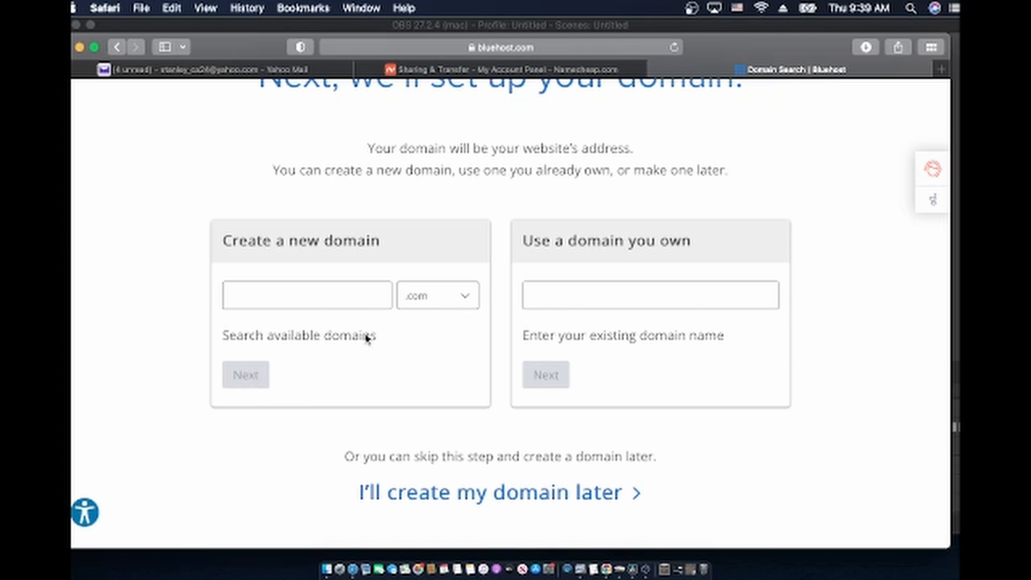
scroll(412, 359, "down", 3)
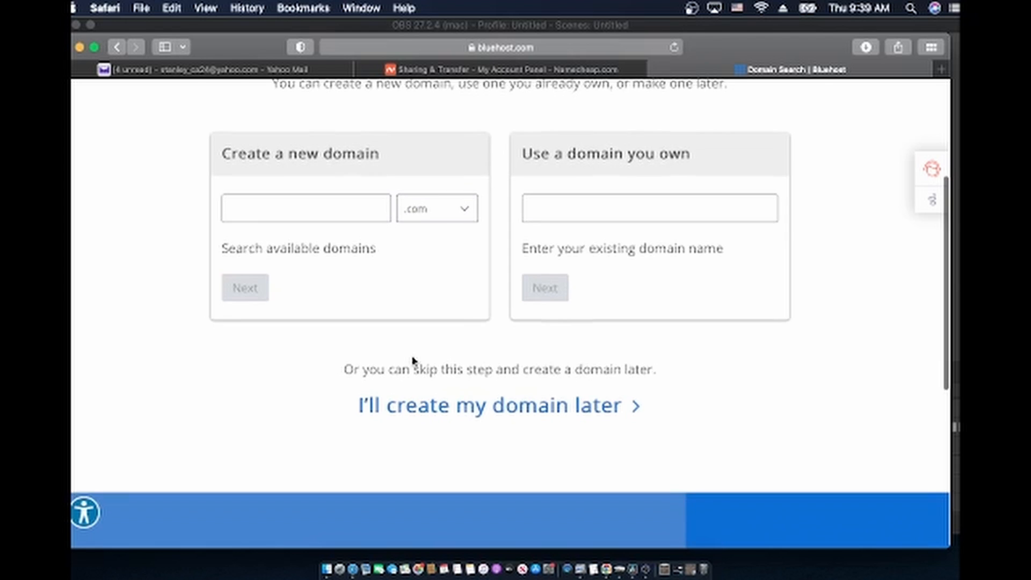
scroll(413, 359, "up", 4)
scroll(412, 361, "up", 2)
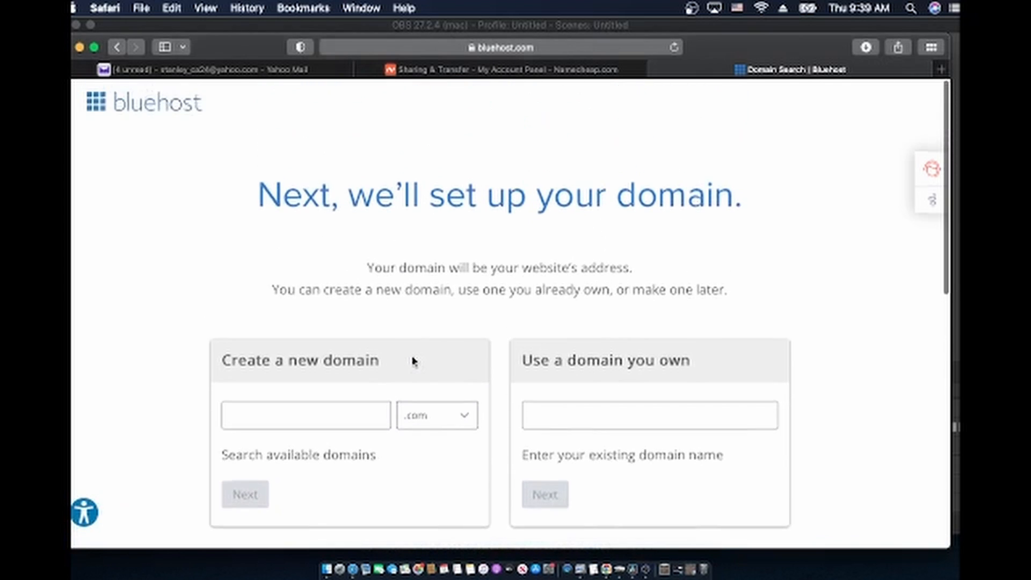
scroll(412, 361, "down", 3)
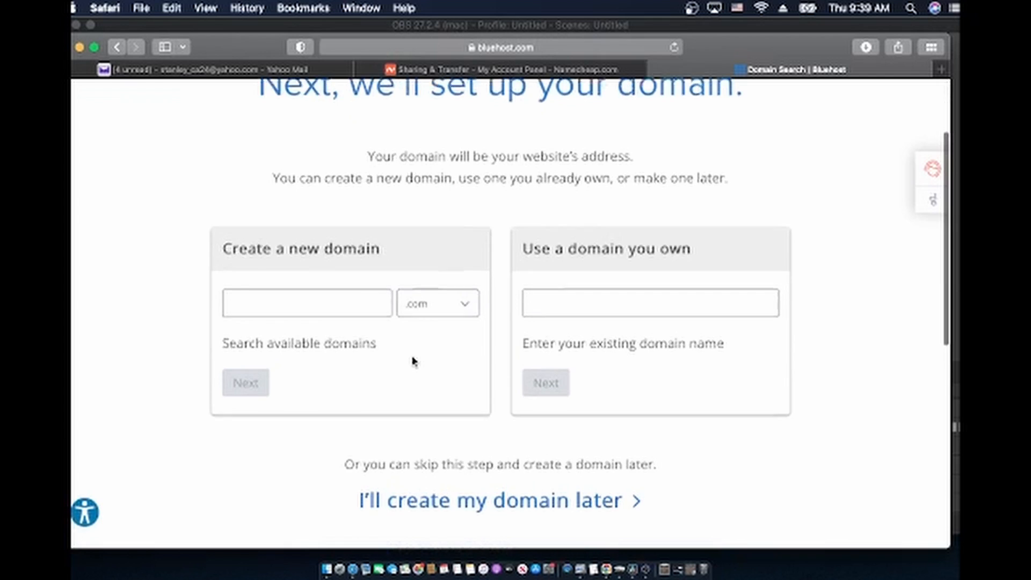
scroll(414, 359, "down", 5)
scroll(414, 359, "up", 7)
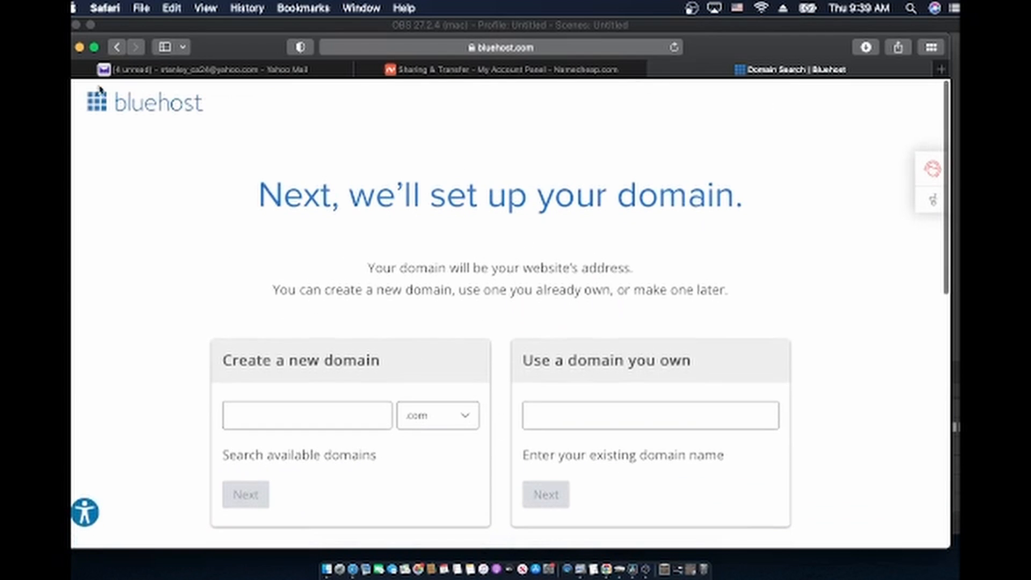
left_click(116, 48)
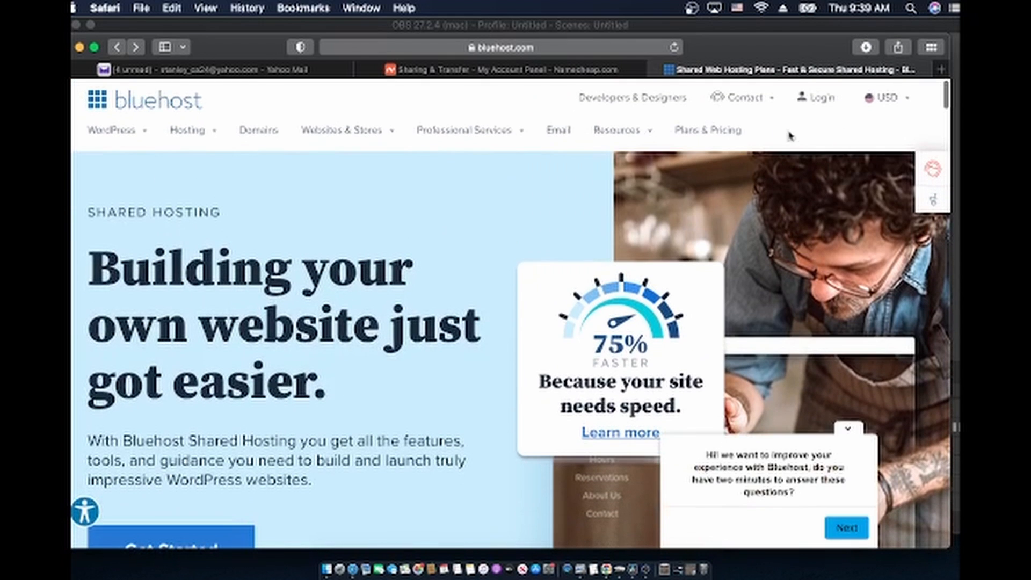
- Log in to the Bluehost account using Safari's saved domain and password autofill
left_click(816, 99)
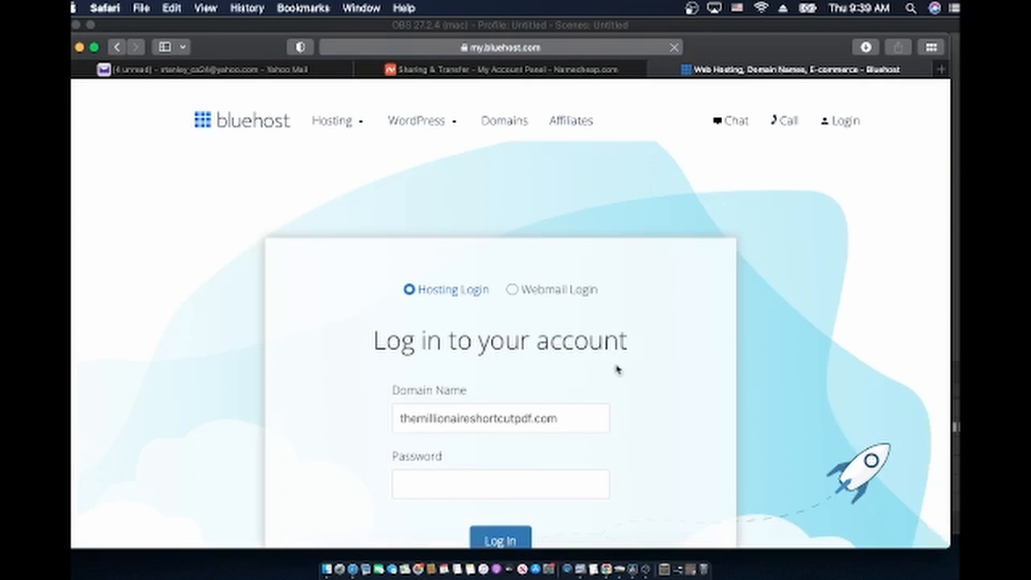
triple_click(565, 422)
type("bes")
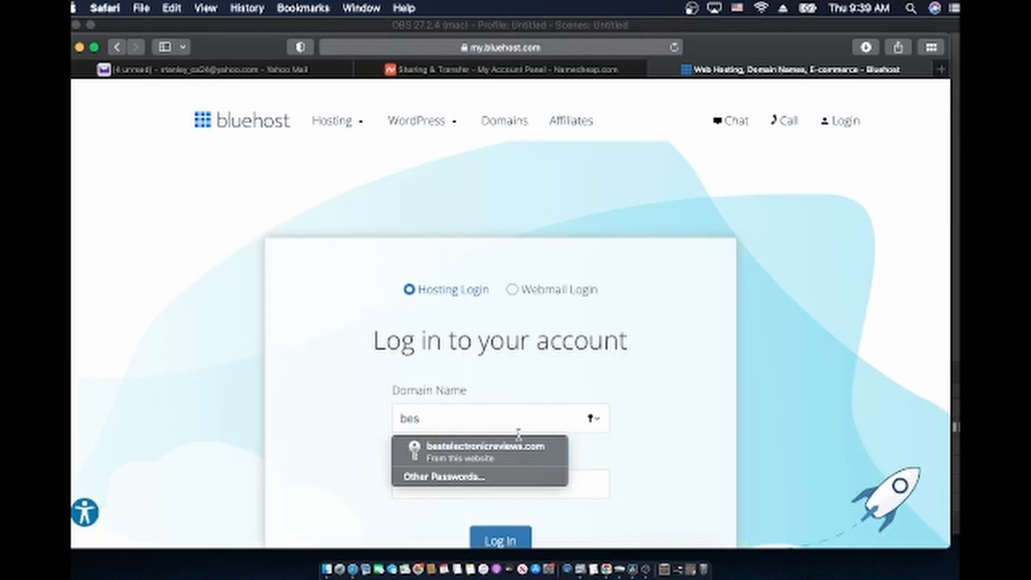
left_click(506, 449)
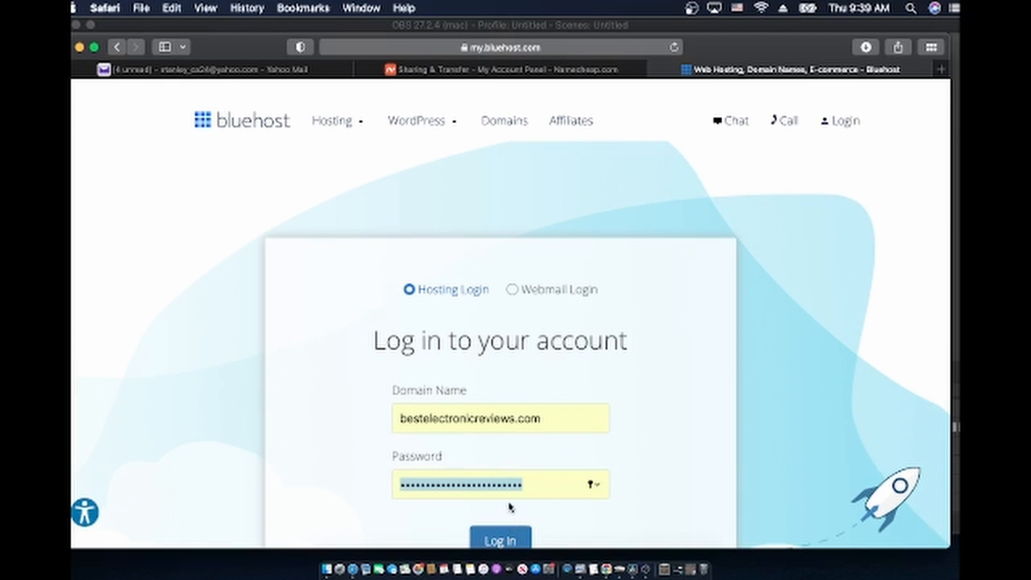
scroll(510, 507, "down", 3)
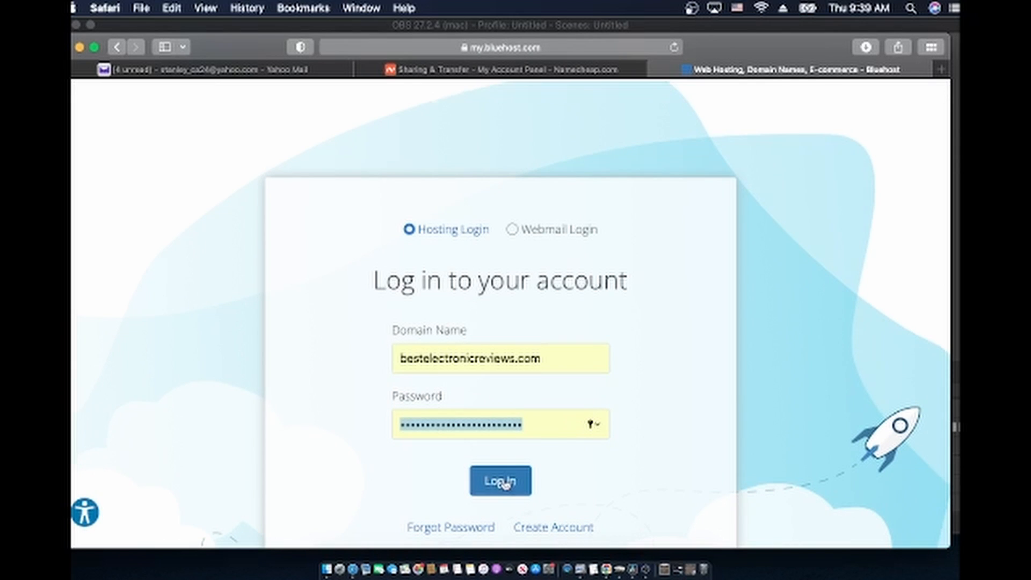
left_click(504, 483)
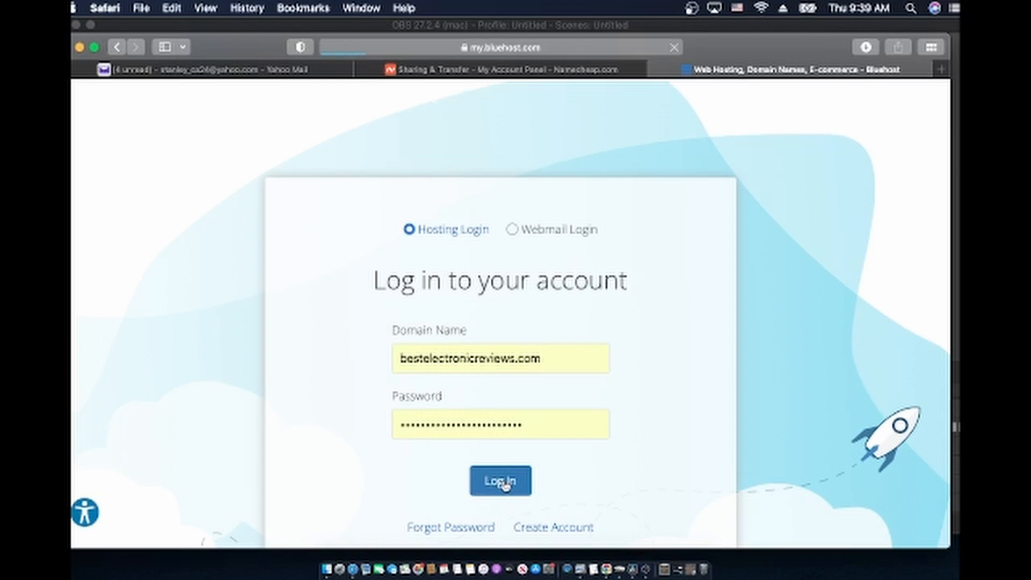
scroll(504, 483, "down", 10)
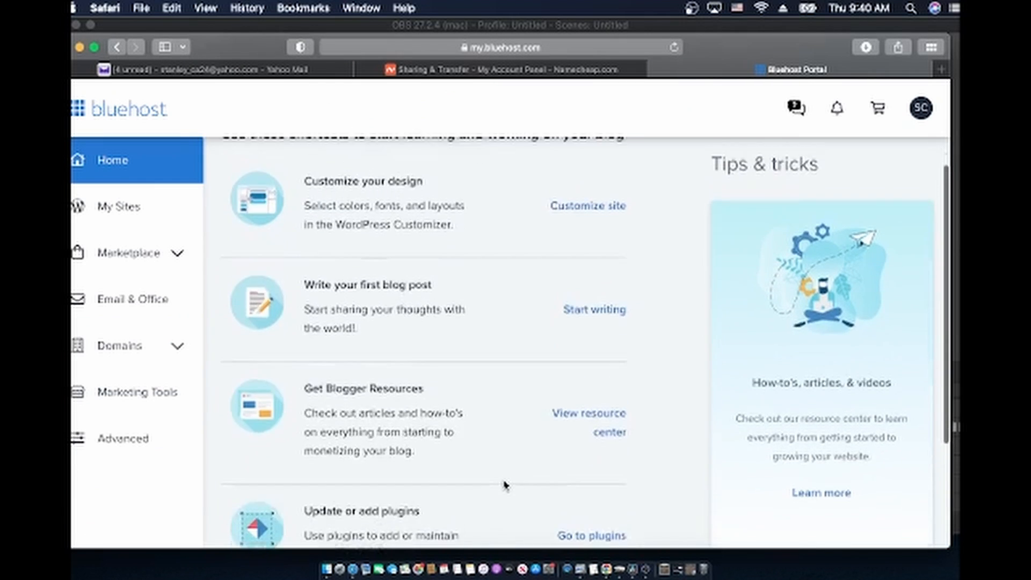
scroll(503, 483, "up", 6)
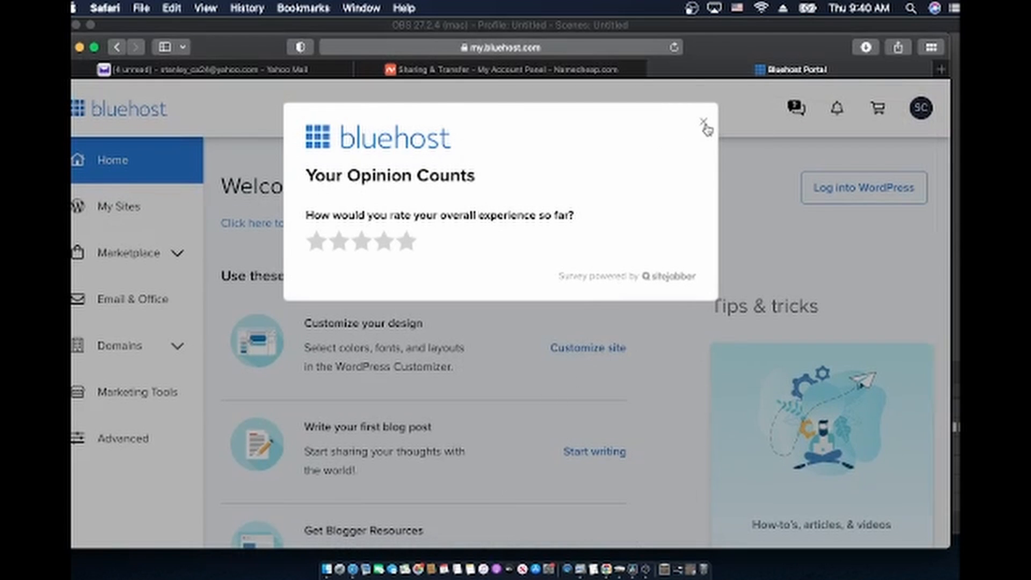
left_click(703, 127)
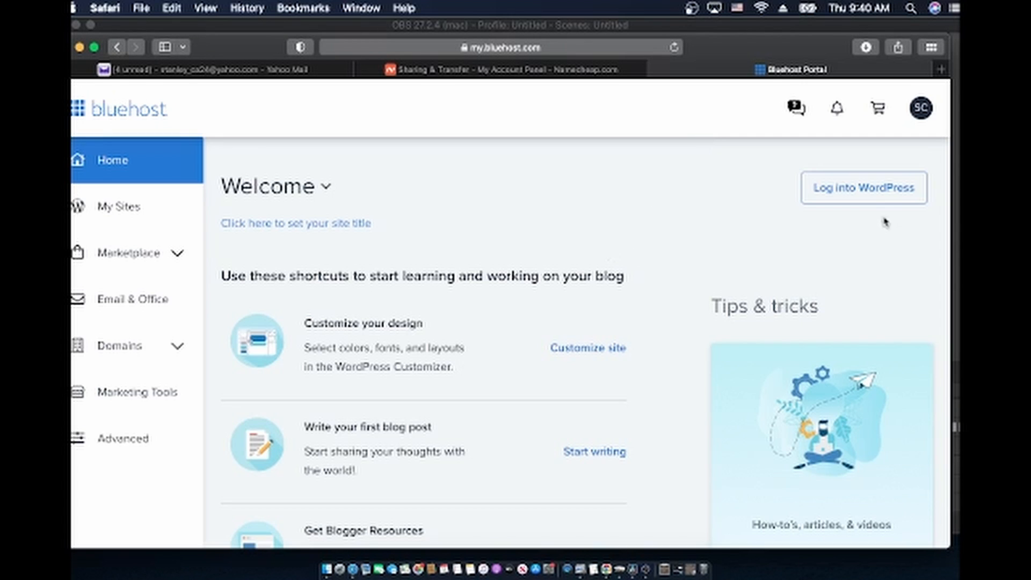
left_click(855, 196)
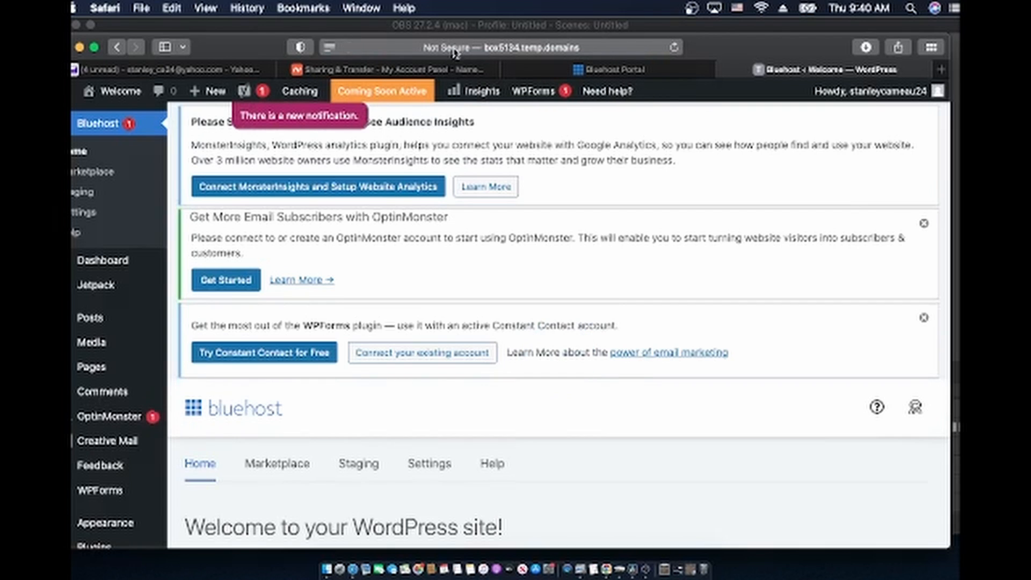
left_click(115, 48)
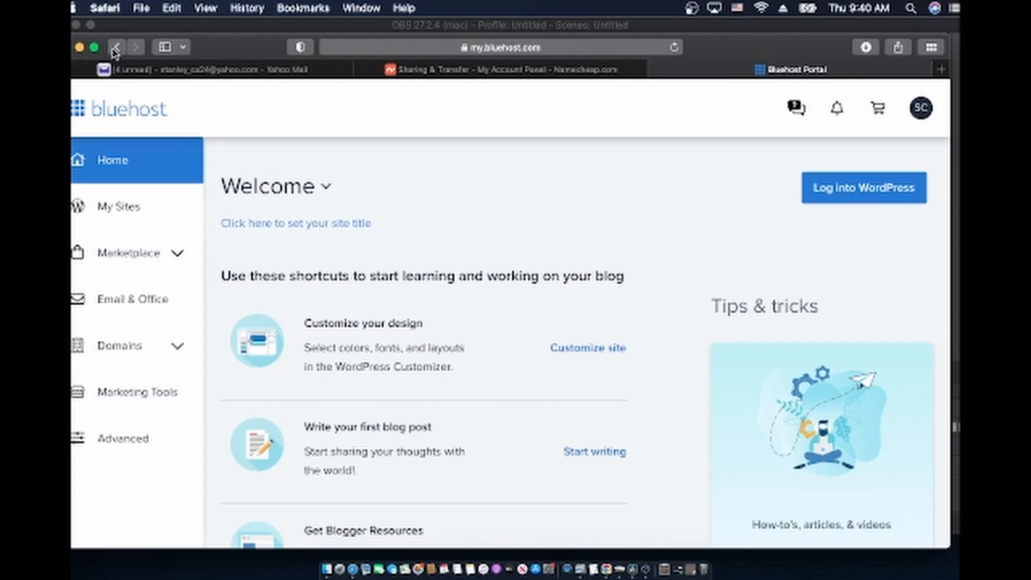
- Under Domains > My Domains, start Transfer To Bluehost for bestelectronicreviews.com
left_click(130, 348)
scroll(131, 375, "down", 2)
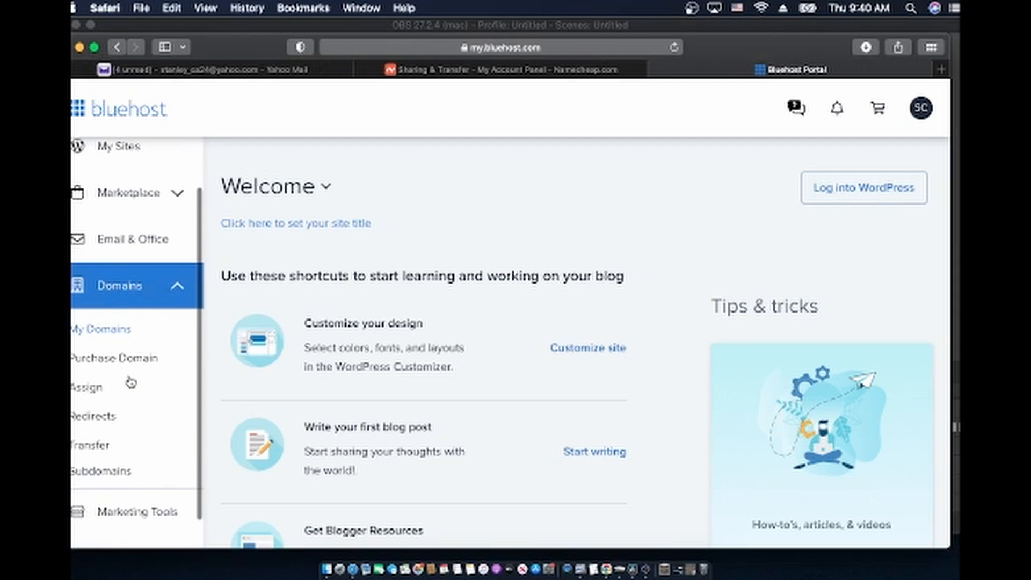
left_click(105, 337)
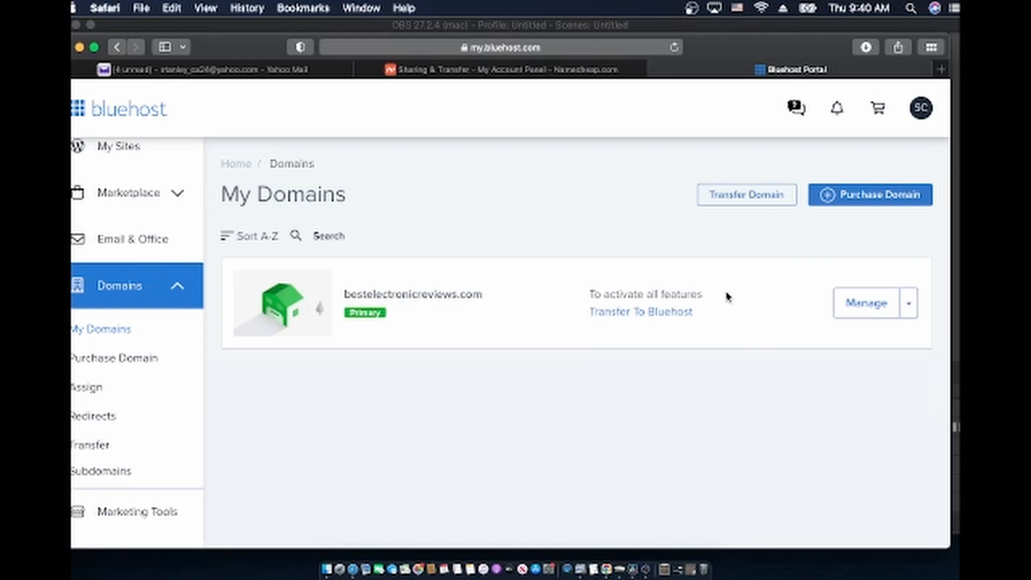
left_click(627, 316)
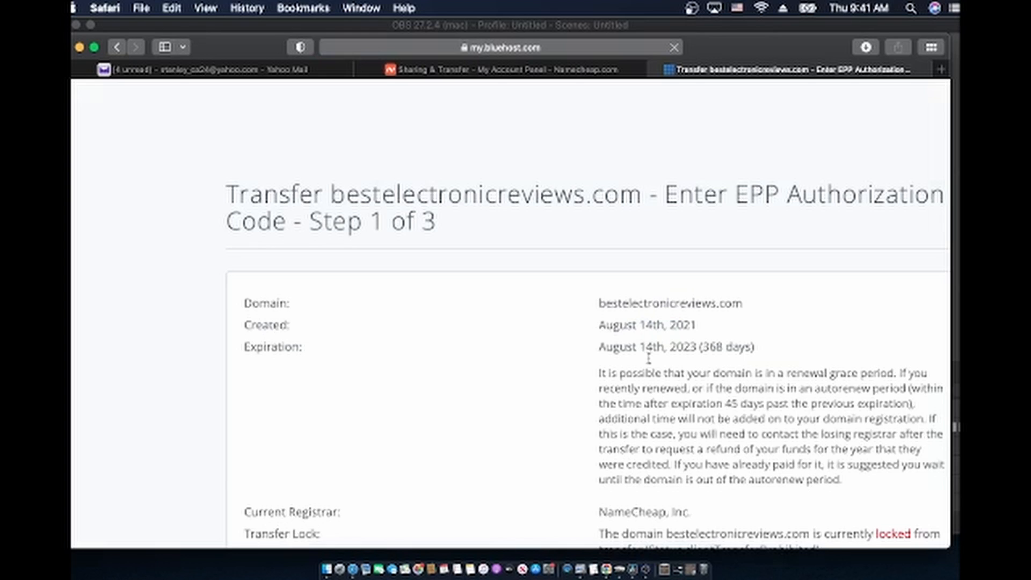
- Scroll to the EPP Authorization code field, then switch to the Yahoo Mail inbox
scroll(648, 358, "down", 6)
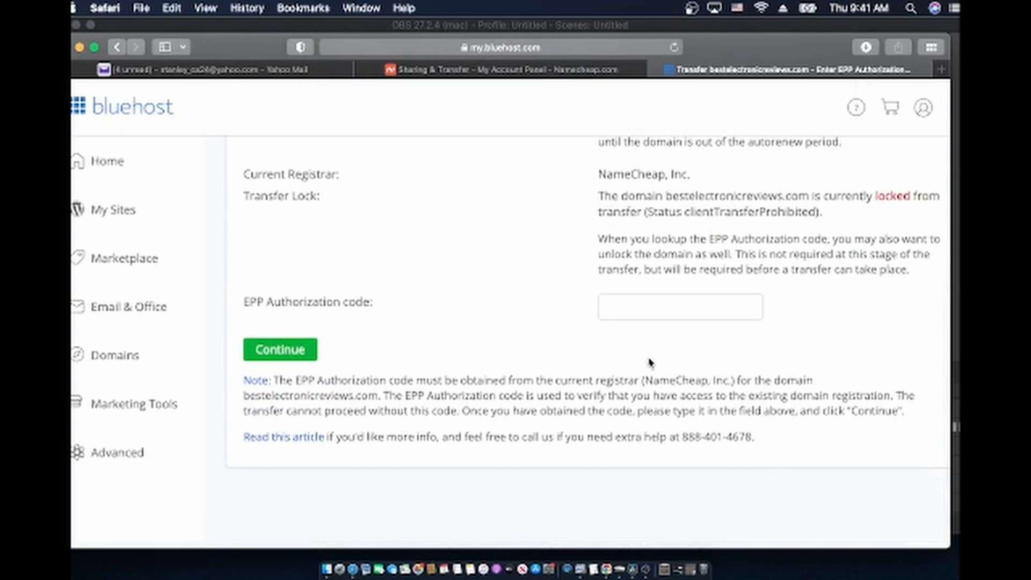
left_click(261, 71)
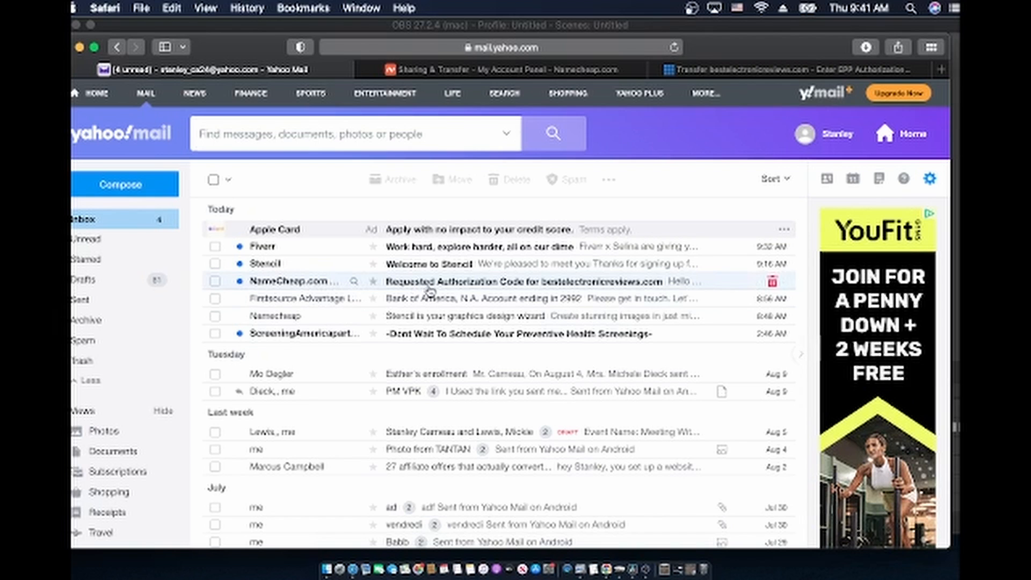
left_click(432, 282)
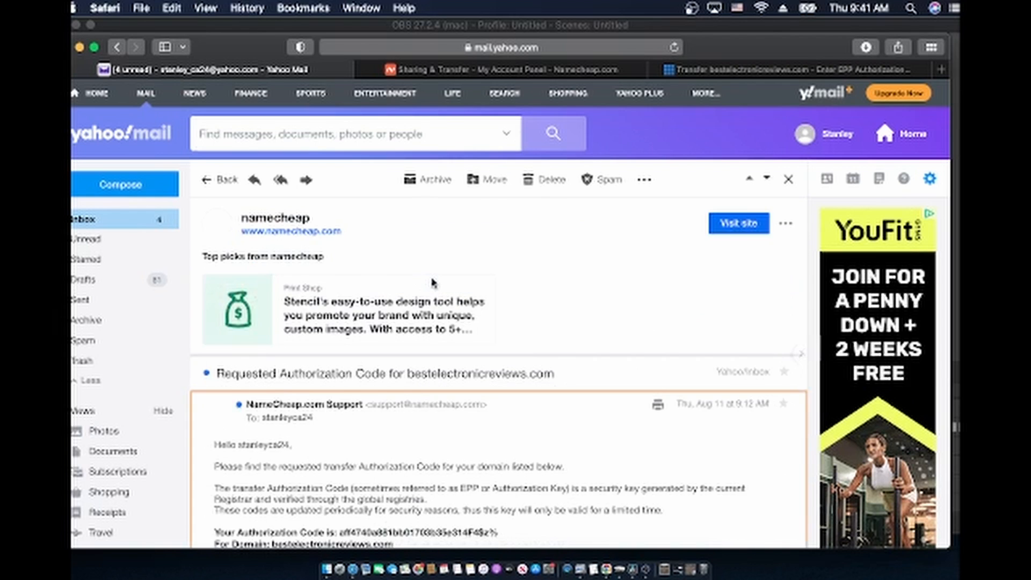
scroll(437, 279, "down", 2)
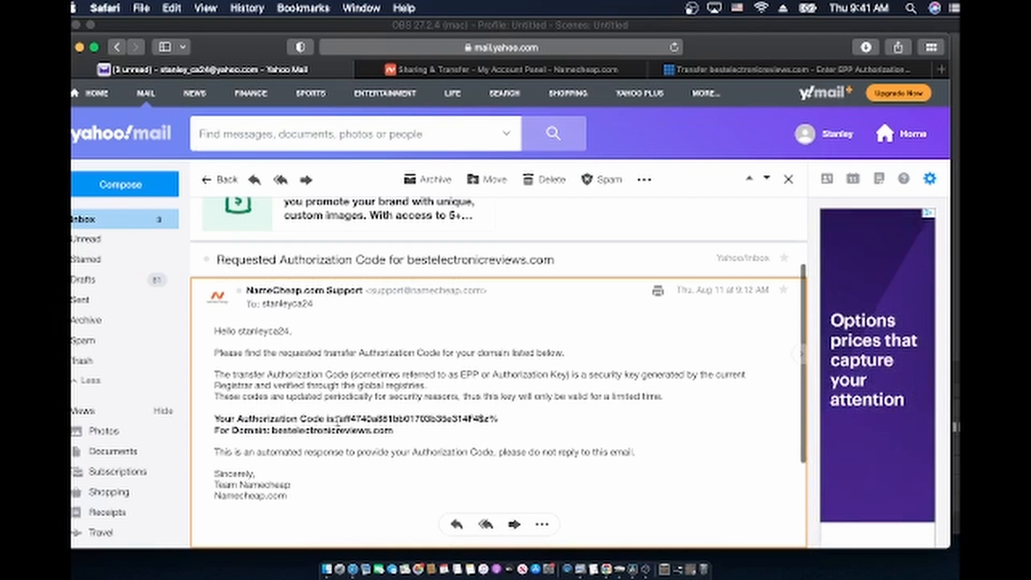
left_click_drag(339, 420, 495, 418)
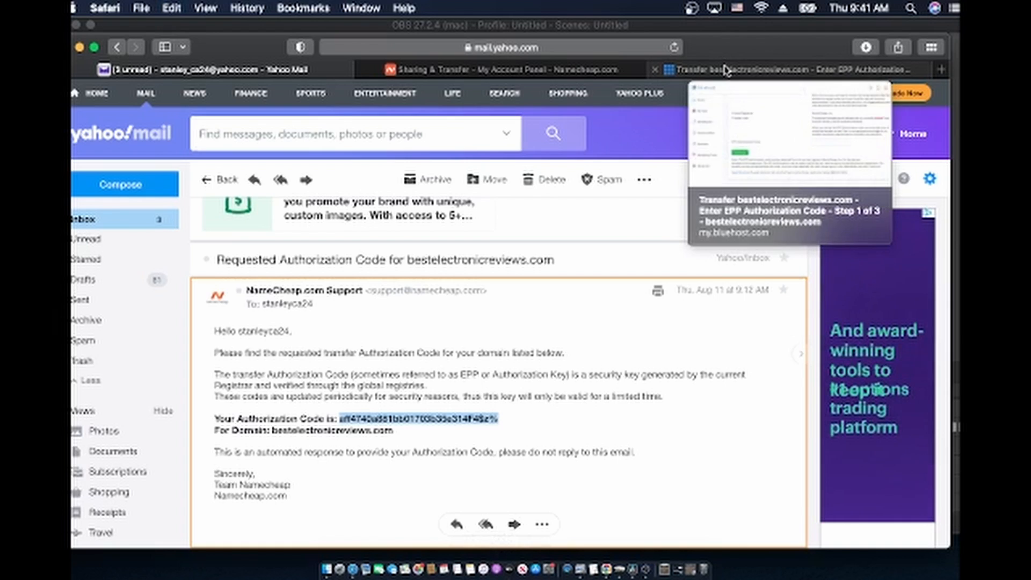
left_click(725, 70)
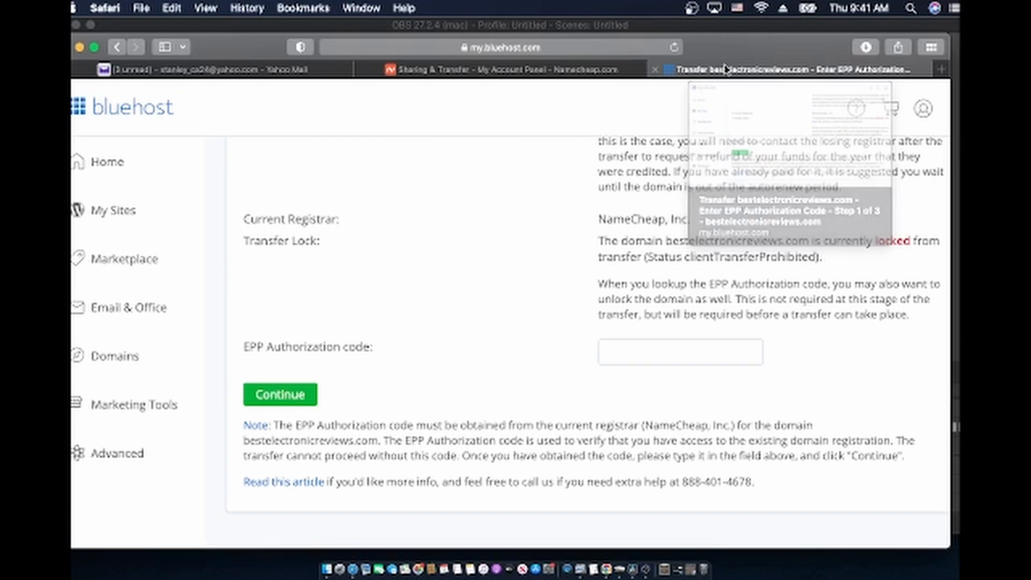
- Paste the EPP code and continue to Step 2, which reports the domain is locked
left_click(654, 349)
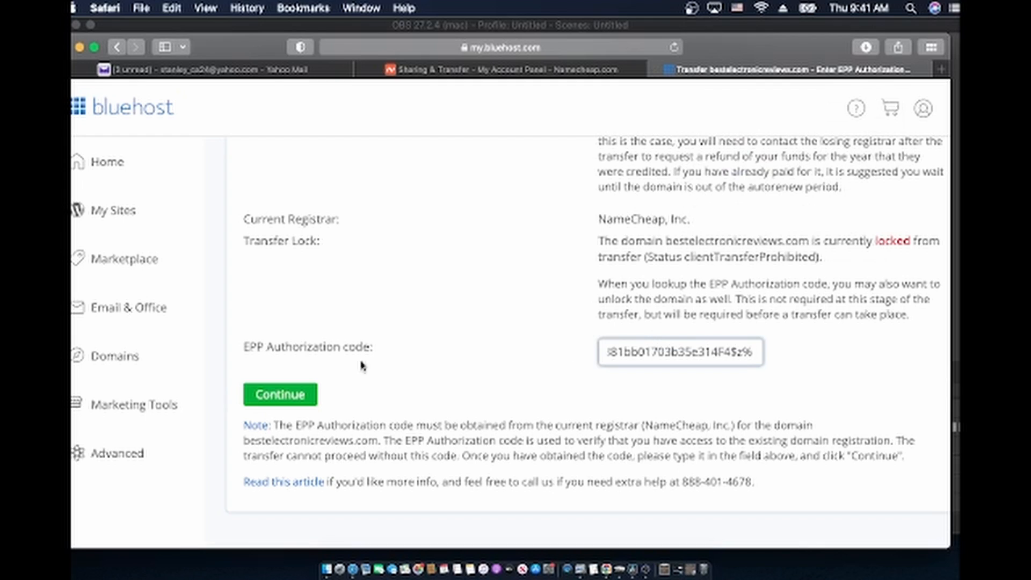
left_click(273, 397)
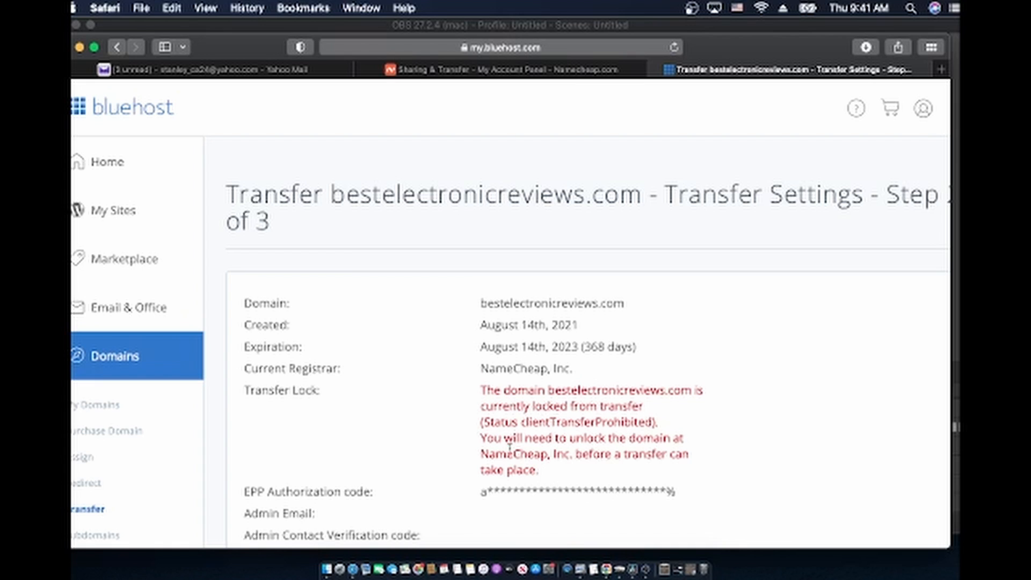
scroll(625, 346, "down", 3)
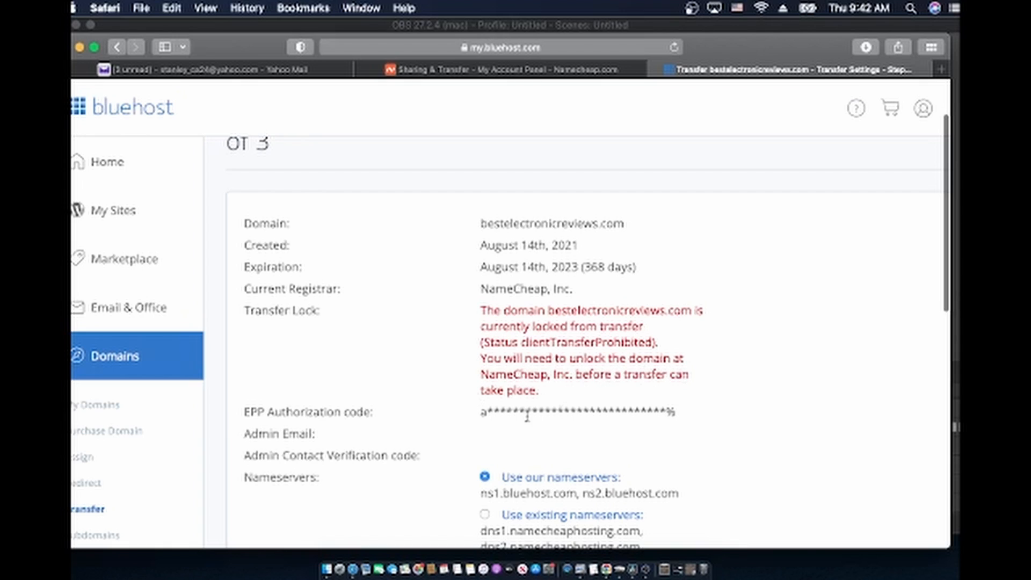
left_click(463, 72)
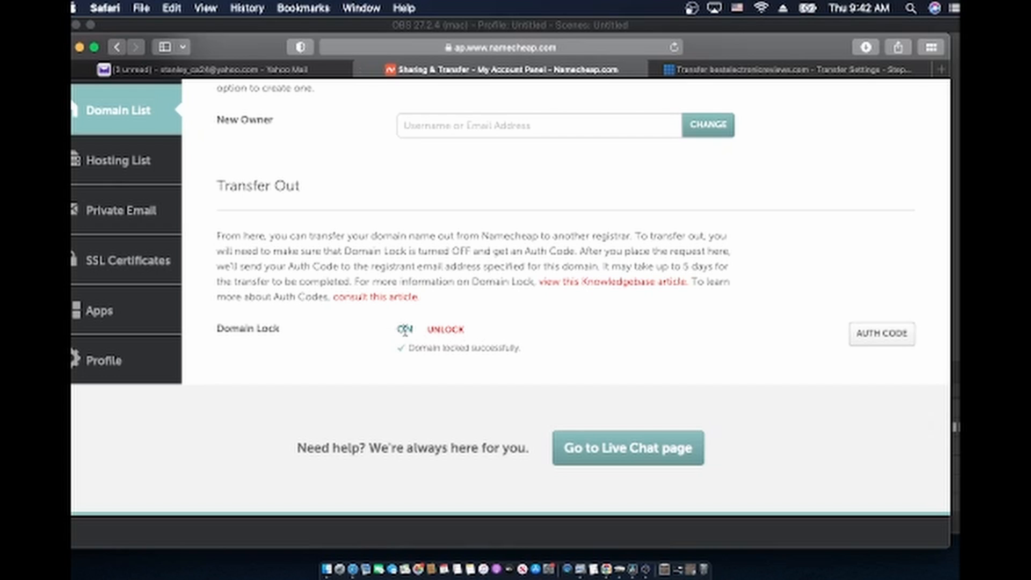
- Turn Namecheap's Domain Lock OFF for bestelectronicreviews.com
left_click(445, 331)
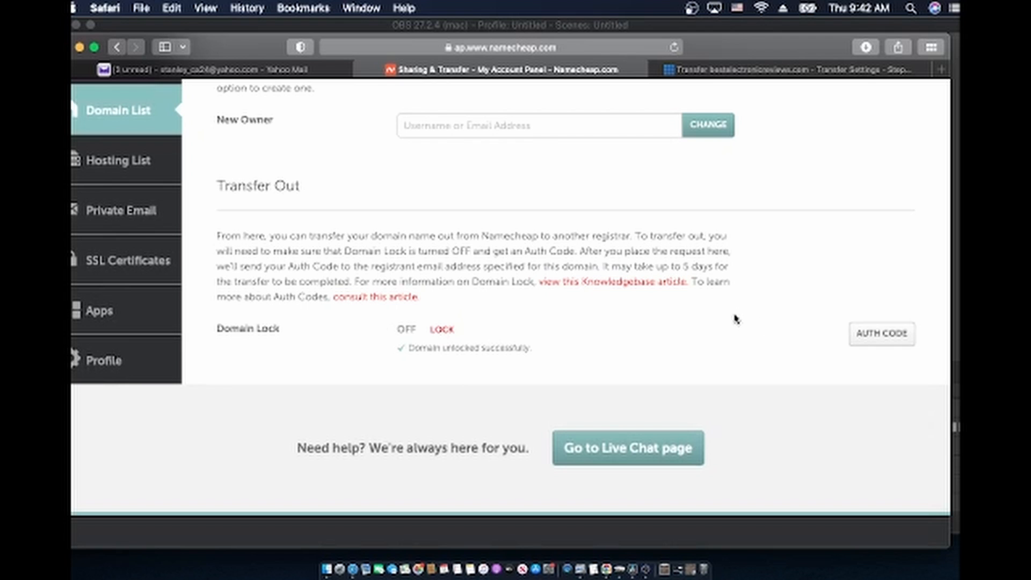
scroll(735, 318, "up", 2)
scroll(735, 319, "up", 10)
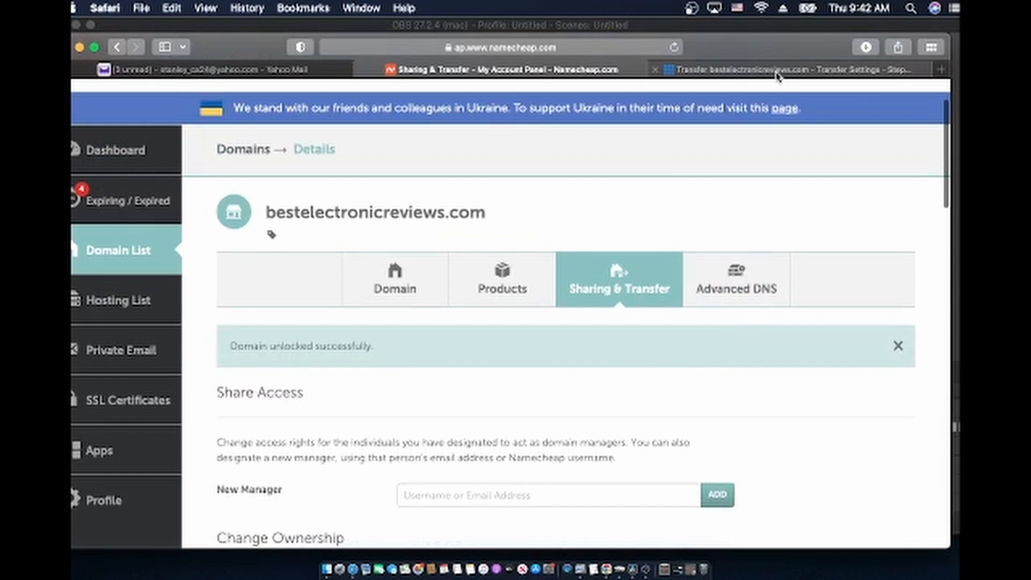
scroll(708, 292, "down", 15)
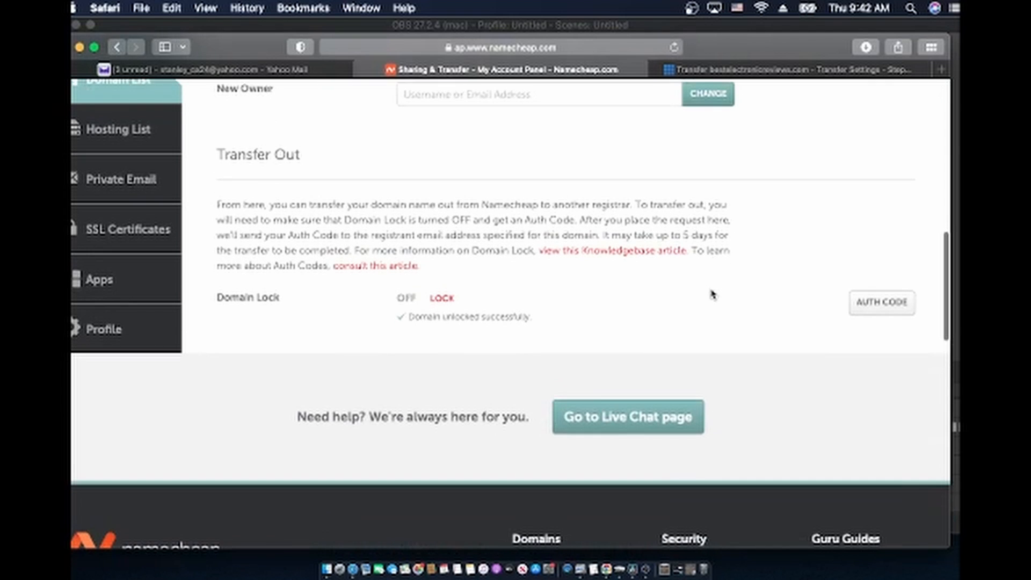
scroll(713, 294, "up", 15)
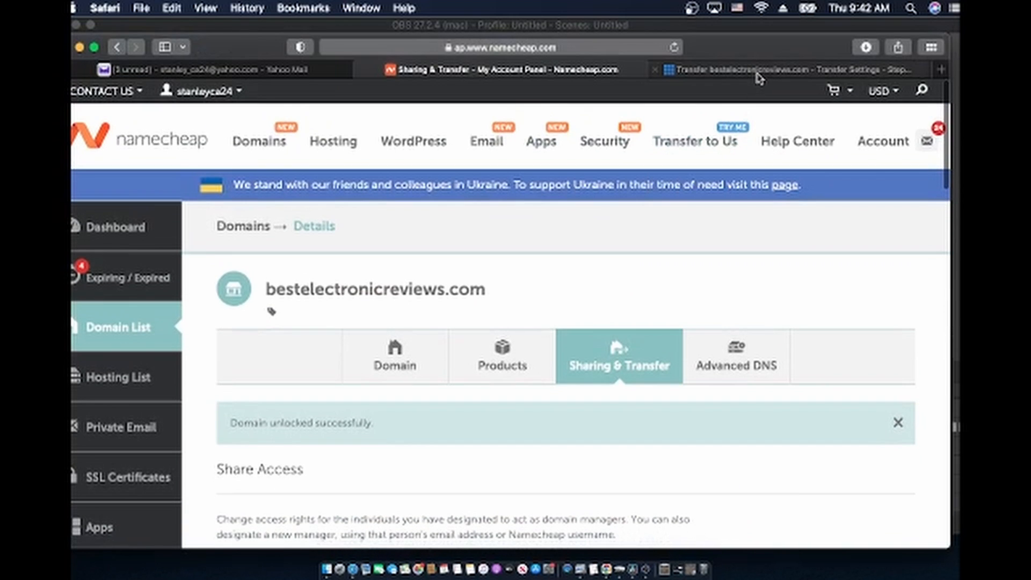
- Check the Bluehost nameservers listed on the transfer settings page
left_click(758, 74)
scroll(612, 420, "down", 5)
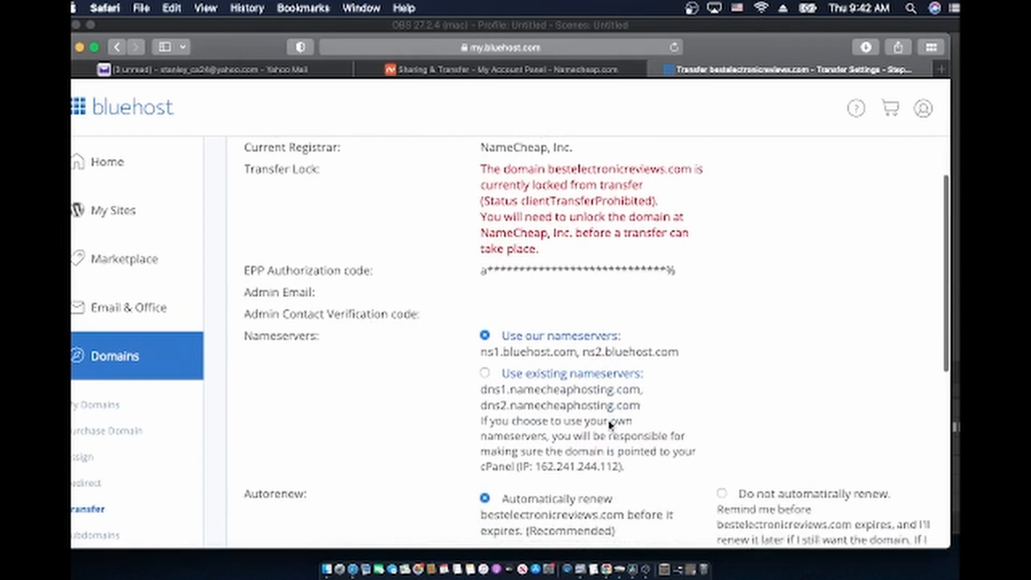
scroll(609, 420, "down", 3)
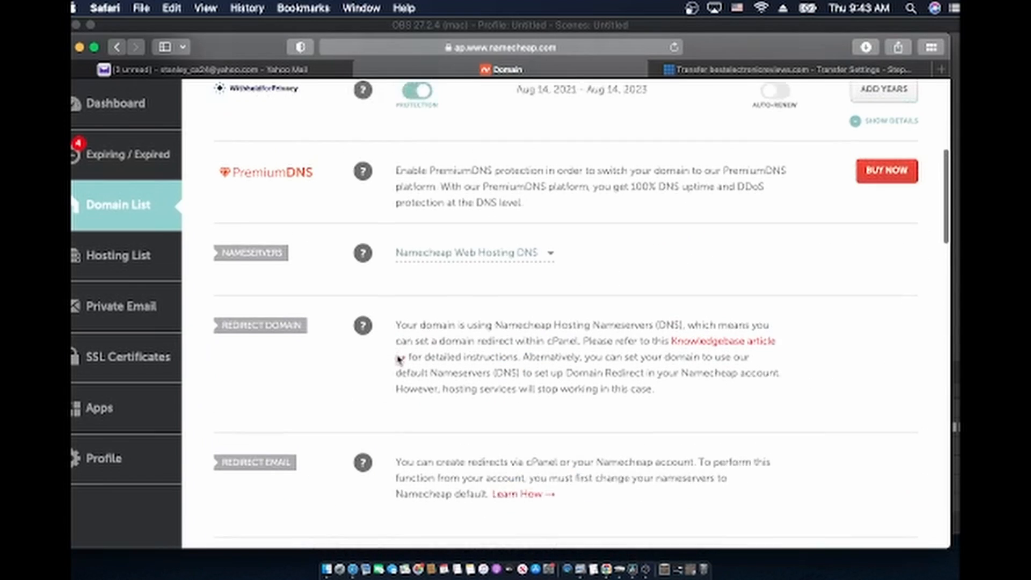
- Switch Namecheap's nameservers to Custom DNS with ns1.bluehost.com as the first
left_click(482, 261)
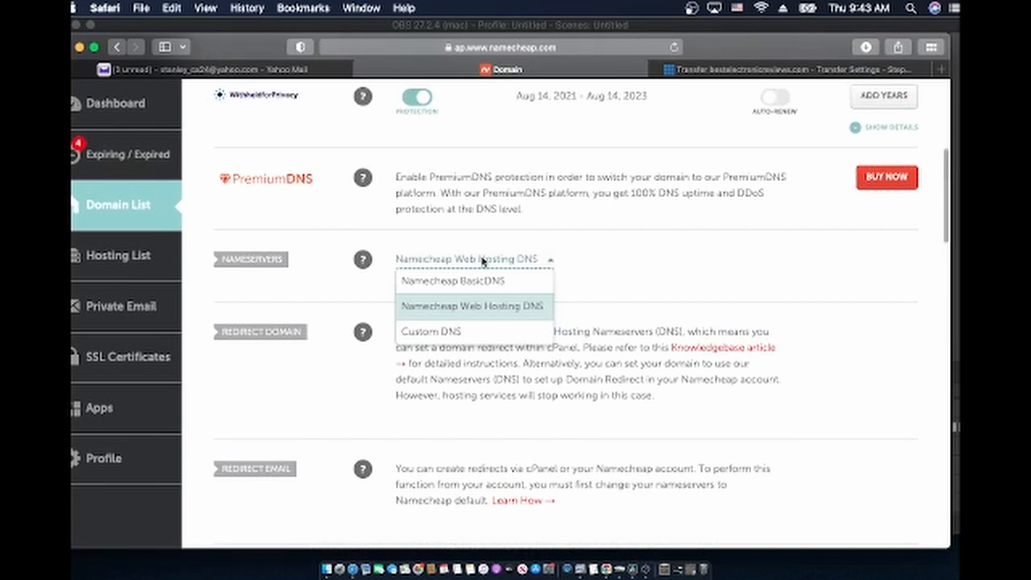
left_click(460, 334)
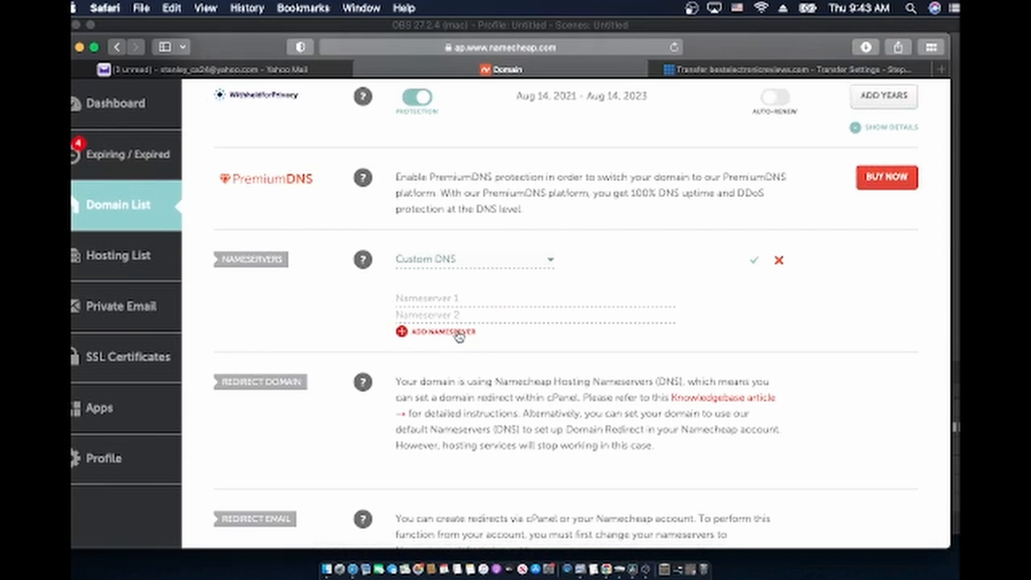
left_click(442, 299)
type("ns1.bluehost.com")
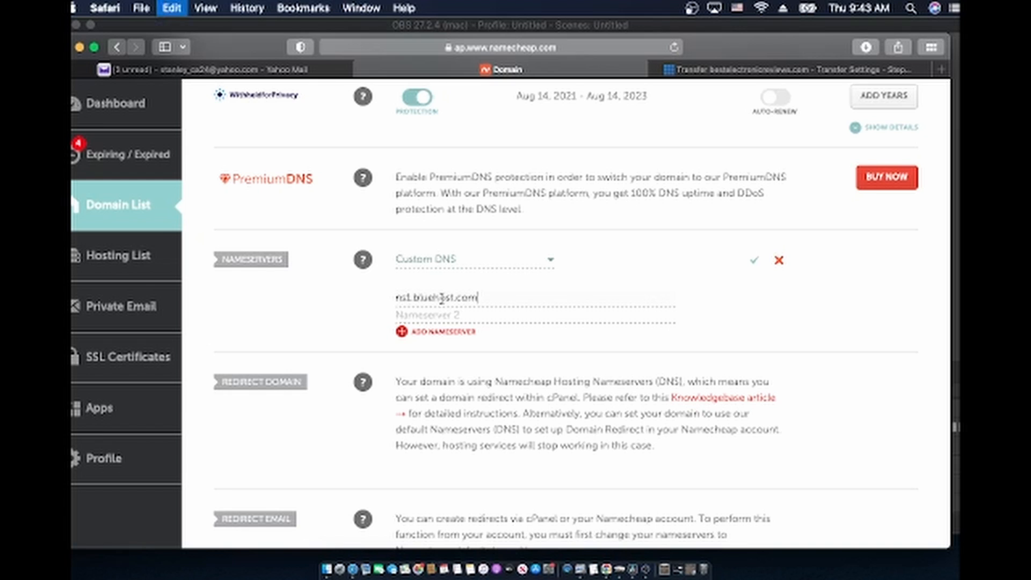
- Copy ns2.bluehost.com from Bluehost and paste it as the second nameserver
left_click(725, 67)
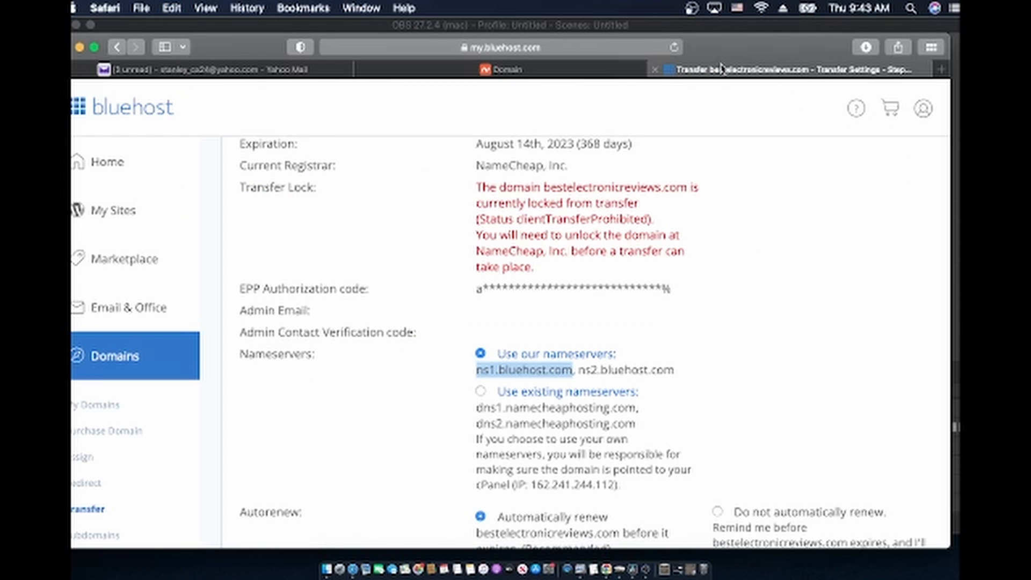
left_click_drag(579, 370, 672, 366)
key("super+c")
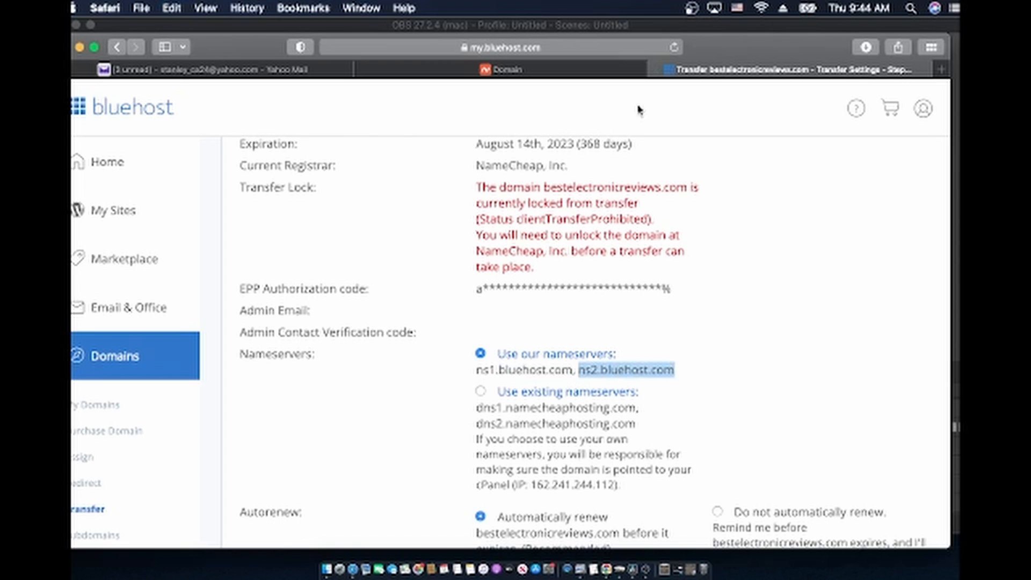
left_click(487, 71)
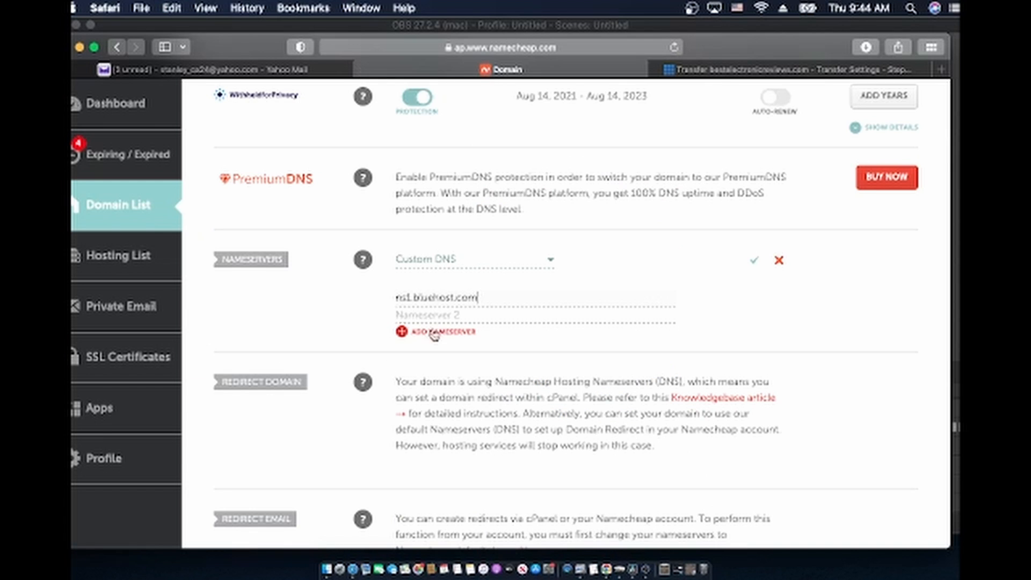
left_click(429, 313)
key("super+v")
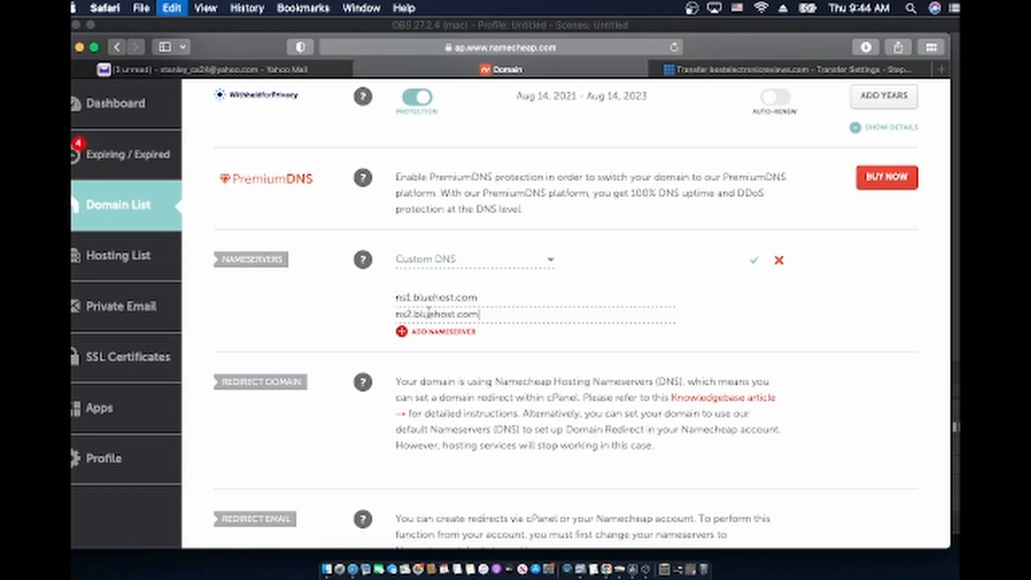
- Save the custom nameservers and return to Bluehost's transfer settings
left_click(754, 263)
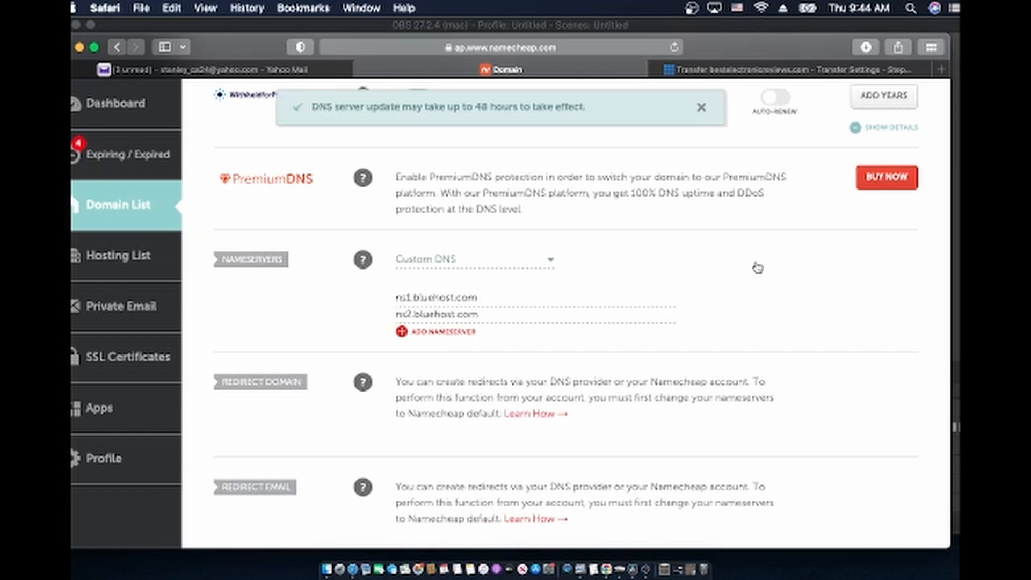
scroll(756, 267, "down", 3)
scroll(755, 265, "up", 3)
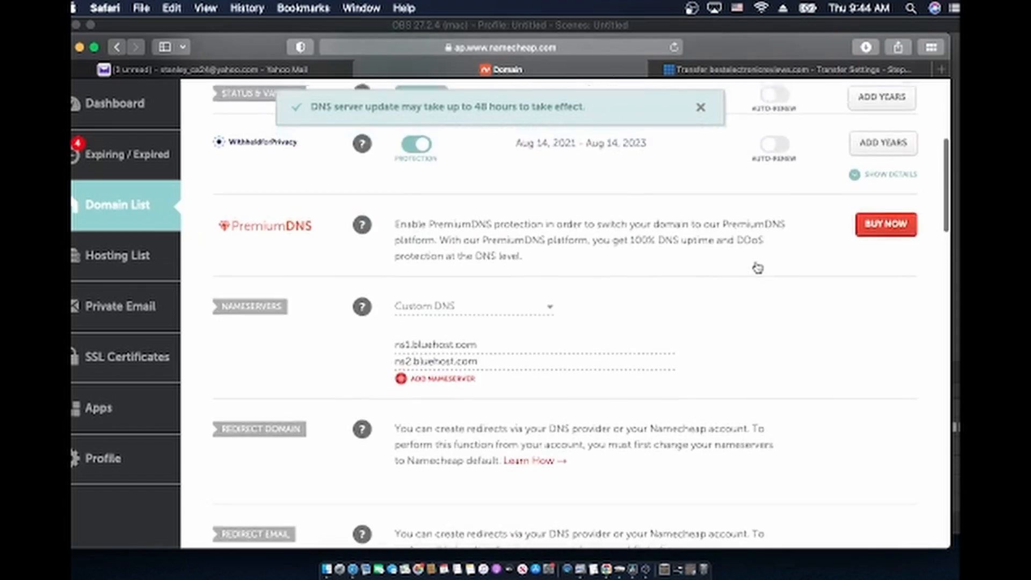
scroll(755, 267, "down", 15)
scroll(766, 165, "up", 15)
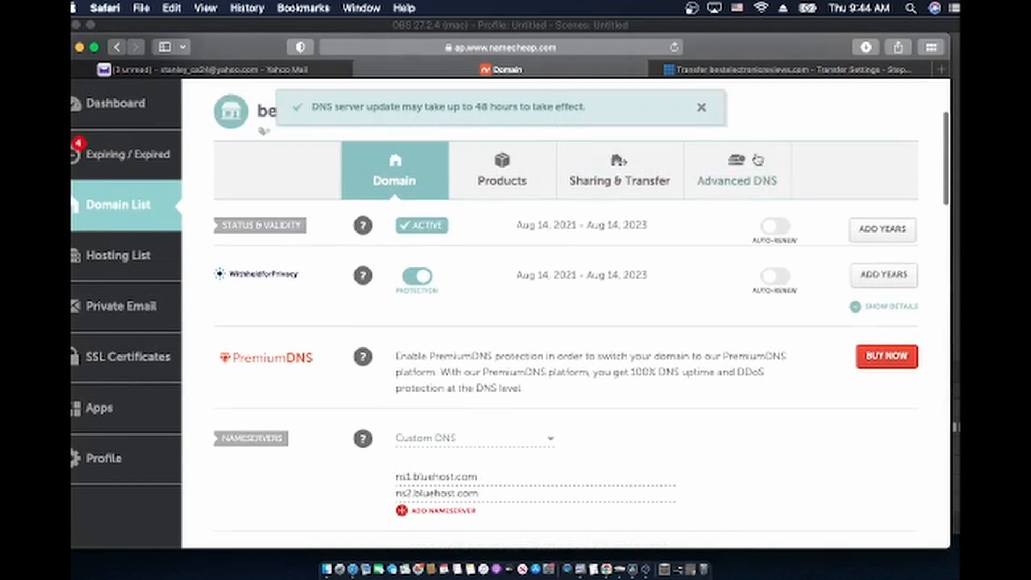
left_click(704, 72)
- Confirm 'I own this domain' and add the bestelectronicreviews.com transfer to the cart at $0.00
scroll(669, 258, "down", 5)
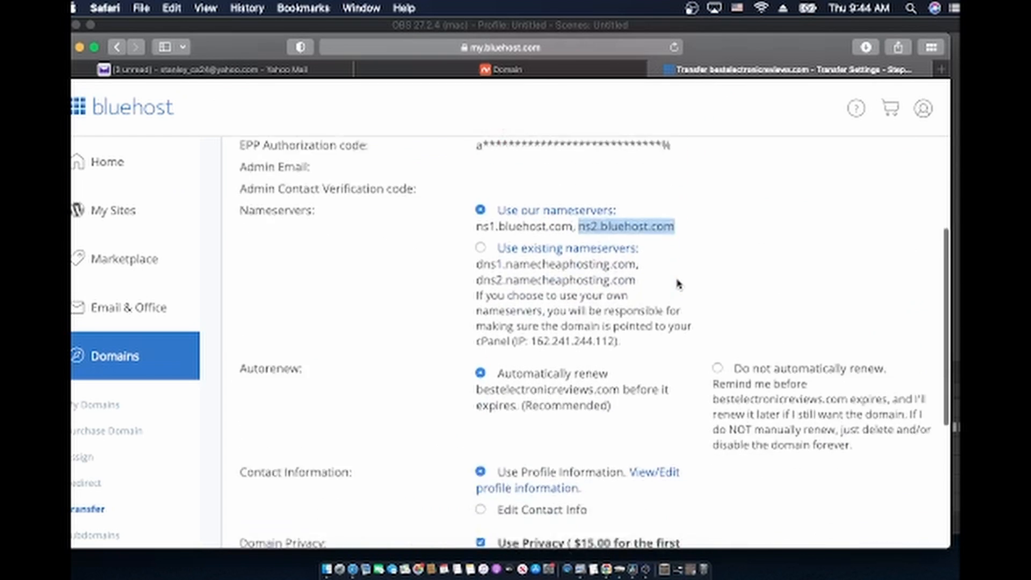
scroll(677, 285, "down", 4)
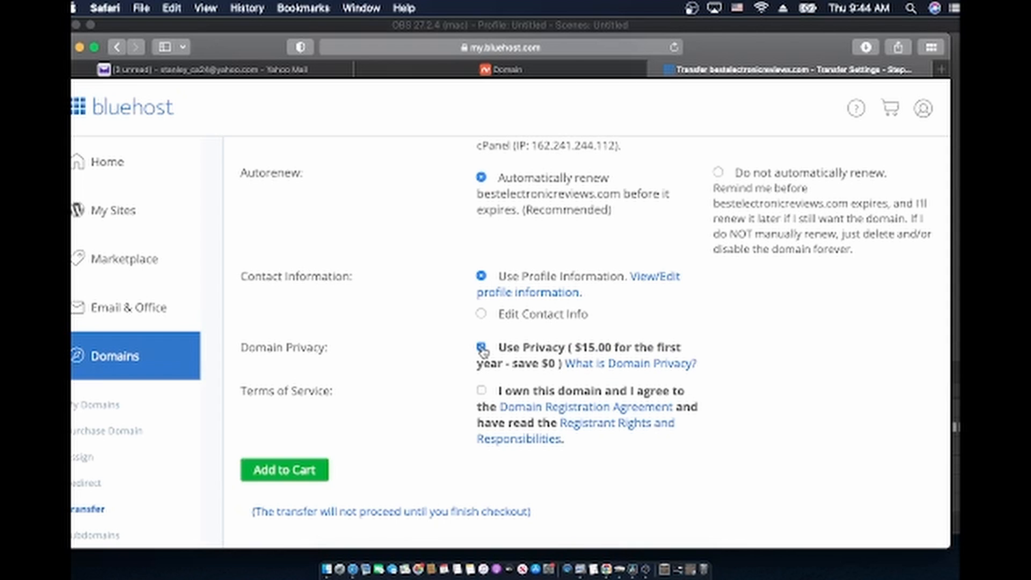
scroll(426, 453, "down", 2)
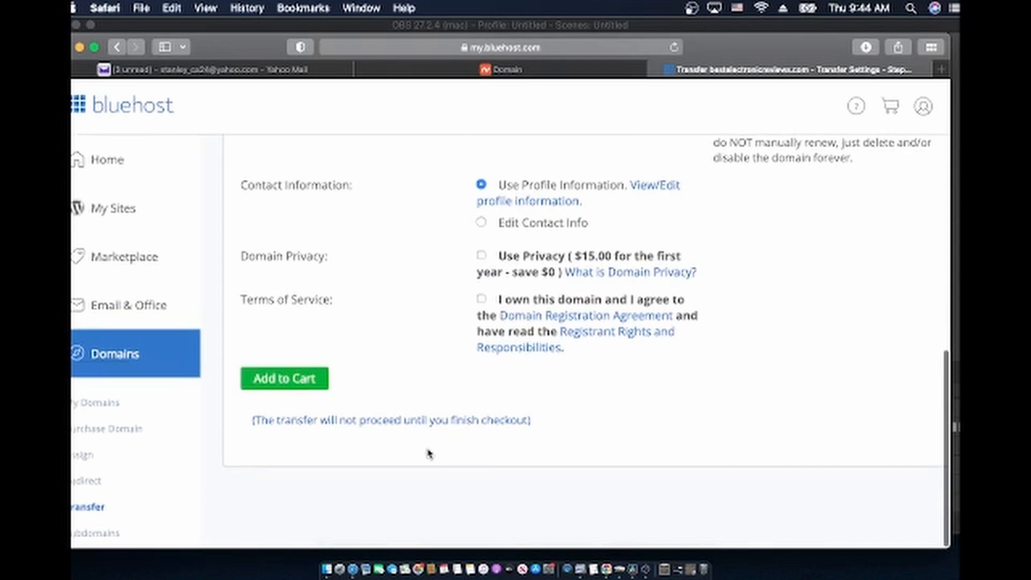
scroll(425, 453, "up", 8)
scroll(426, 454, "up", 3)
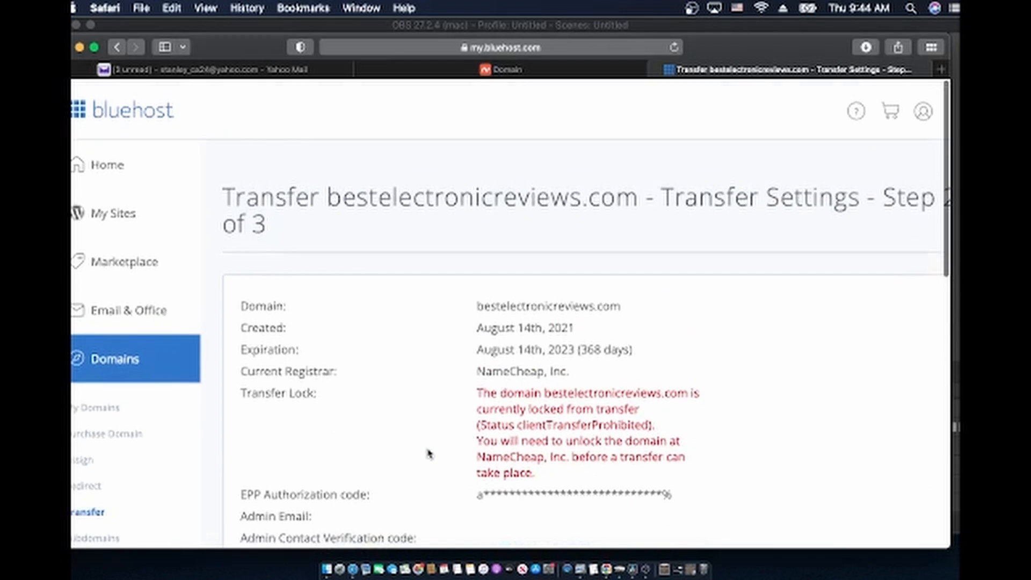
scroll(427, 454, "down", 15)
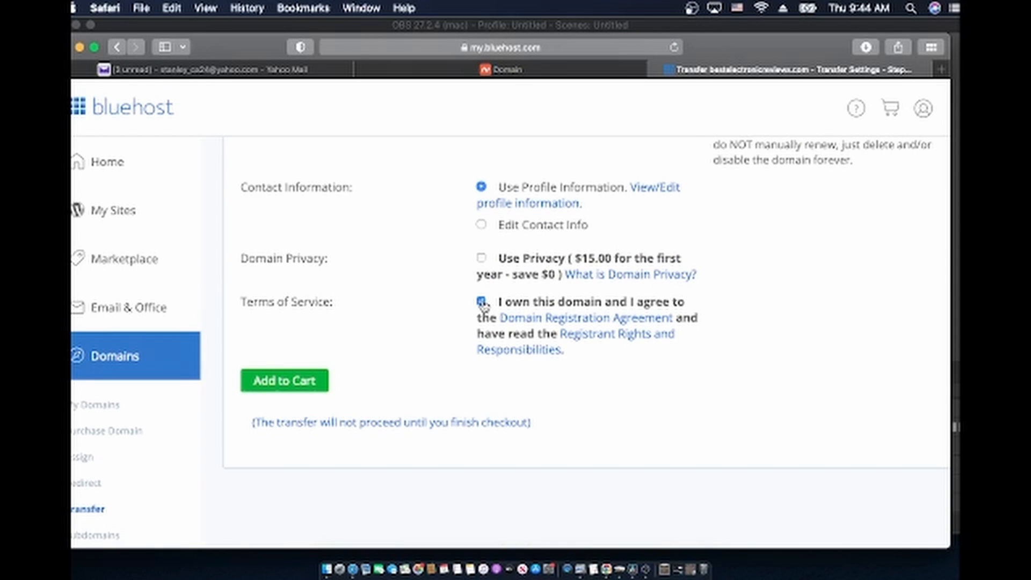
scroll(482, 304, "up", 5)
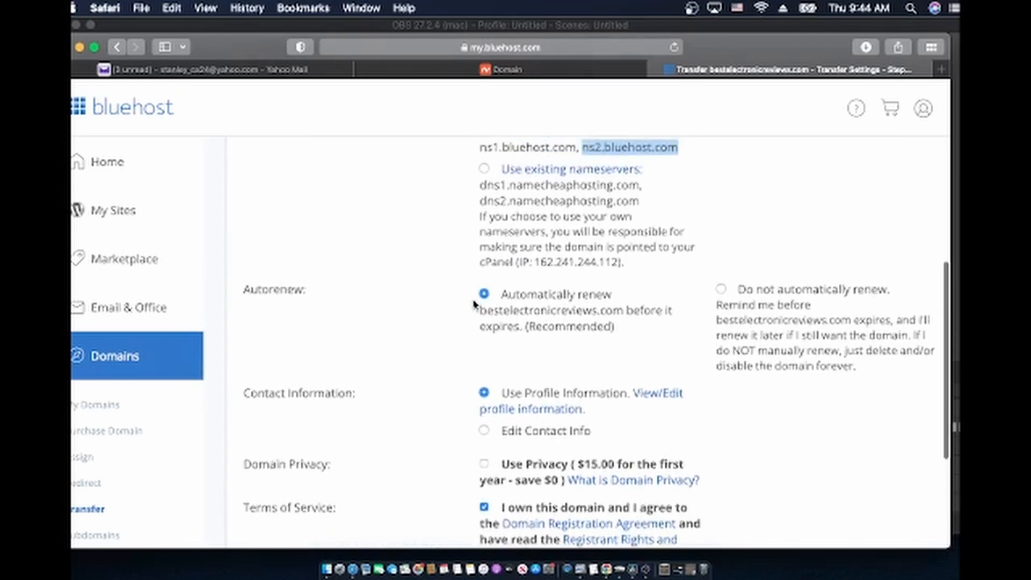
scroll(473, 303, "up", 3)
scroll(473, 304, "down", 4)
scroll(473, 304, "up", 10)
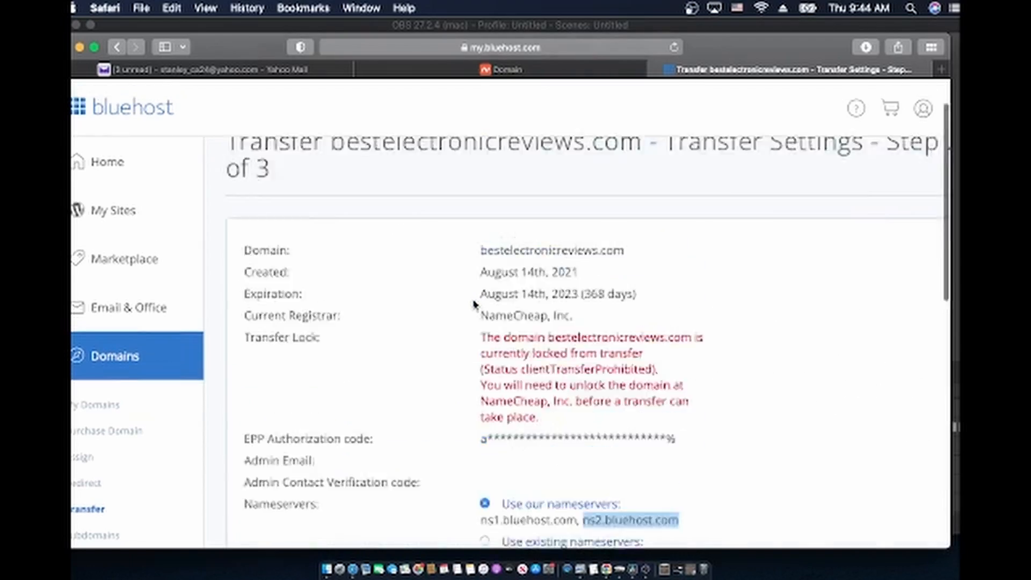
scroll(474, 302, "down", 10)
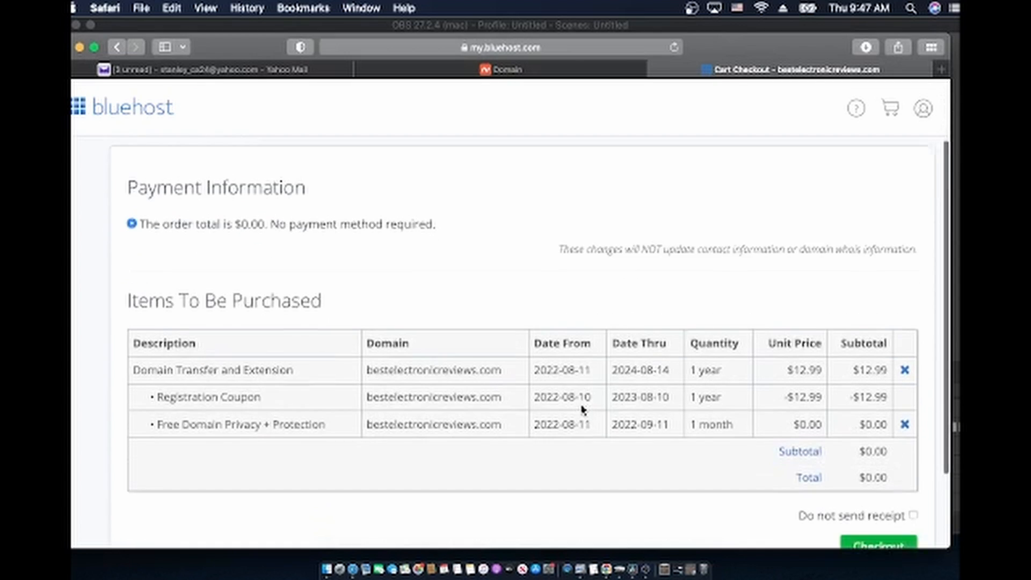
- Review the cart and place the free $0.00 order for the bestelectronicreviews.com transfer
scroll(581, 409, "up", 3)
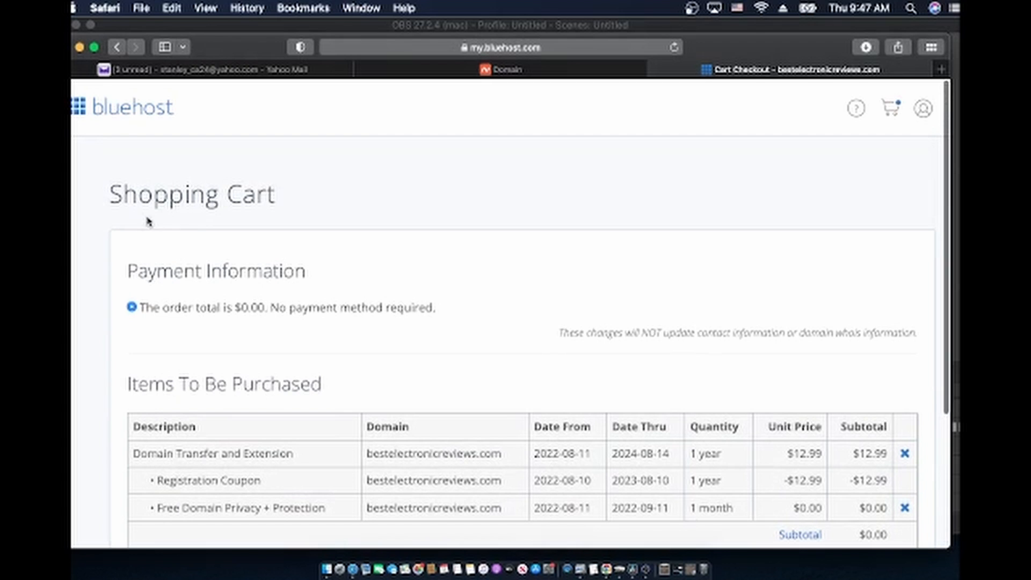
scroll(258, 401, "down", 4)
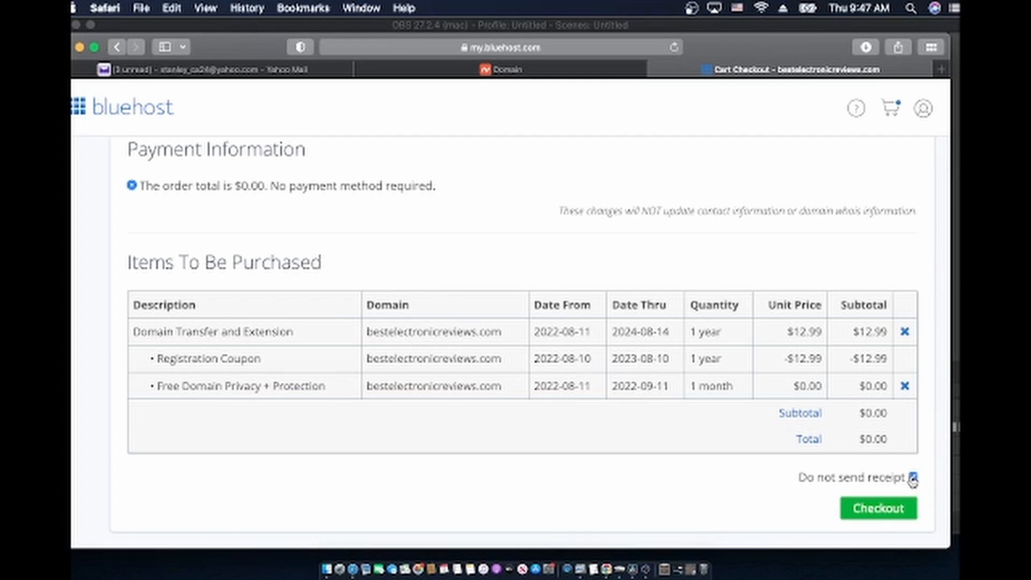
left_click(889, 515)
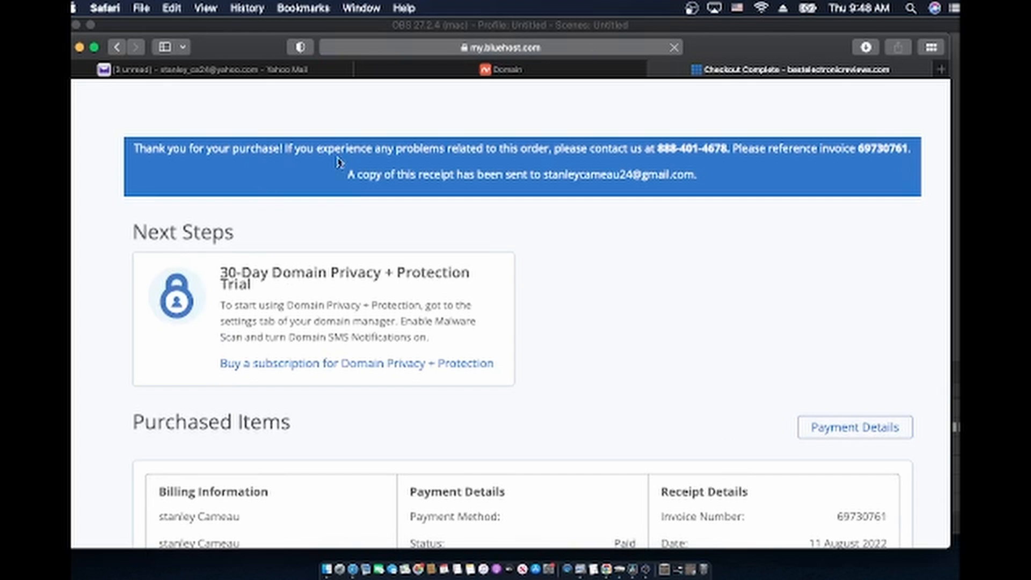
- Check the Paid items and totals on the Checkout Complete receipt, then return to Yahoo Mail
scroll(595, 312, "down", 5)
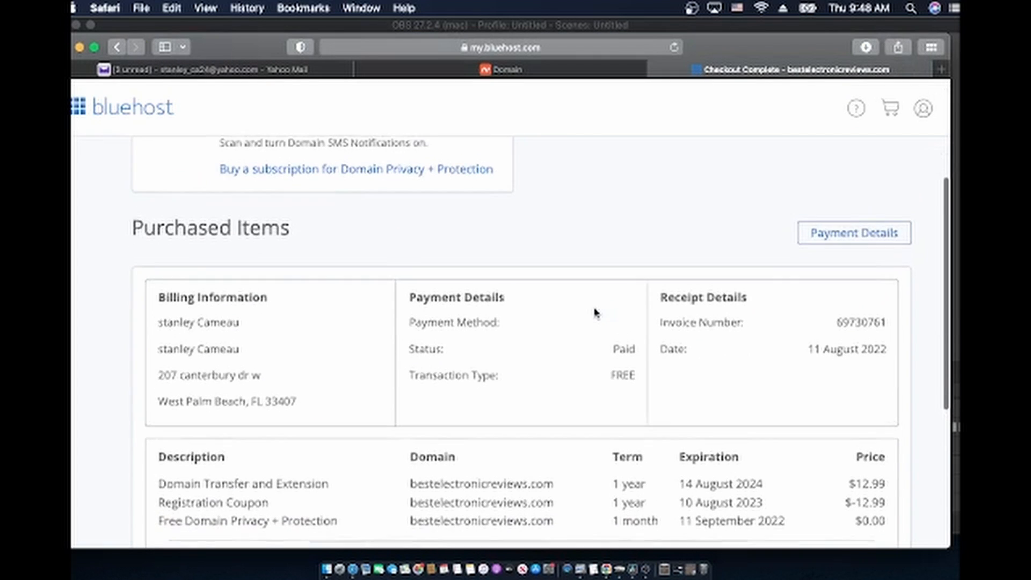
scroll(595, 313, "up", 1)
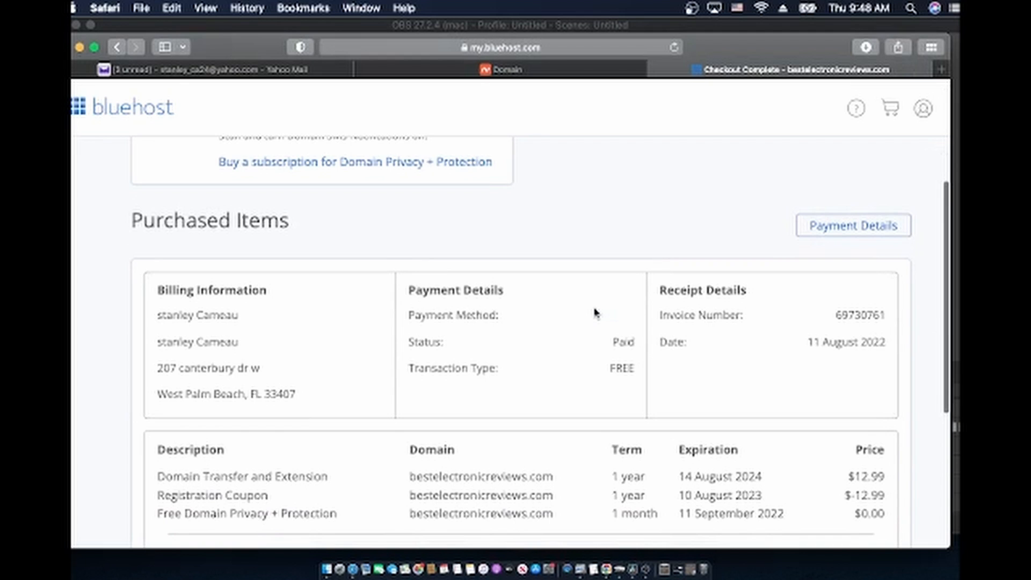
scroll(595, 313, "down", 6)
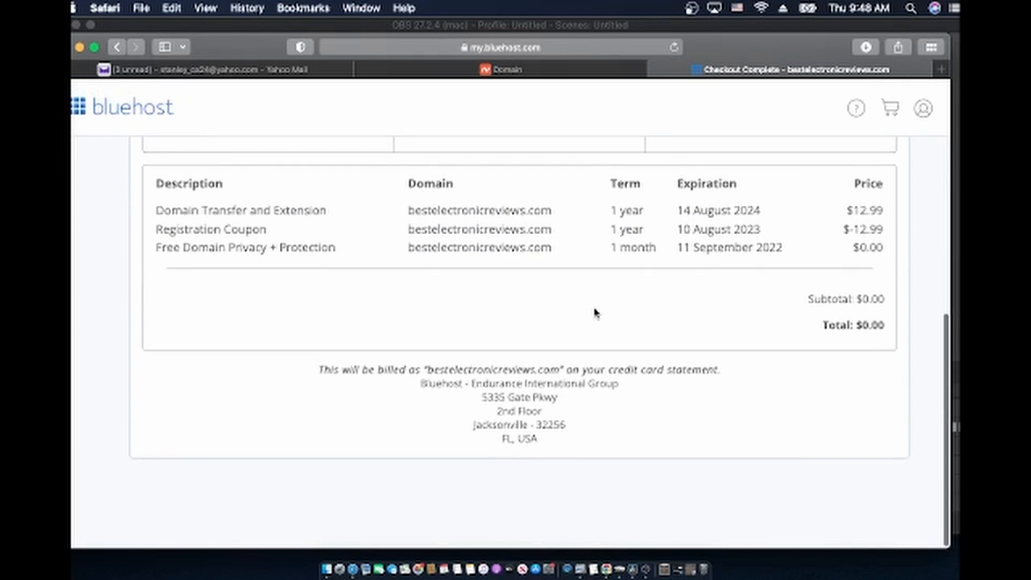
scroll(596, 313, "up", 1)
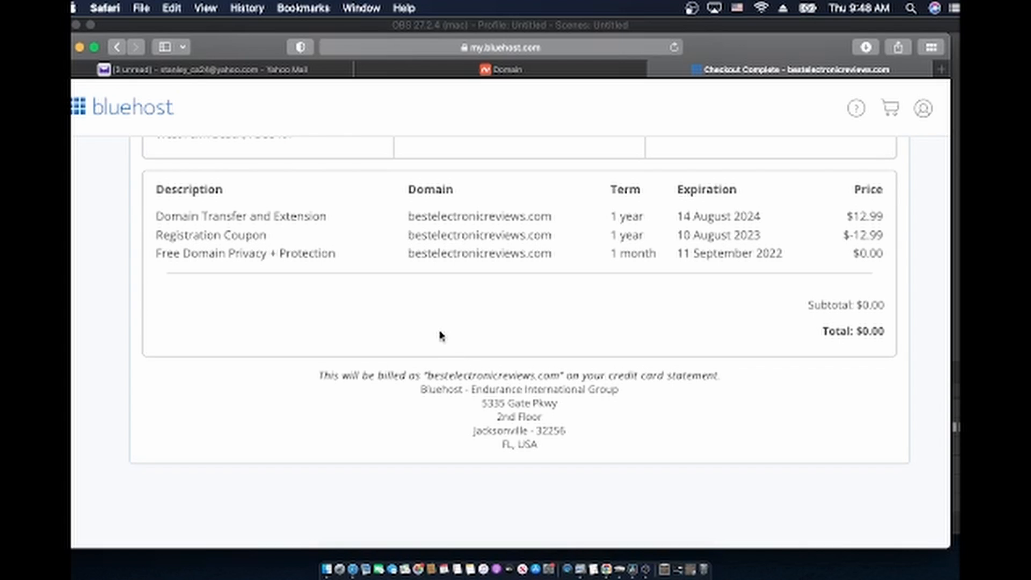
left_click(203, 72)
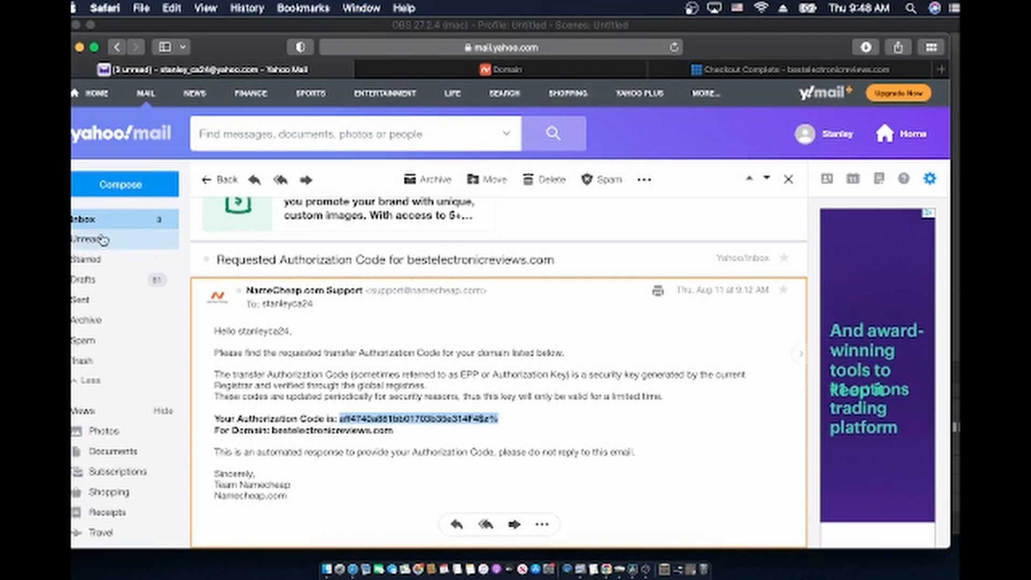
- View the NameCheap authorization code email for bestelectronicreviews.com
left_click(93, 221)
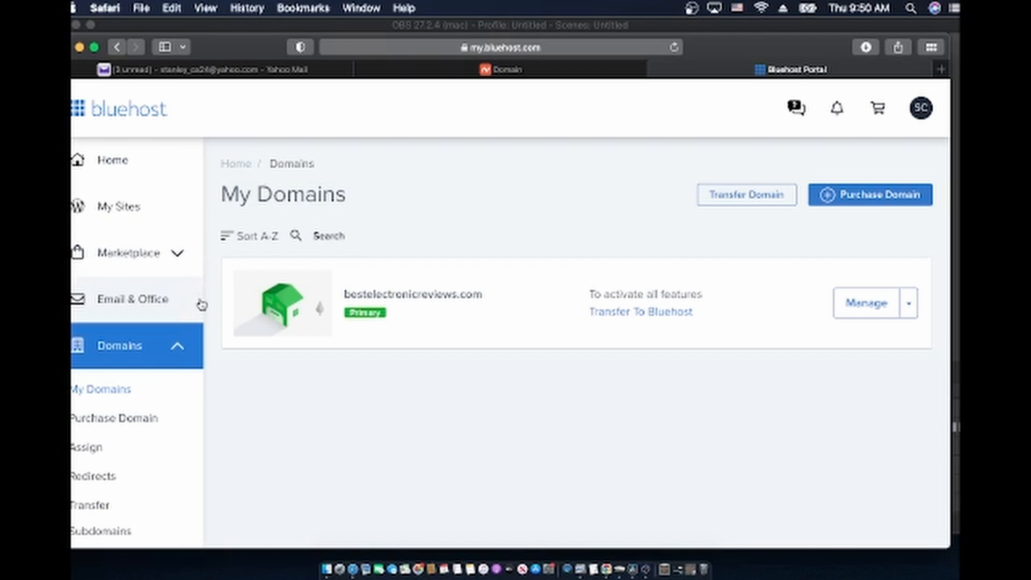
- From the Bluehost account Home page, log into the site's WordPress admin
left_click(96, 167)
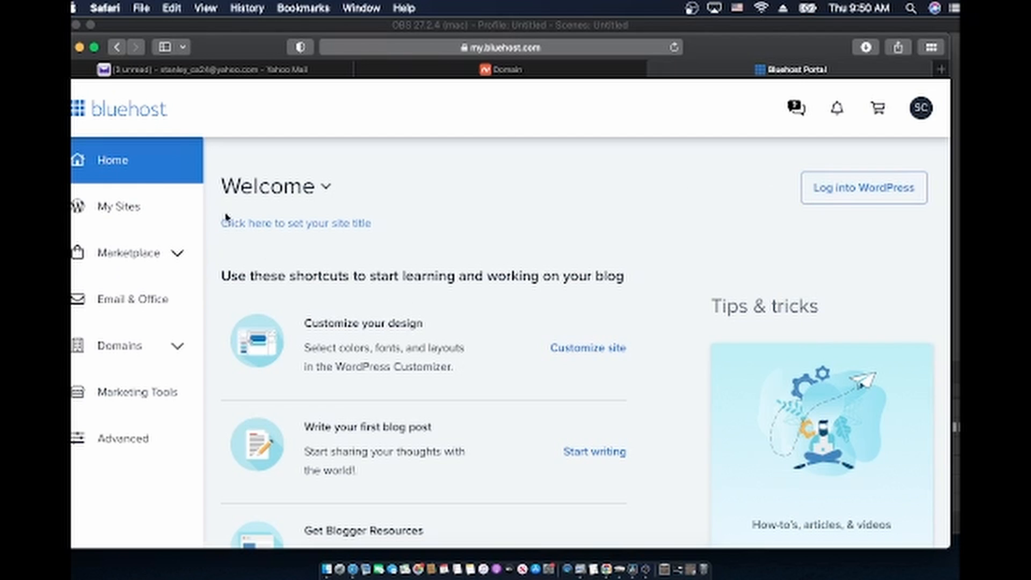
left_click(875, 197)
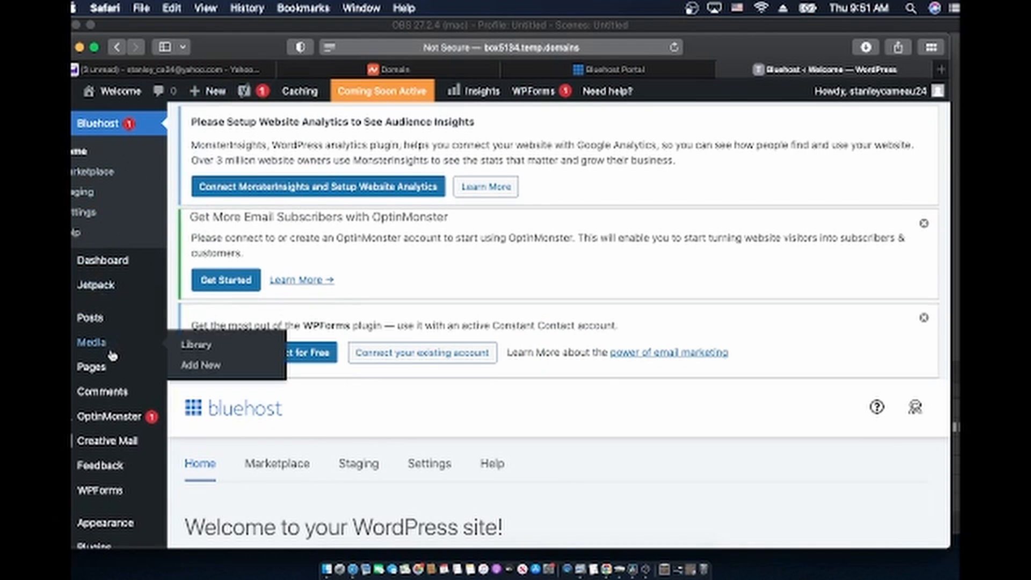
scroll(112, 354, "down", 3)
scroll(112, 355, "up", 3)
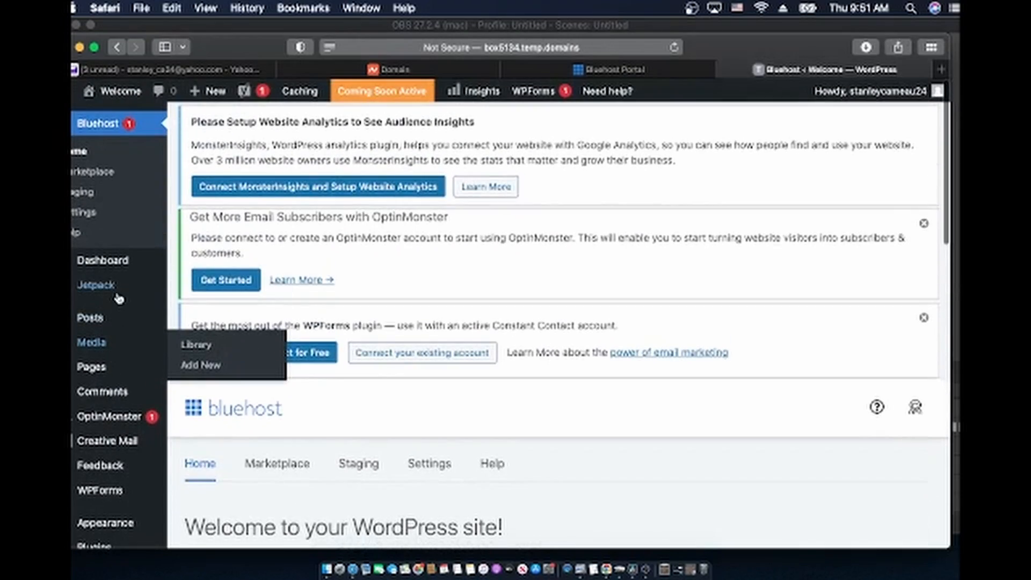
scroll(119, 292, "down", 5)
scroll(118, 291, "down", 6)
scroll(108, 290, "up", 8)
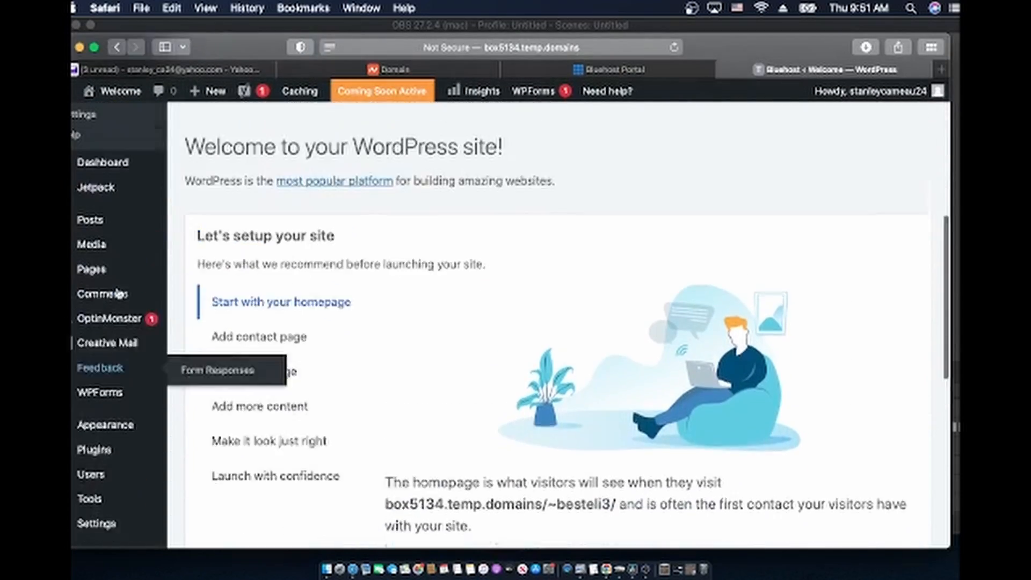
scroll(118, 291, "up", 2)
mouse_move(119, 291)
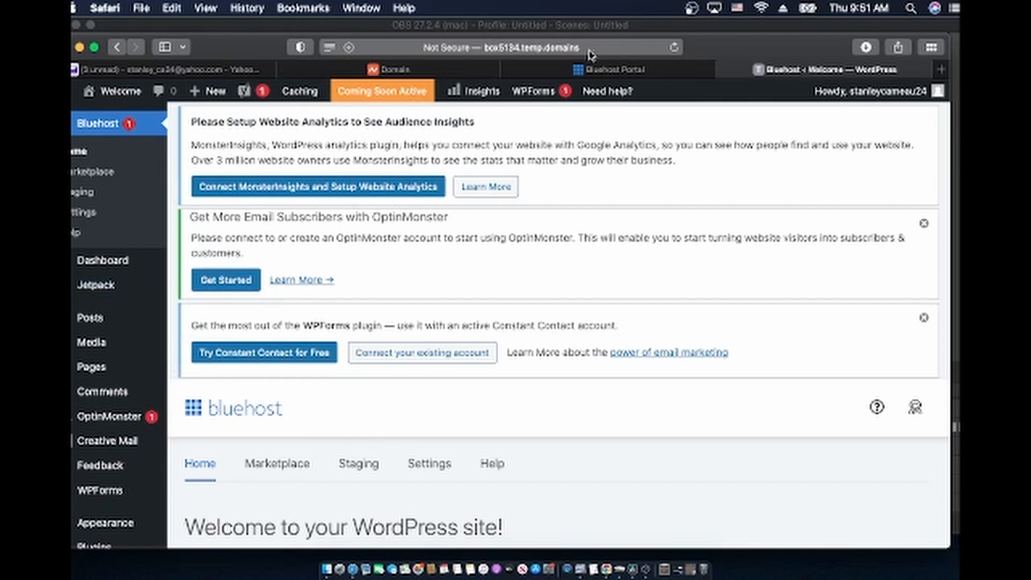
mouse_move(108, 93)
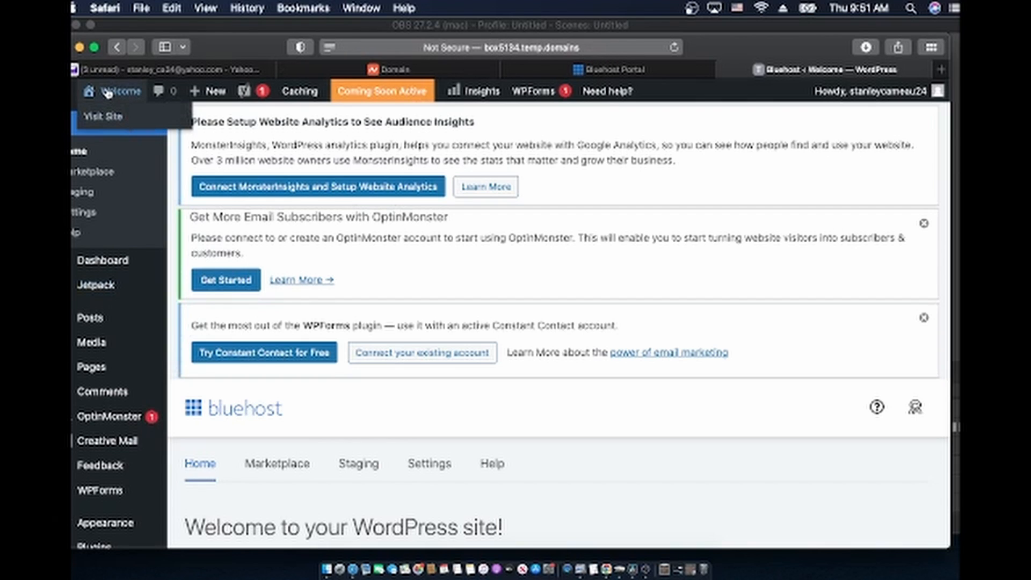
- Preview the Hello world! front page, then return to the dashboard and open Edit Profile
left_click(105, 118)
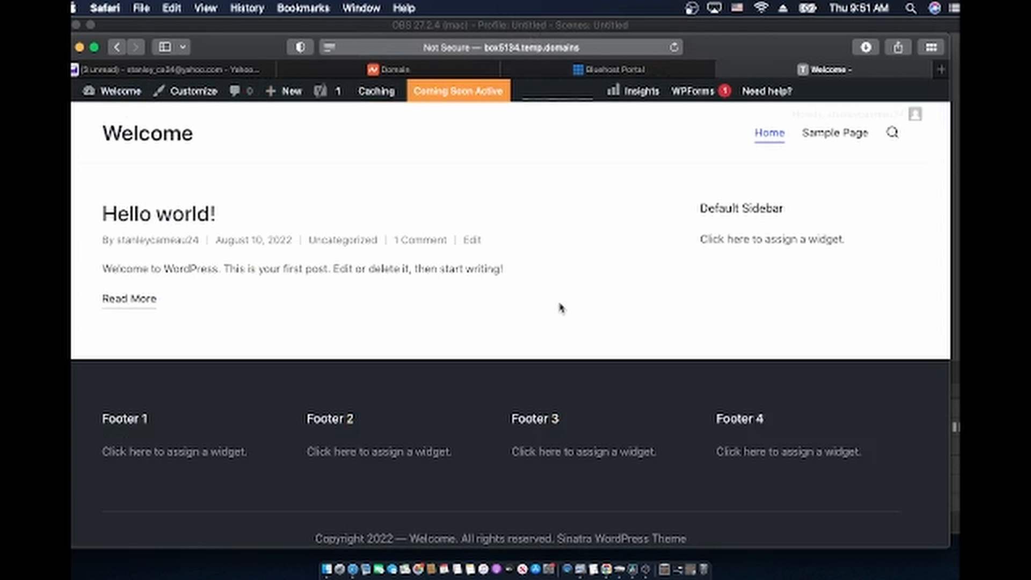
scroll(559, 307, "down", 1)
scroll(560, 307, "up", 2)
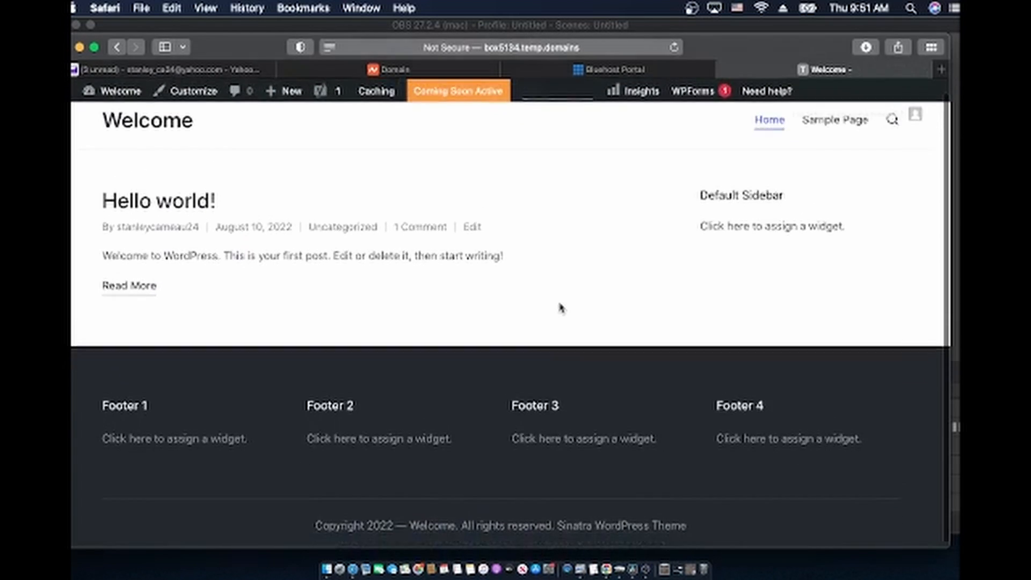
scroll(560, 308, "down", 1)
scroll(560, 307, "up", 1)
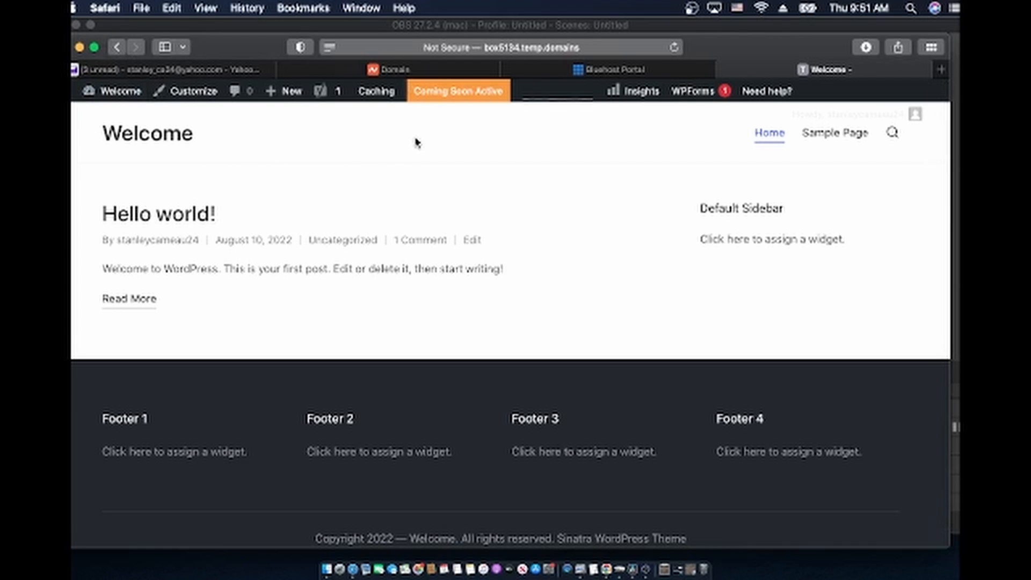
left_click(117, 48)
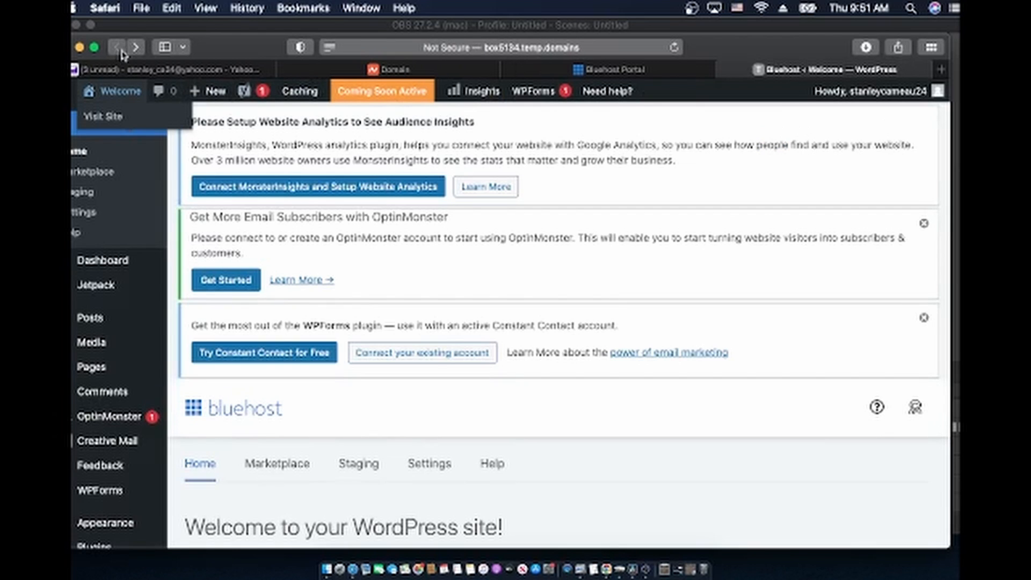
left_click(907, 91)
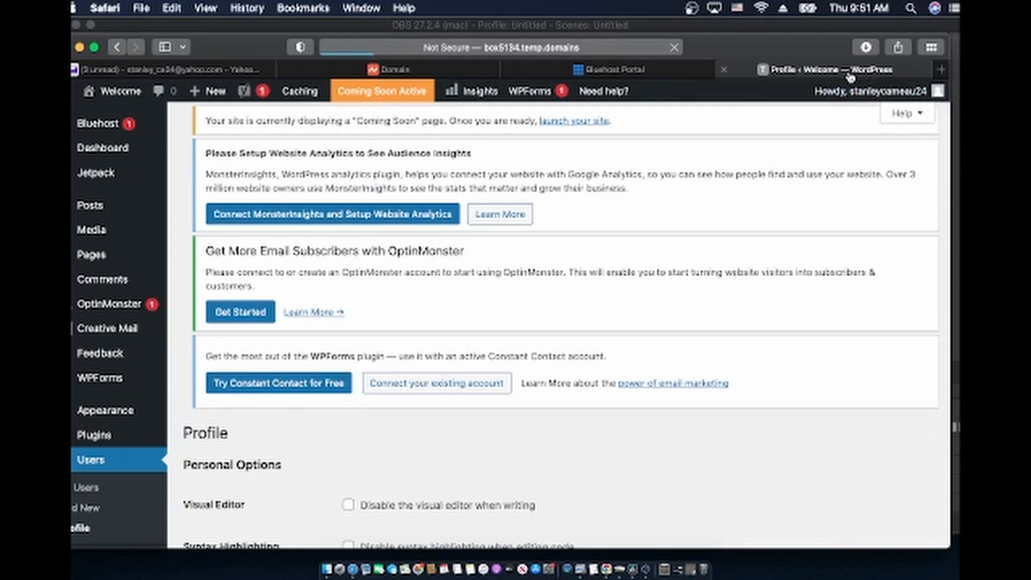
- Open the Edit Profile page from the Howdy menu and scroll to the name fields
mouse_move(917, 97)
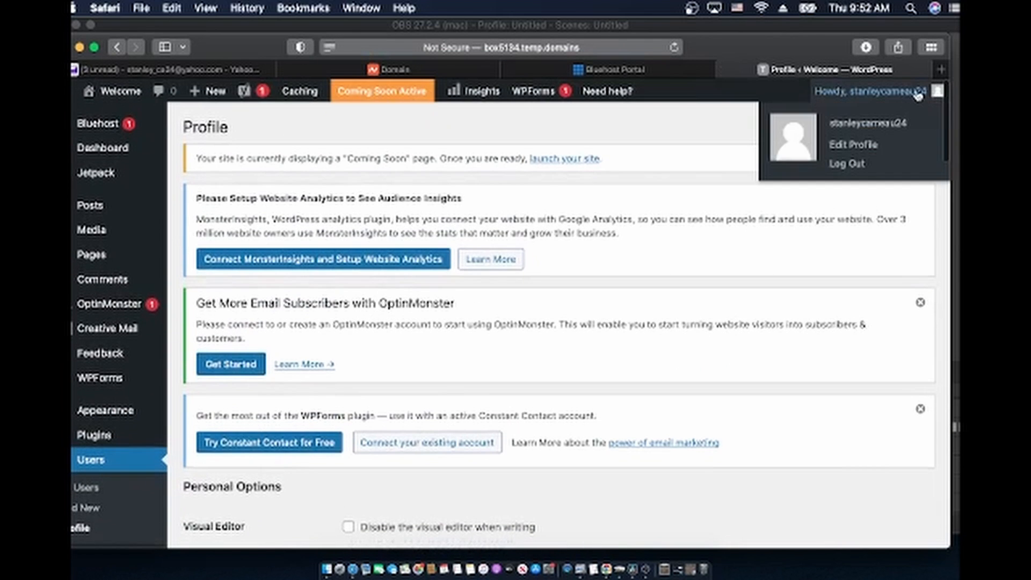
left_click(859, 146)
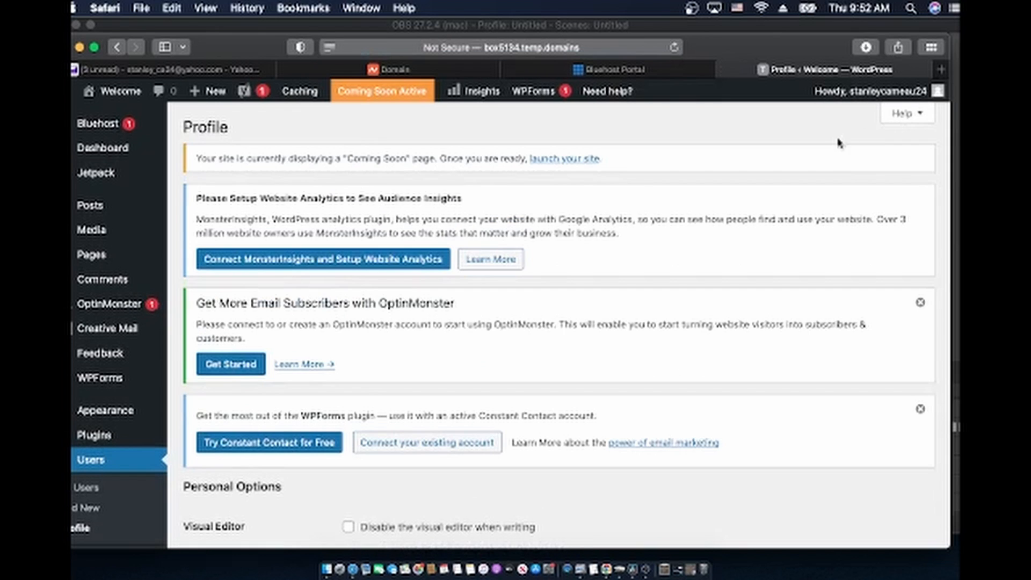
mouse_move(875, 96)
scroll(417, 346, "down", 7)
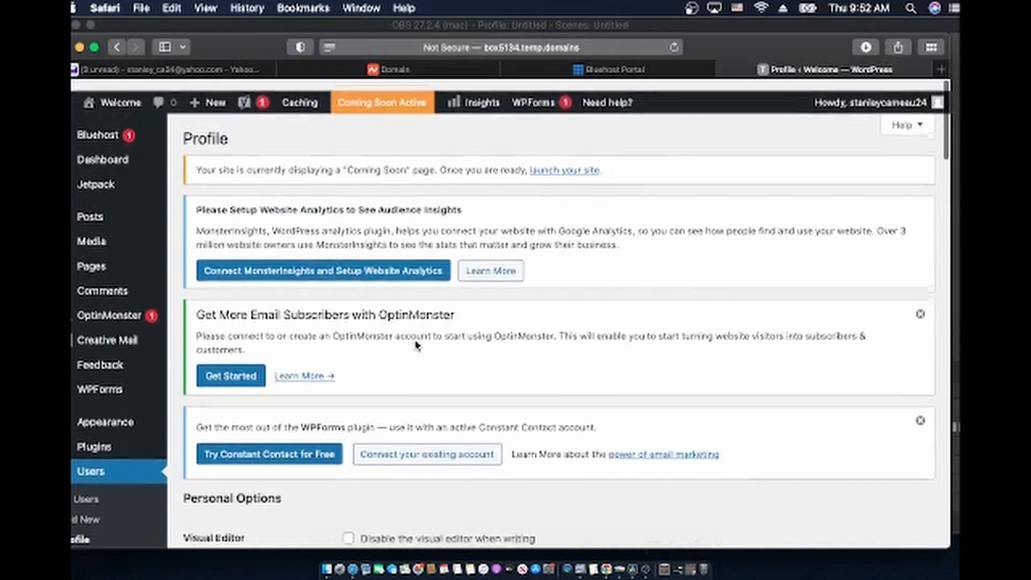
scroll(416, 342, "down", 12)
scroll(415, 339, "down", 1)
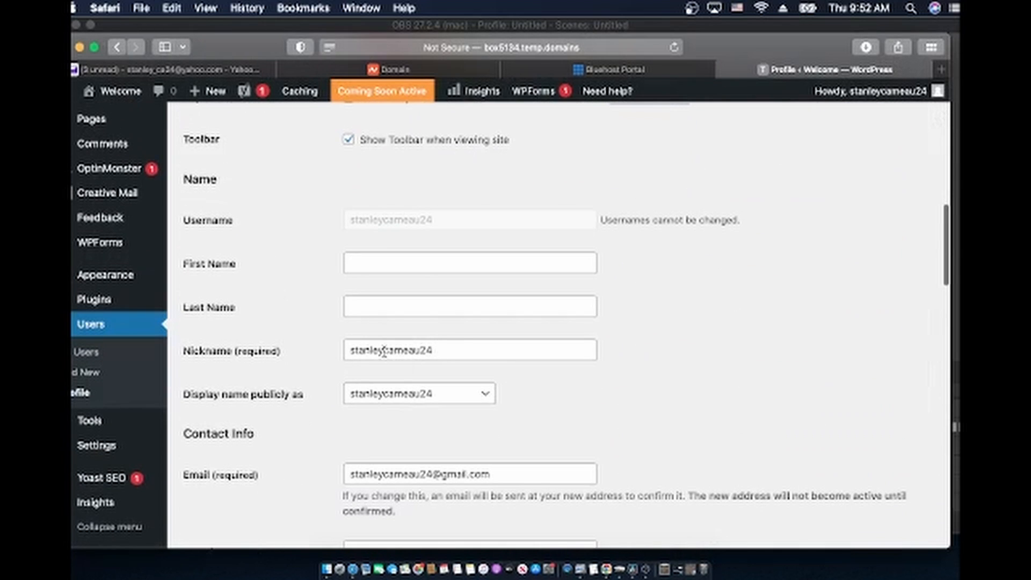
- Trim the Nickname to the first name, set it as the public display name, and update the profile
left_click_drag(383, 351, 440, 352)
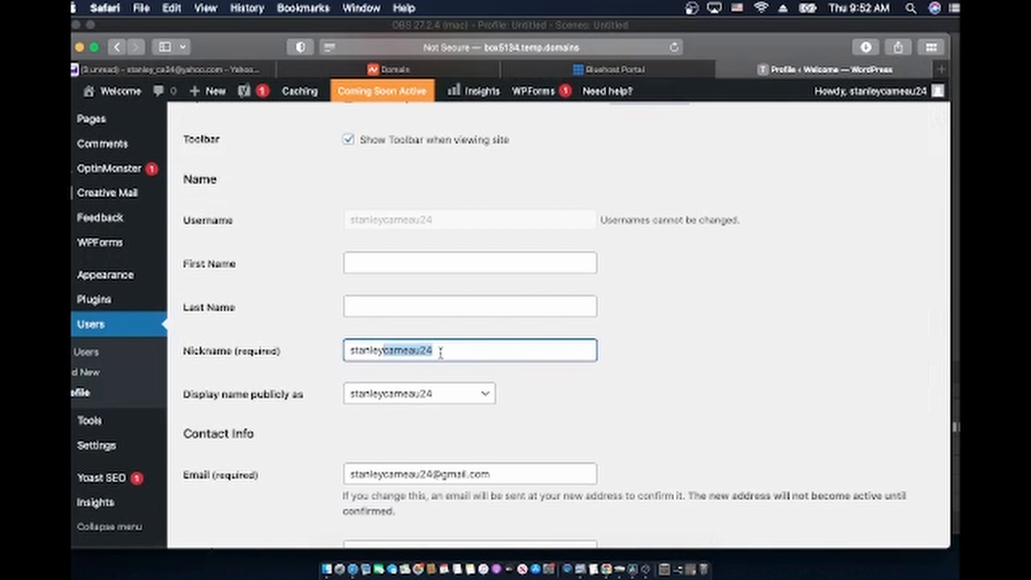
key("BackSpace")
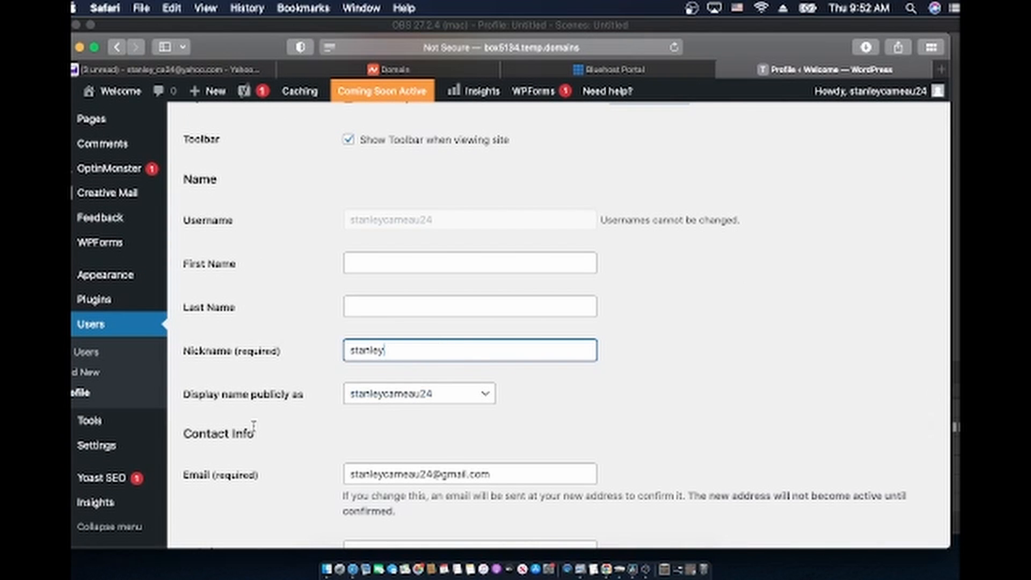
left_click(388, 402)
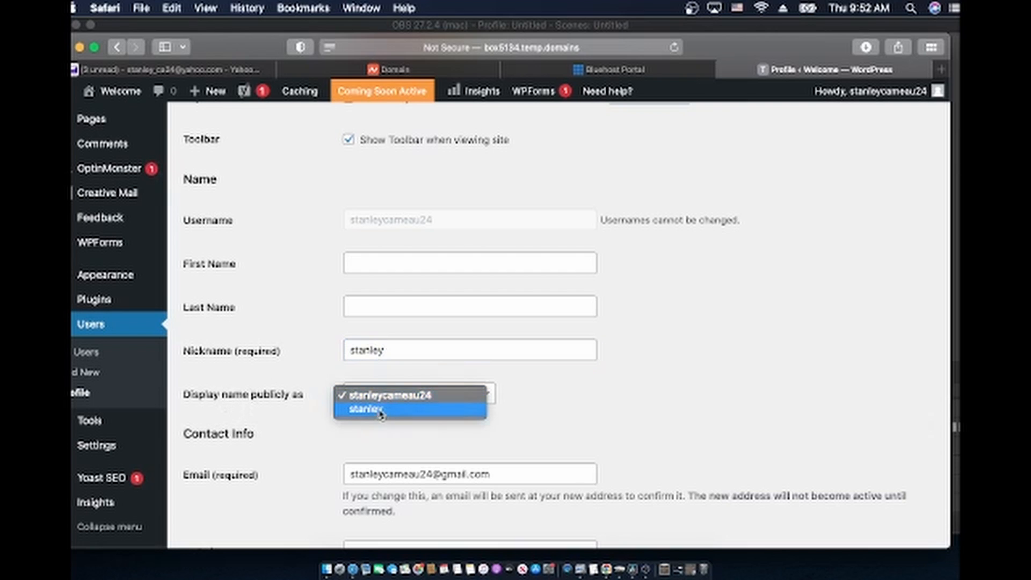
left_click(379, 408)
scroll(608, 428, "down", 6)
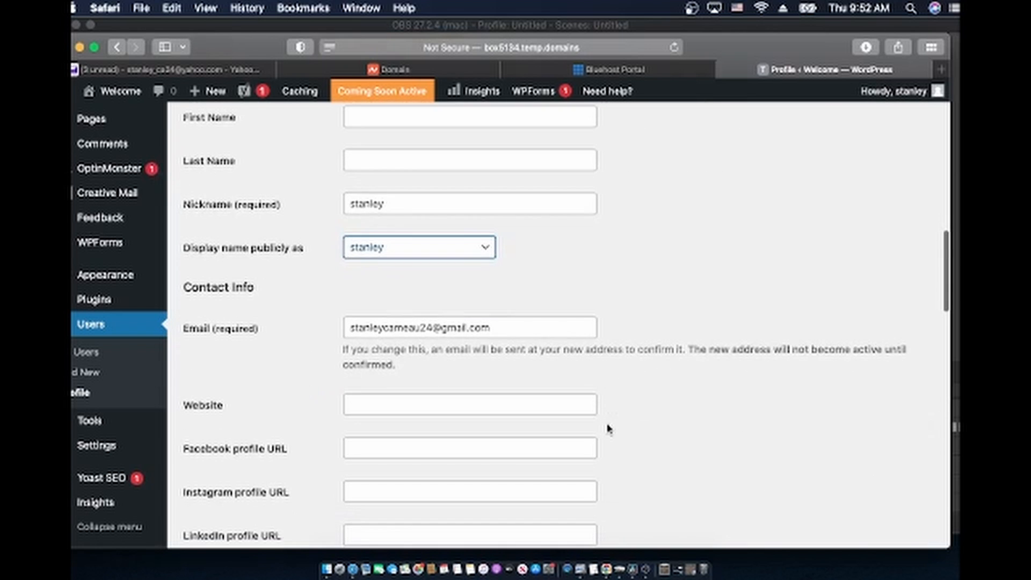
scroll(615, 393, "down", 10)
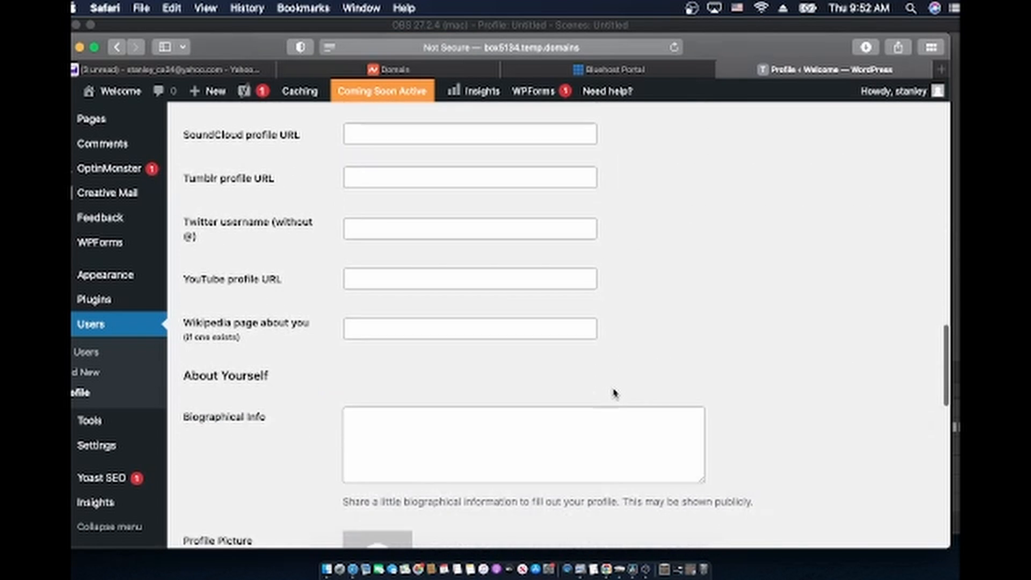
scroll(613, 390, "down", 10)
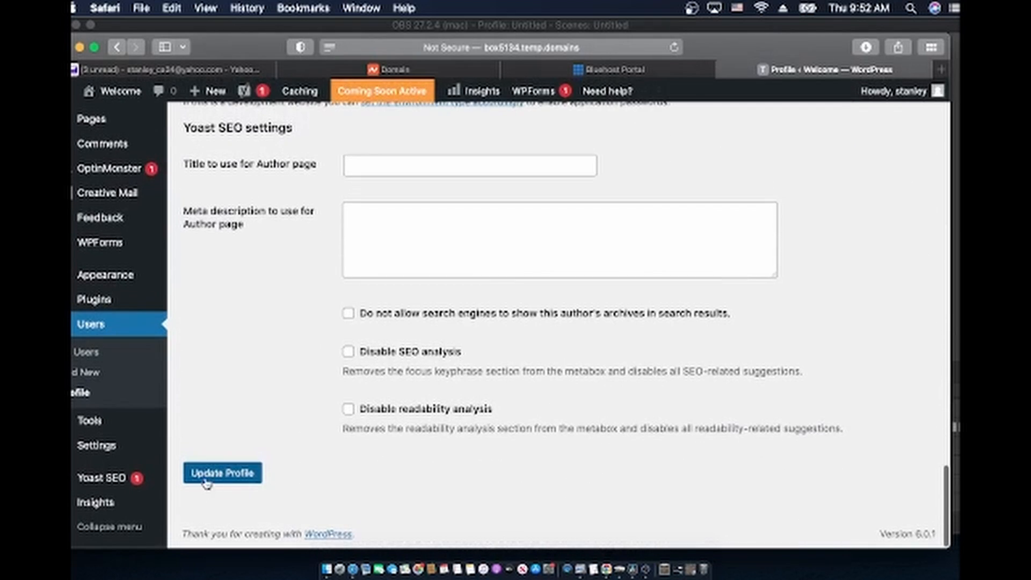
left_click(207, 482)
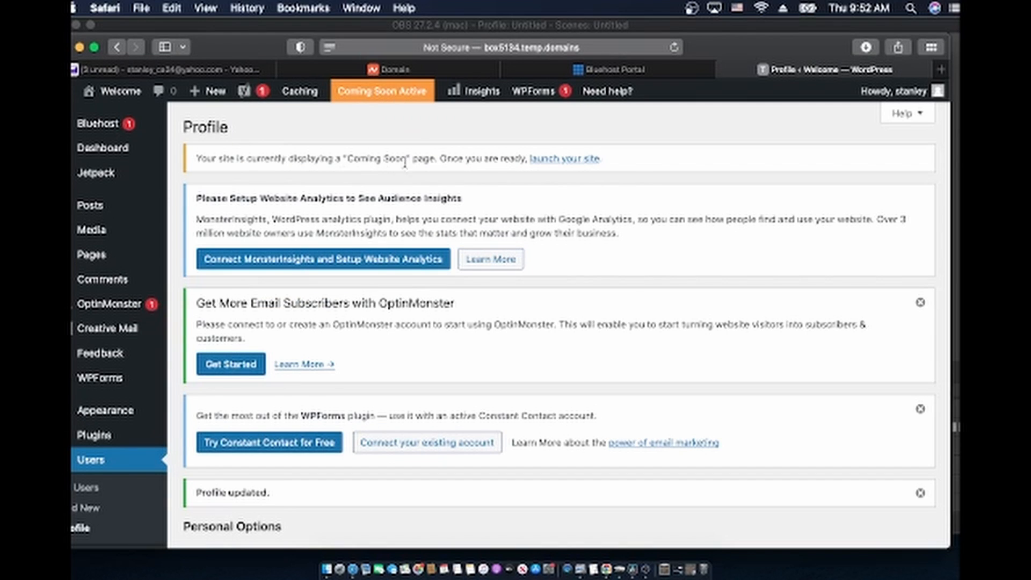
- Follow the 'launch your site' link to the Bluehost welcome page in WordPress admin
left_click(565, 161)
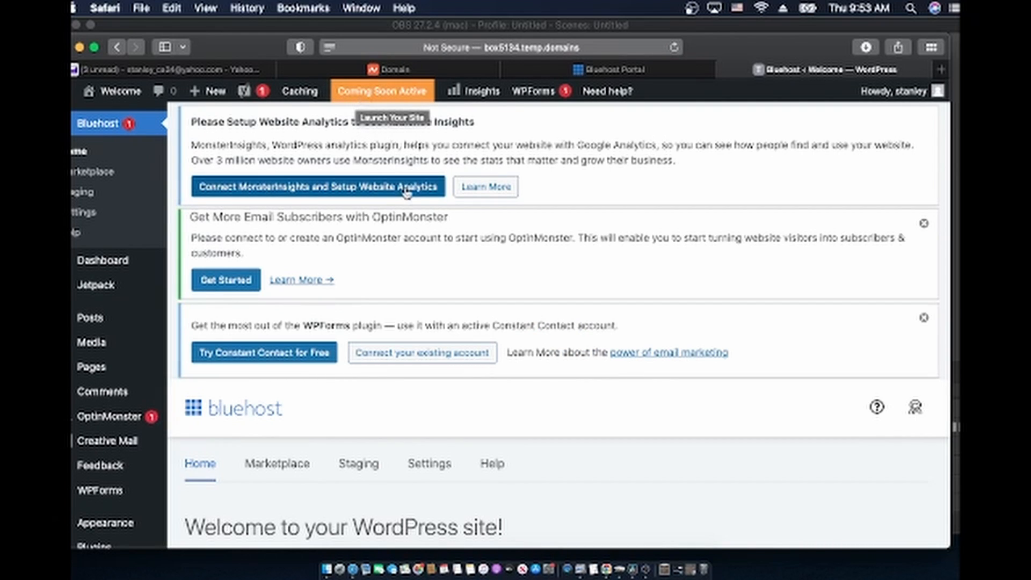
scroll(406, 193, "up", 2)
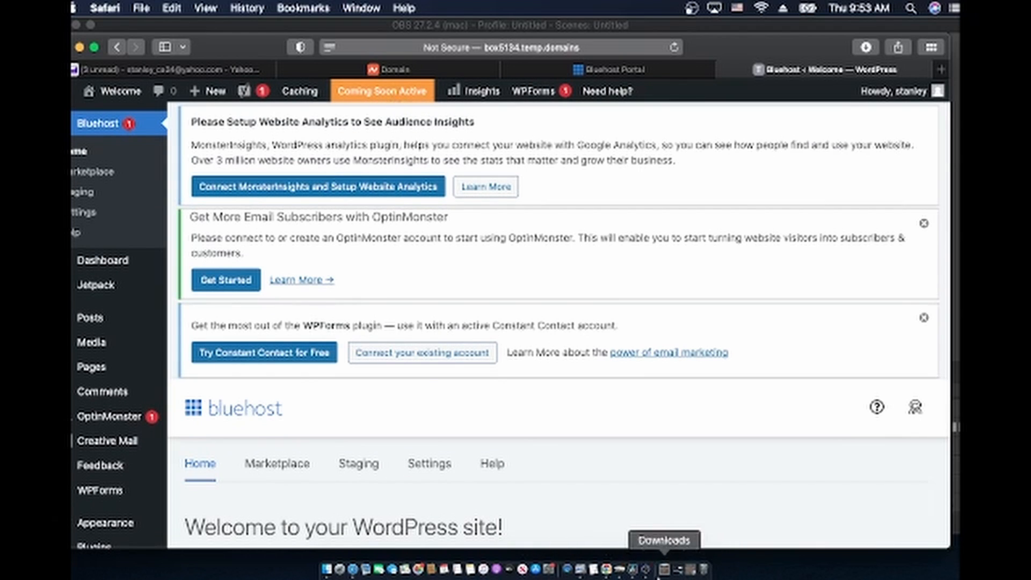
- Load bestelectronicreviews.com in Chrome, confirm the 'Coming Soon!' page, then return to WordPress
left_click(607, 569)
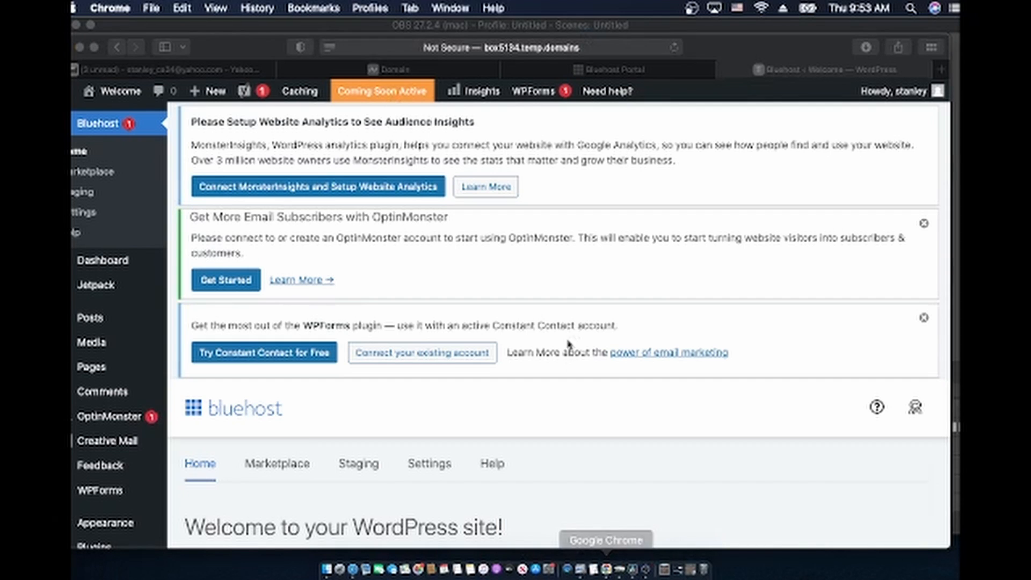
type("best")
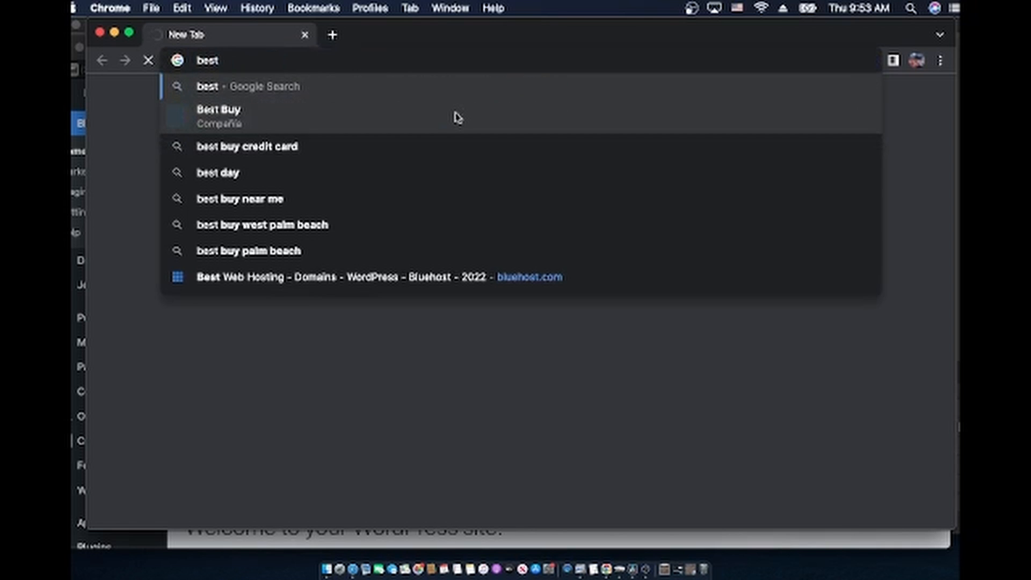
type("electronicreviews.com")
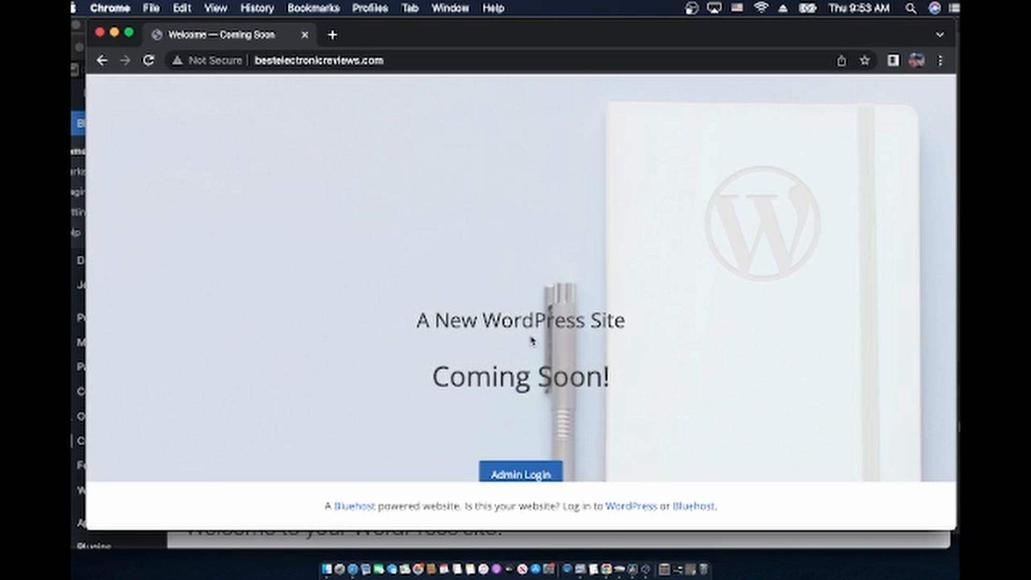
scroll(531, 339, "down", 2)
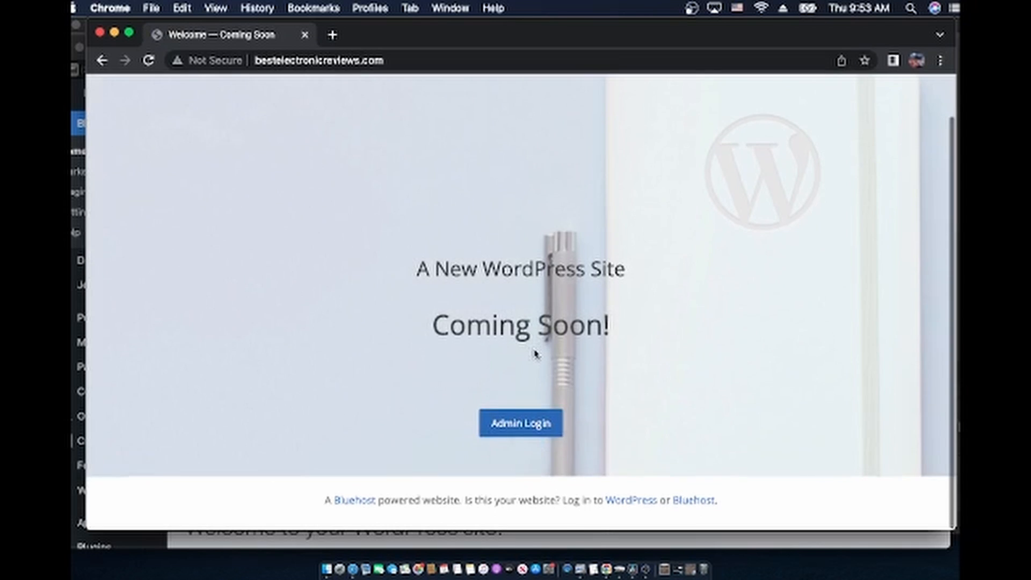
scroll(535, 353, "up", 2)
key("super+bracketleft")
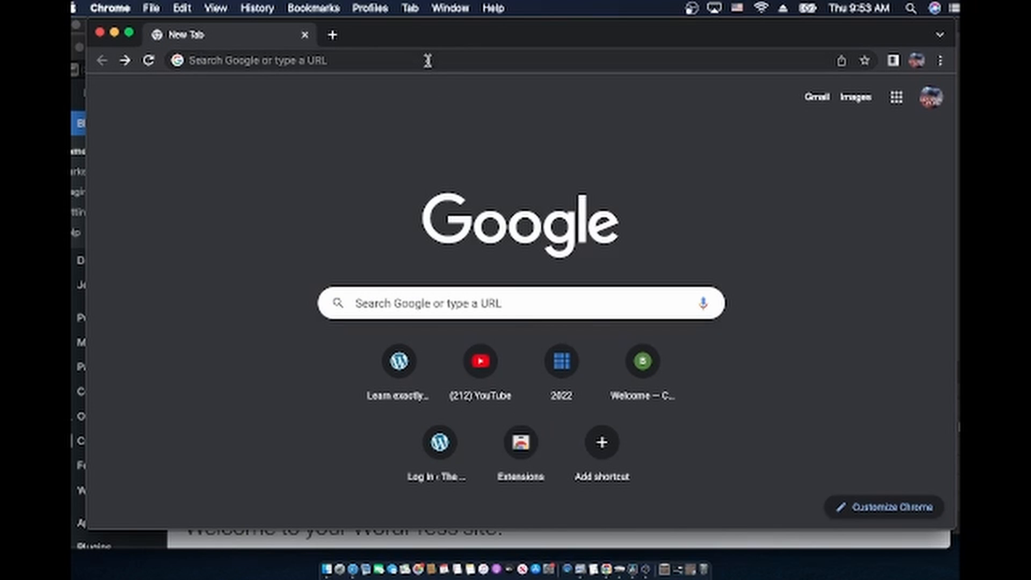
left_click(124, 63)
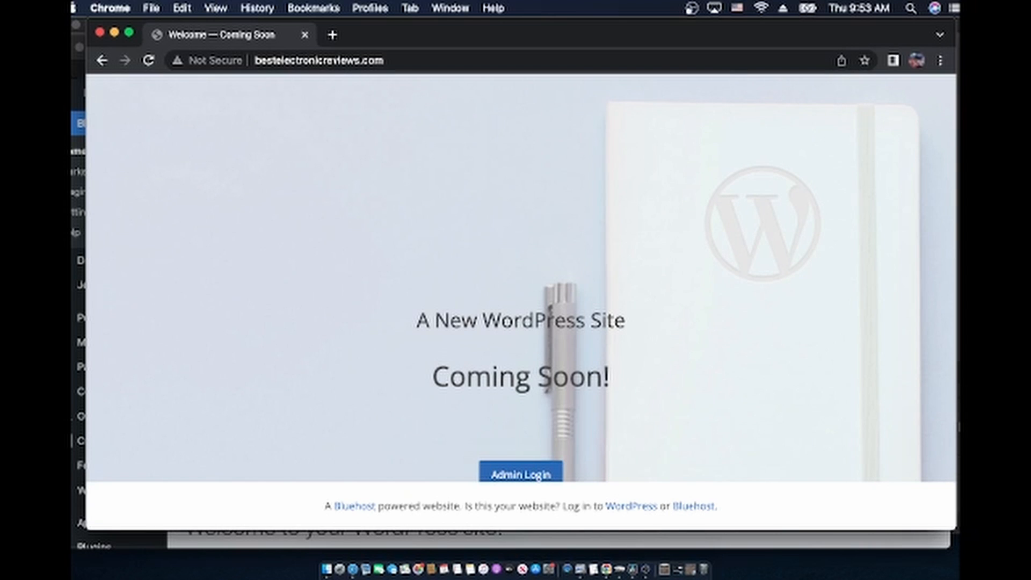
left_click(76, 69)
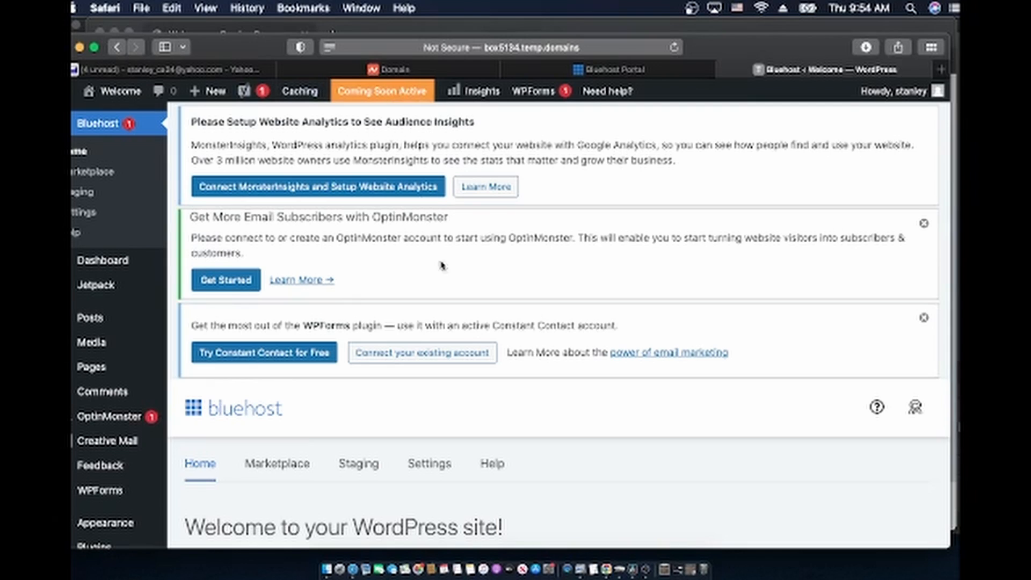
- Choose Visit Site from the site-name menu and look over the Hello world! front page
scroll(466, 337, "down", 15)
scroll(466, 337, "up", 20)
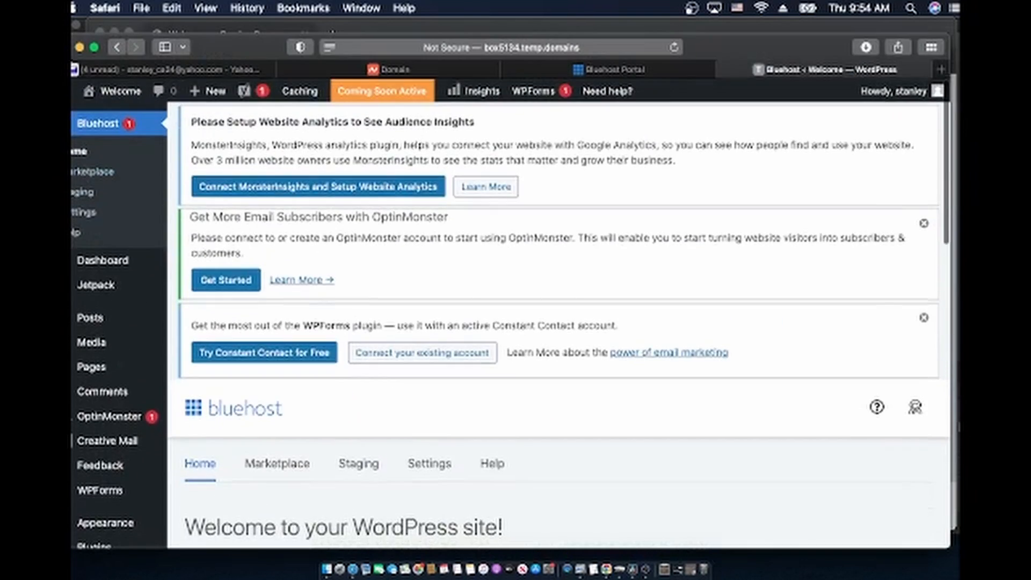
mouse_move(113, 96)
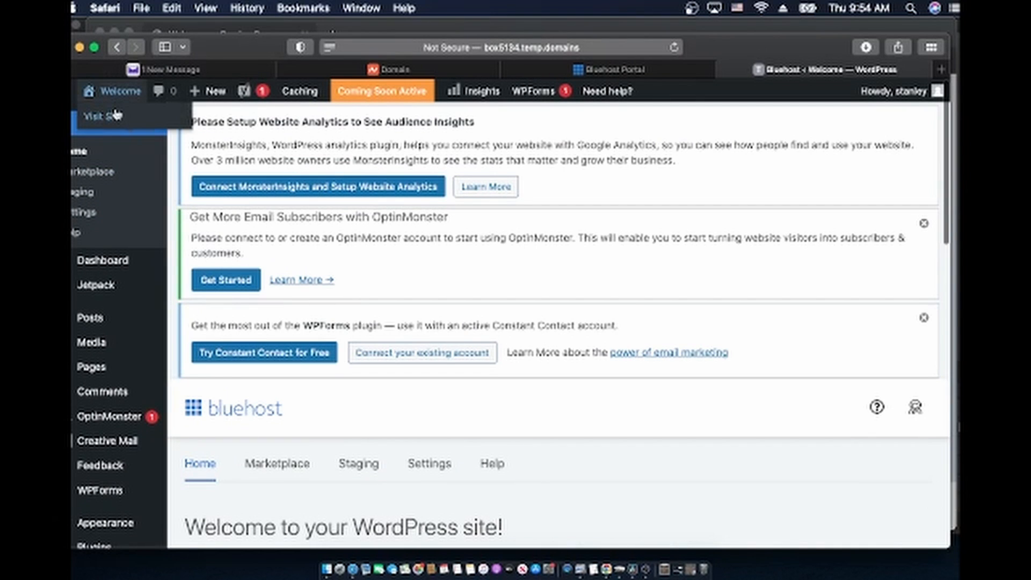
left_click(115, 118)
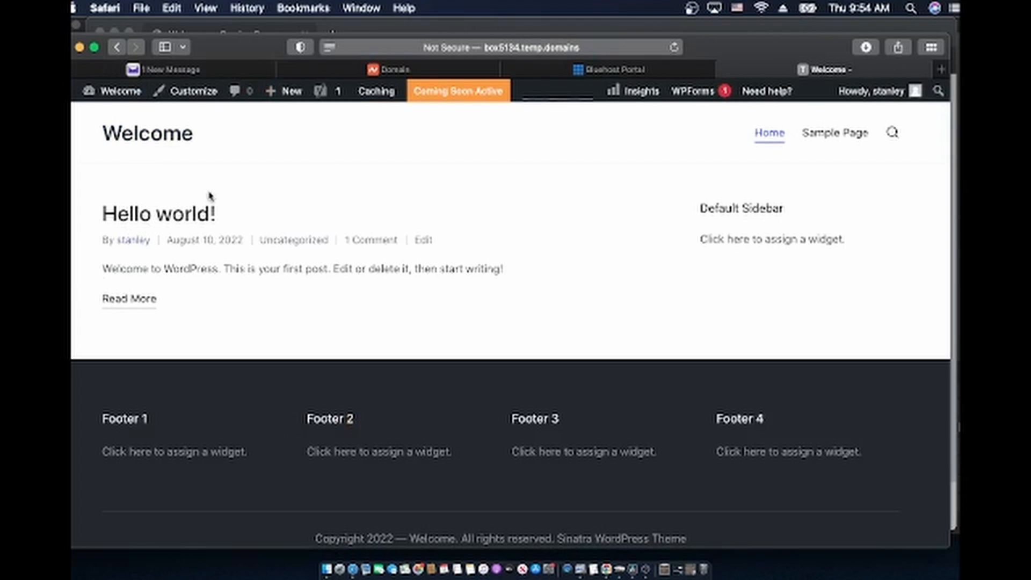
scroll(743, 316, "down", 2)
scroll(744, 316, "up", 2)
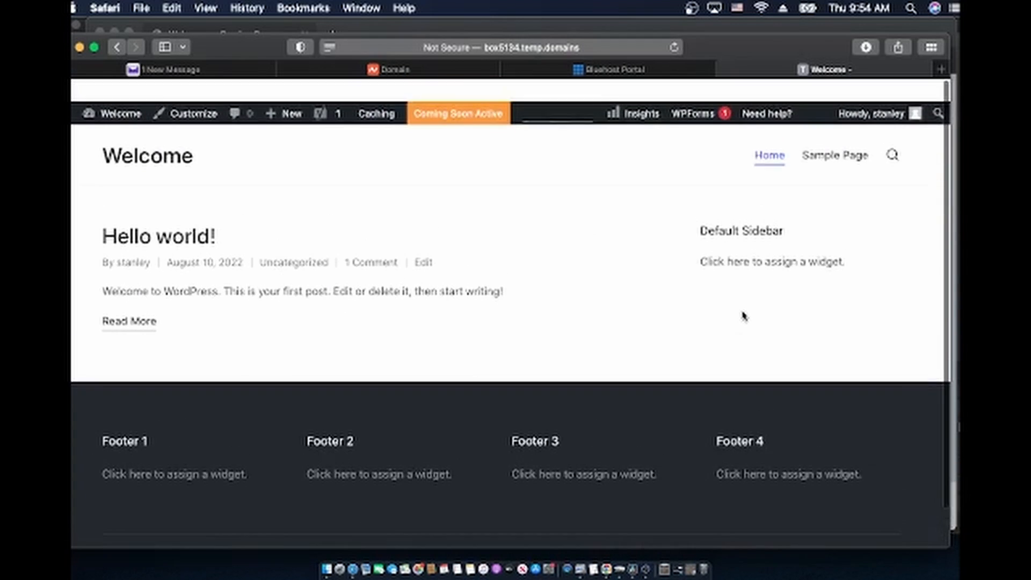